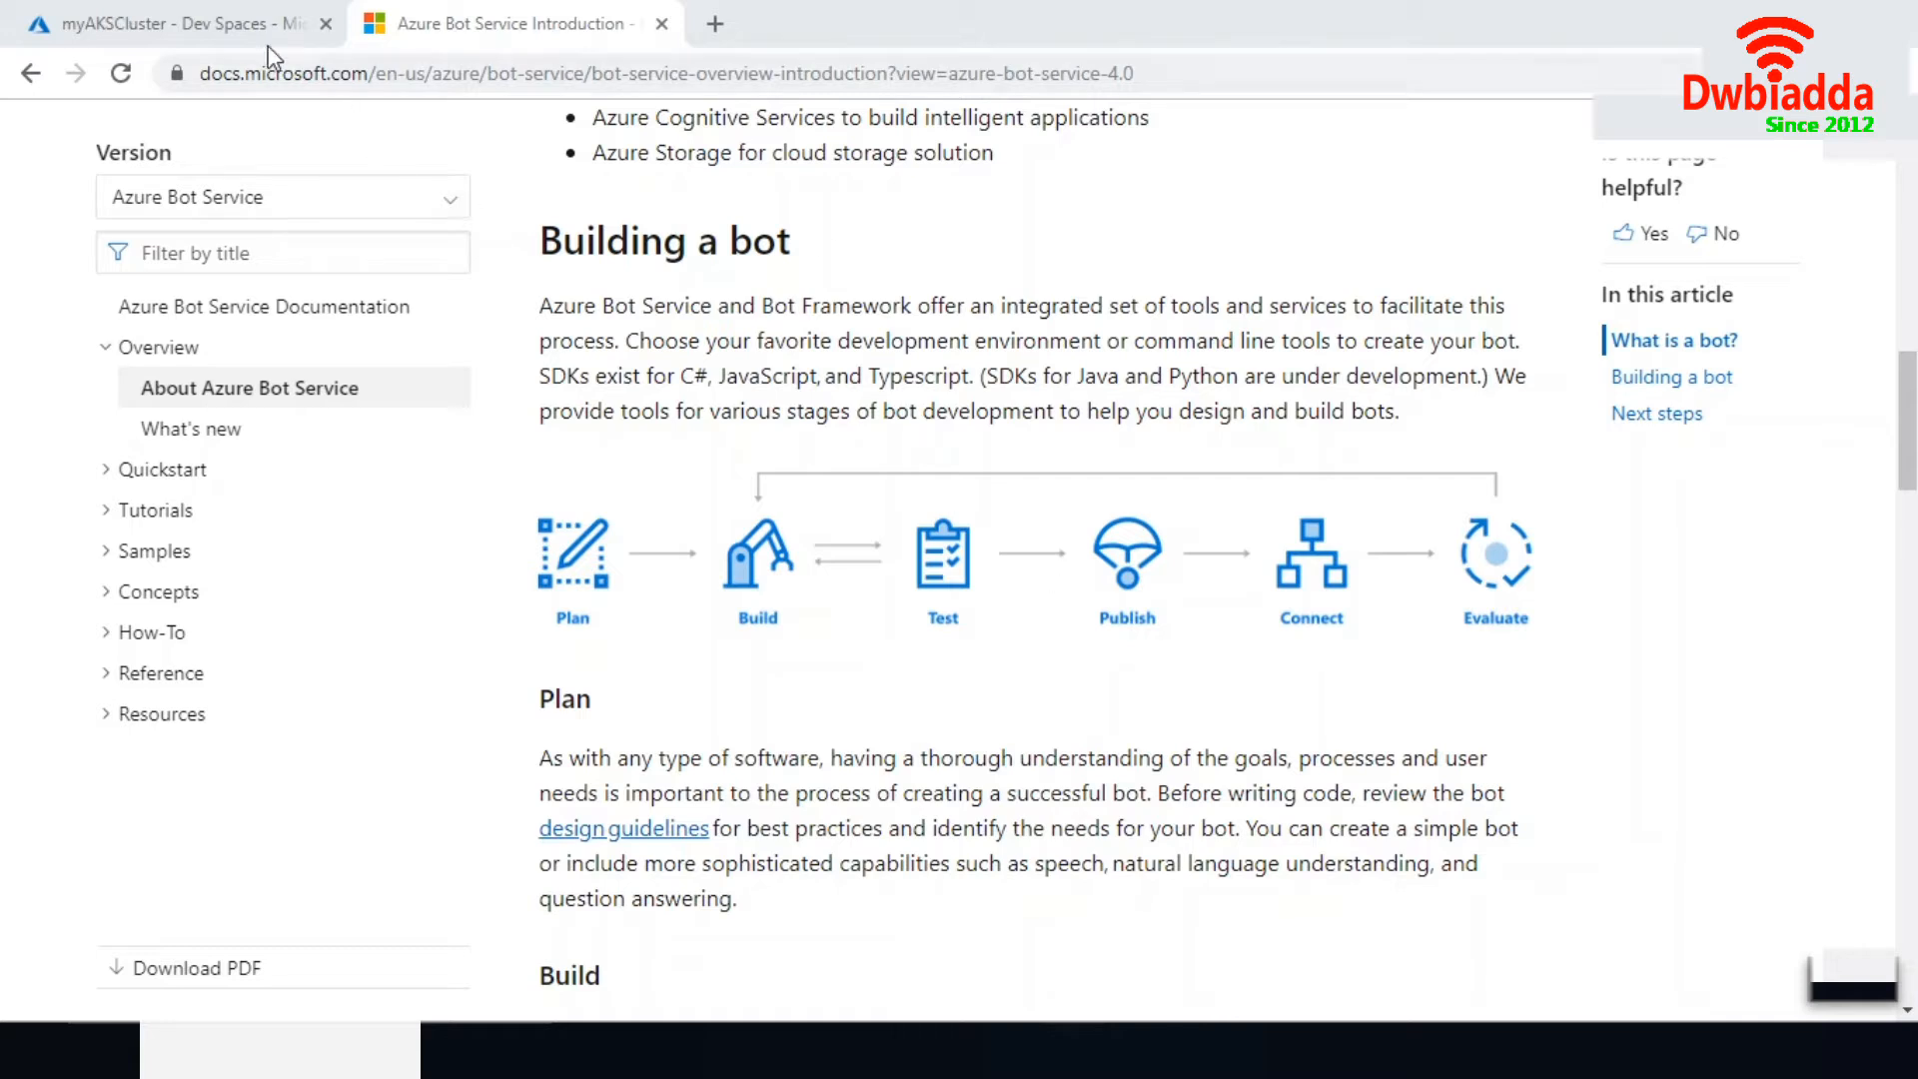
# - Switch to the Azure portal and browse all services in the AI + machine learning category
pyautogui.click(227, 37)
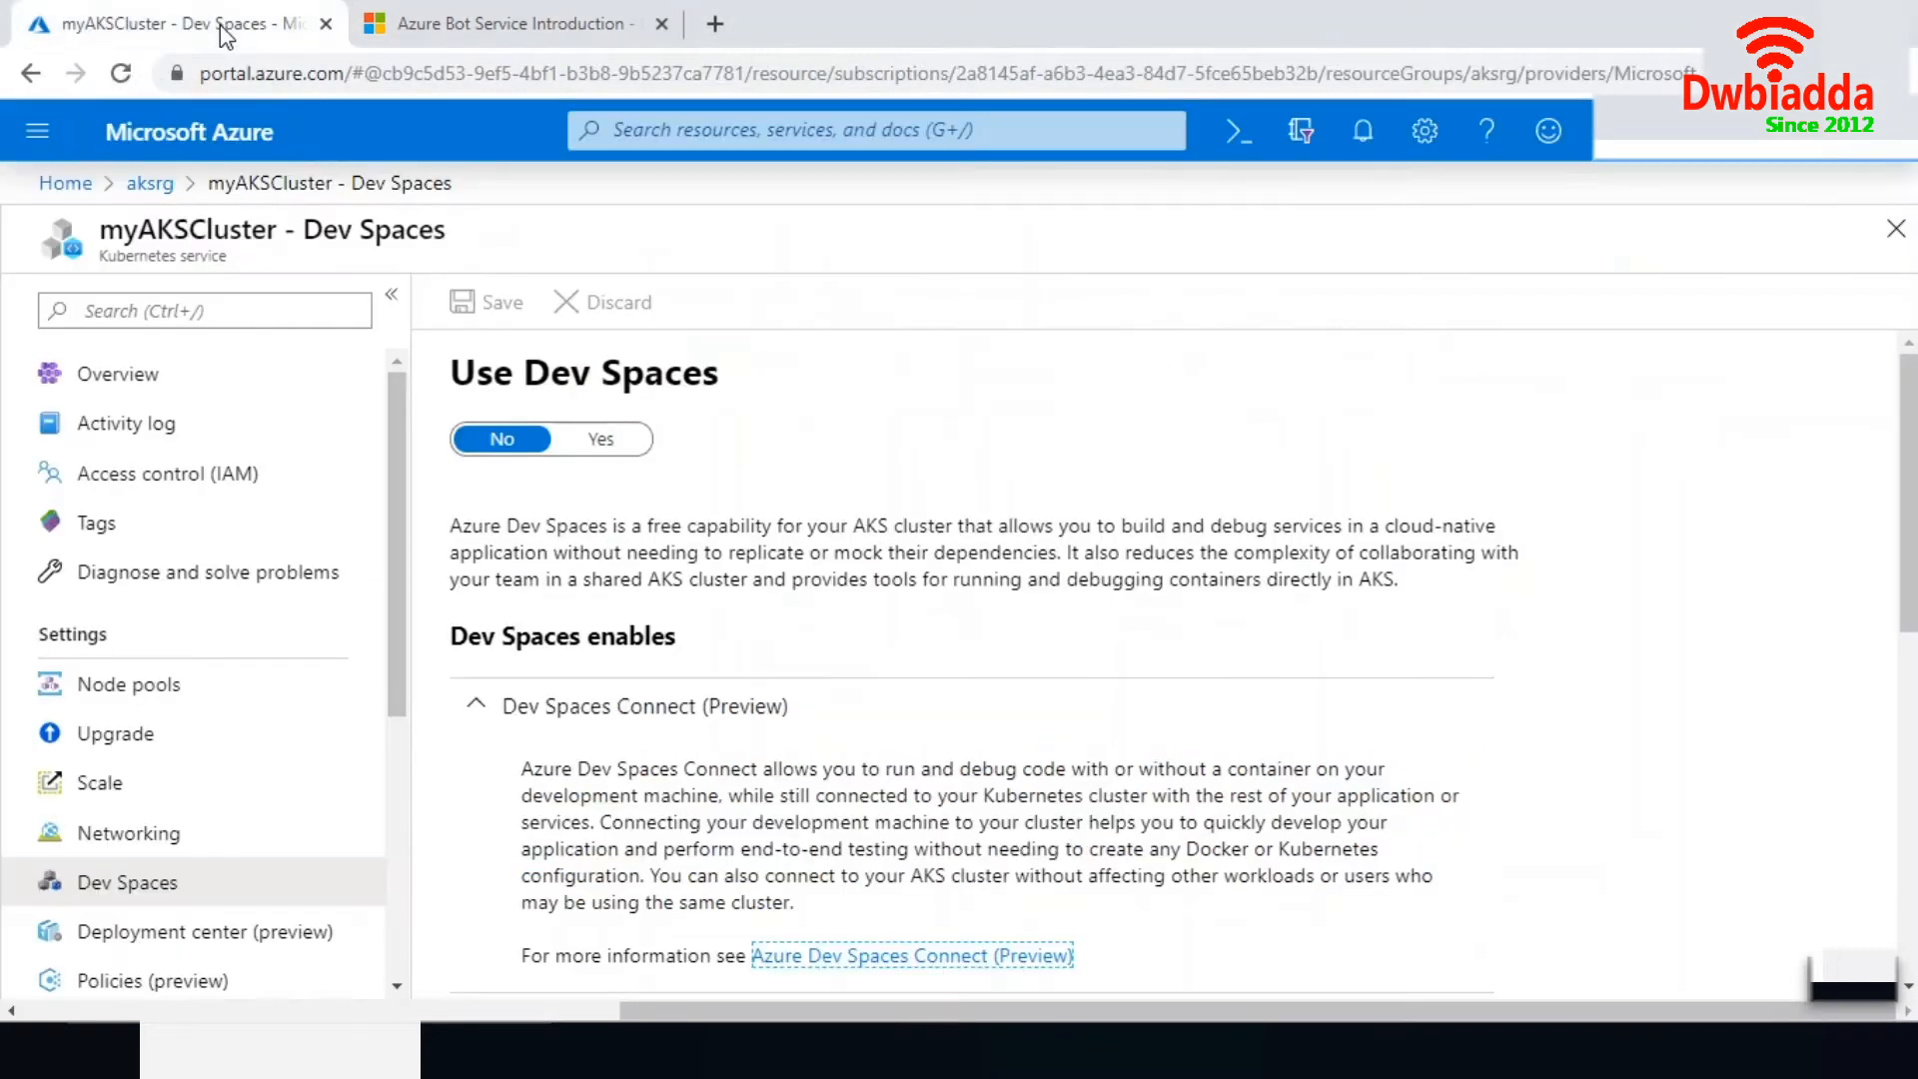
pyautogui.click(78, 190)
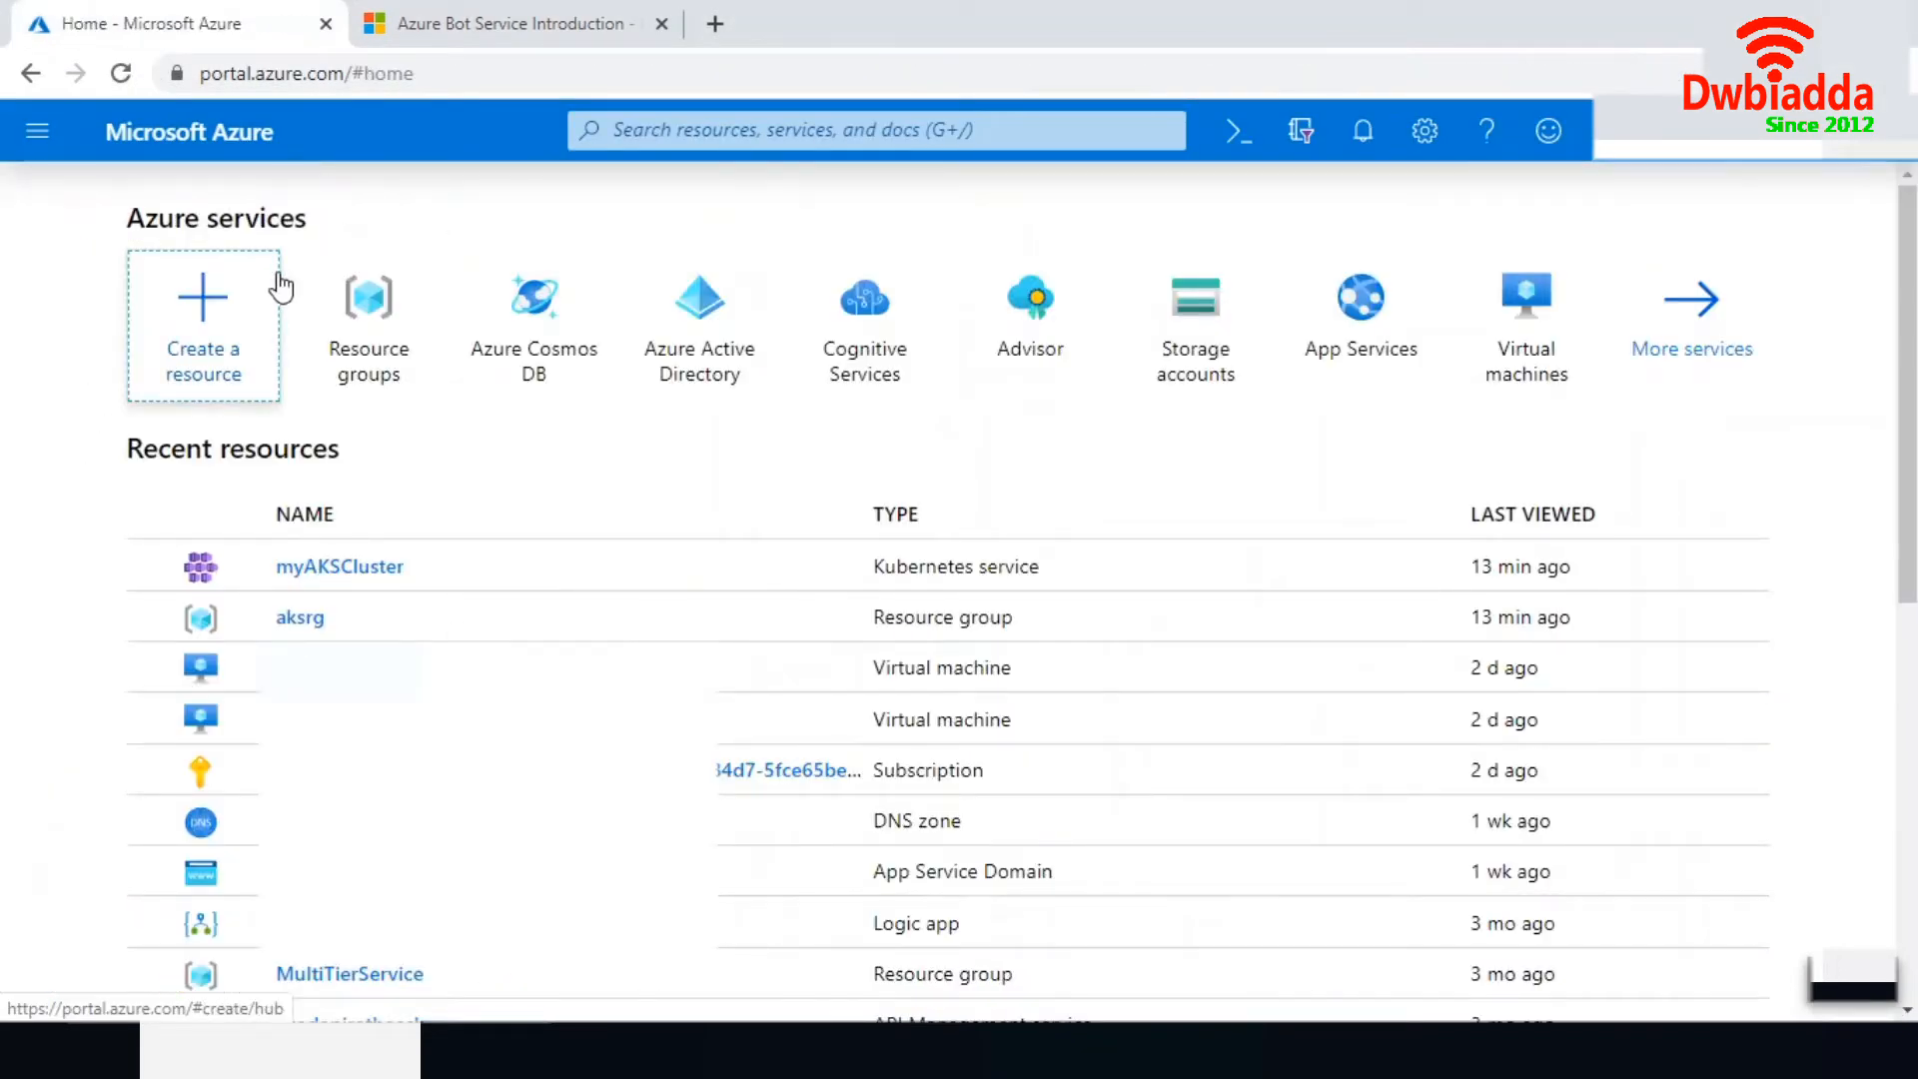
pyautogui.click(38, 131)
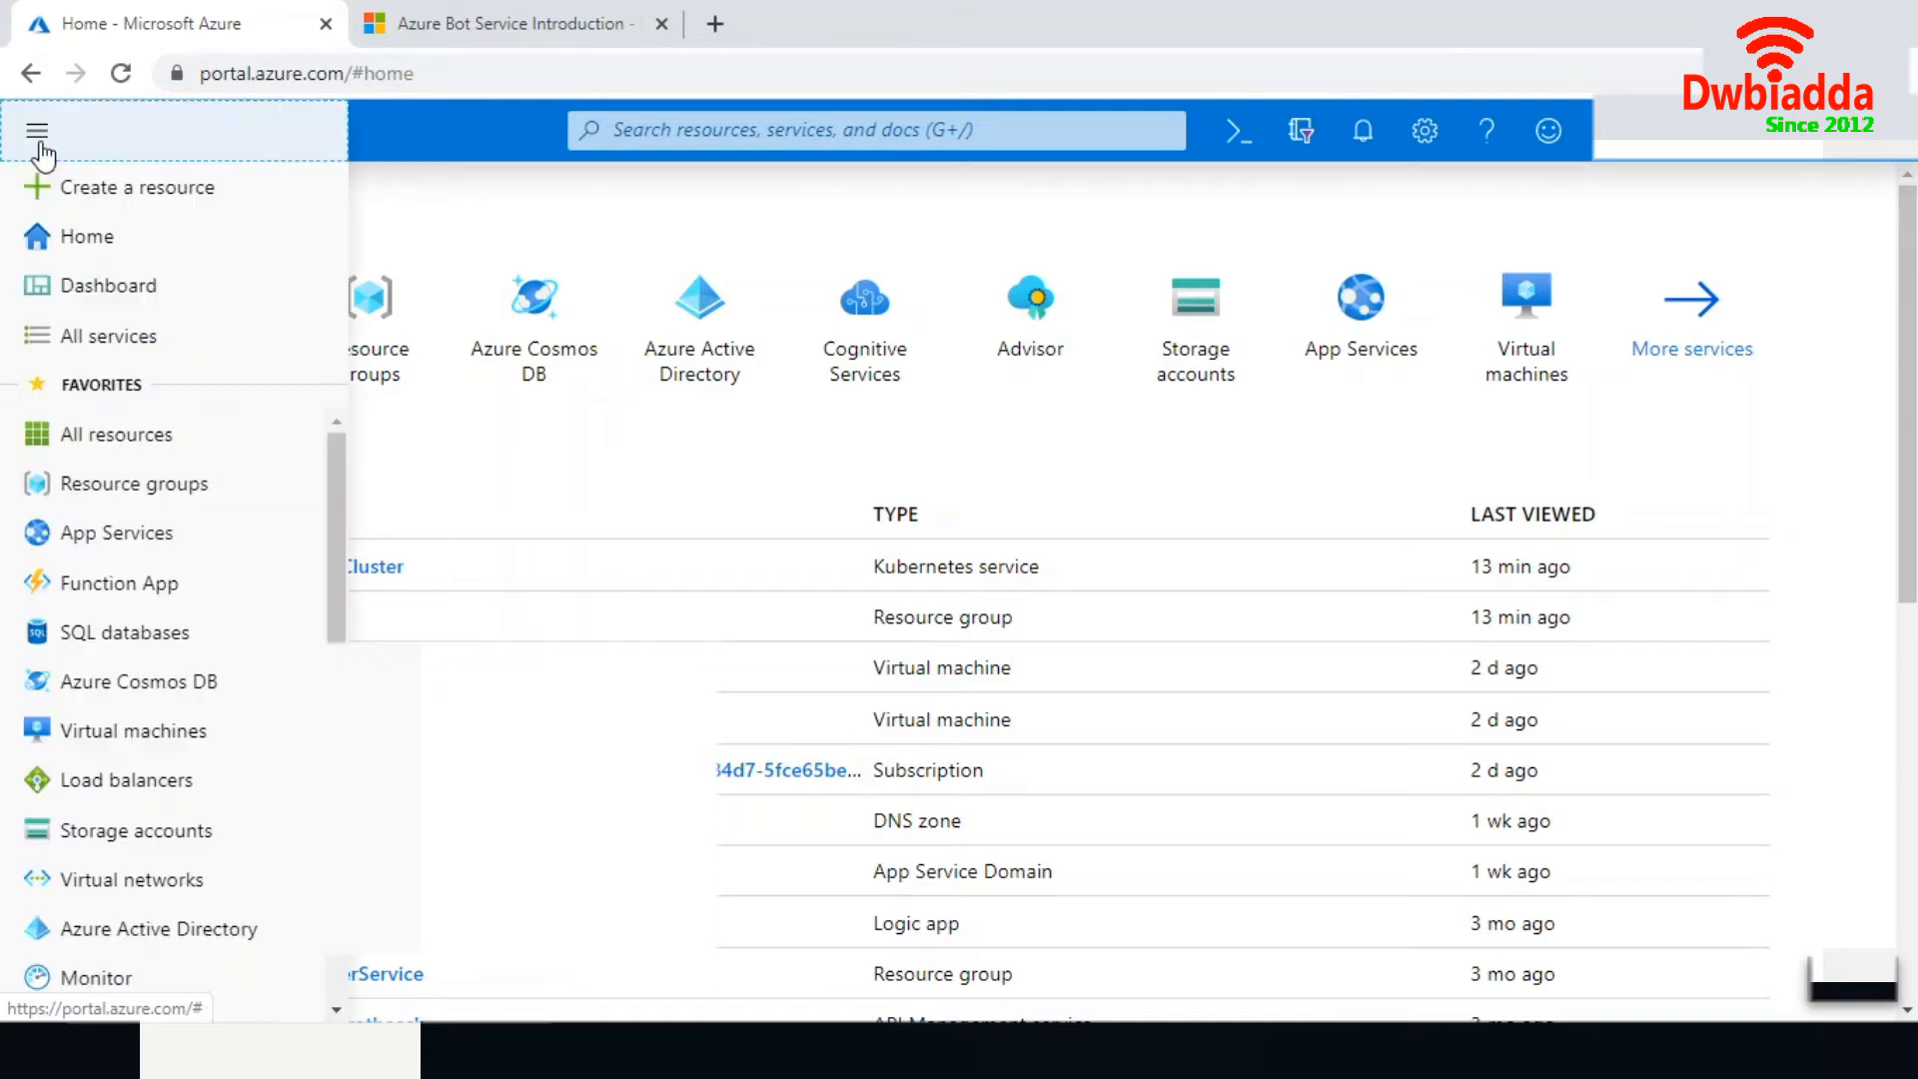
pyautogui.click(115, 337)
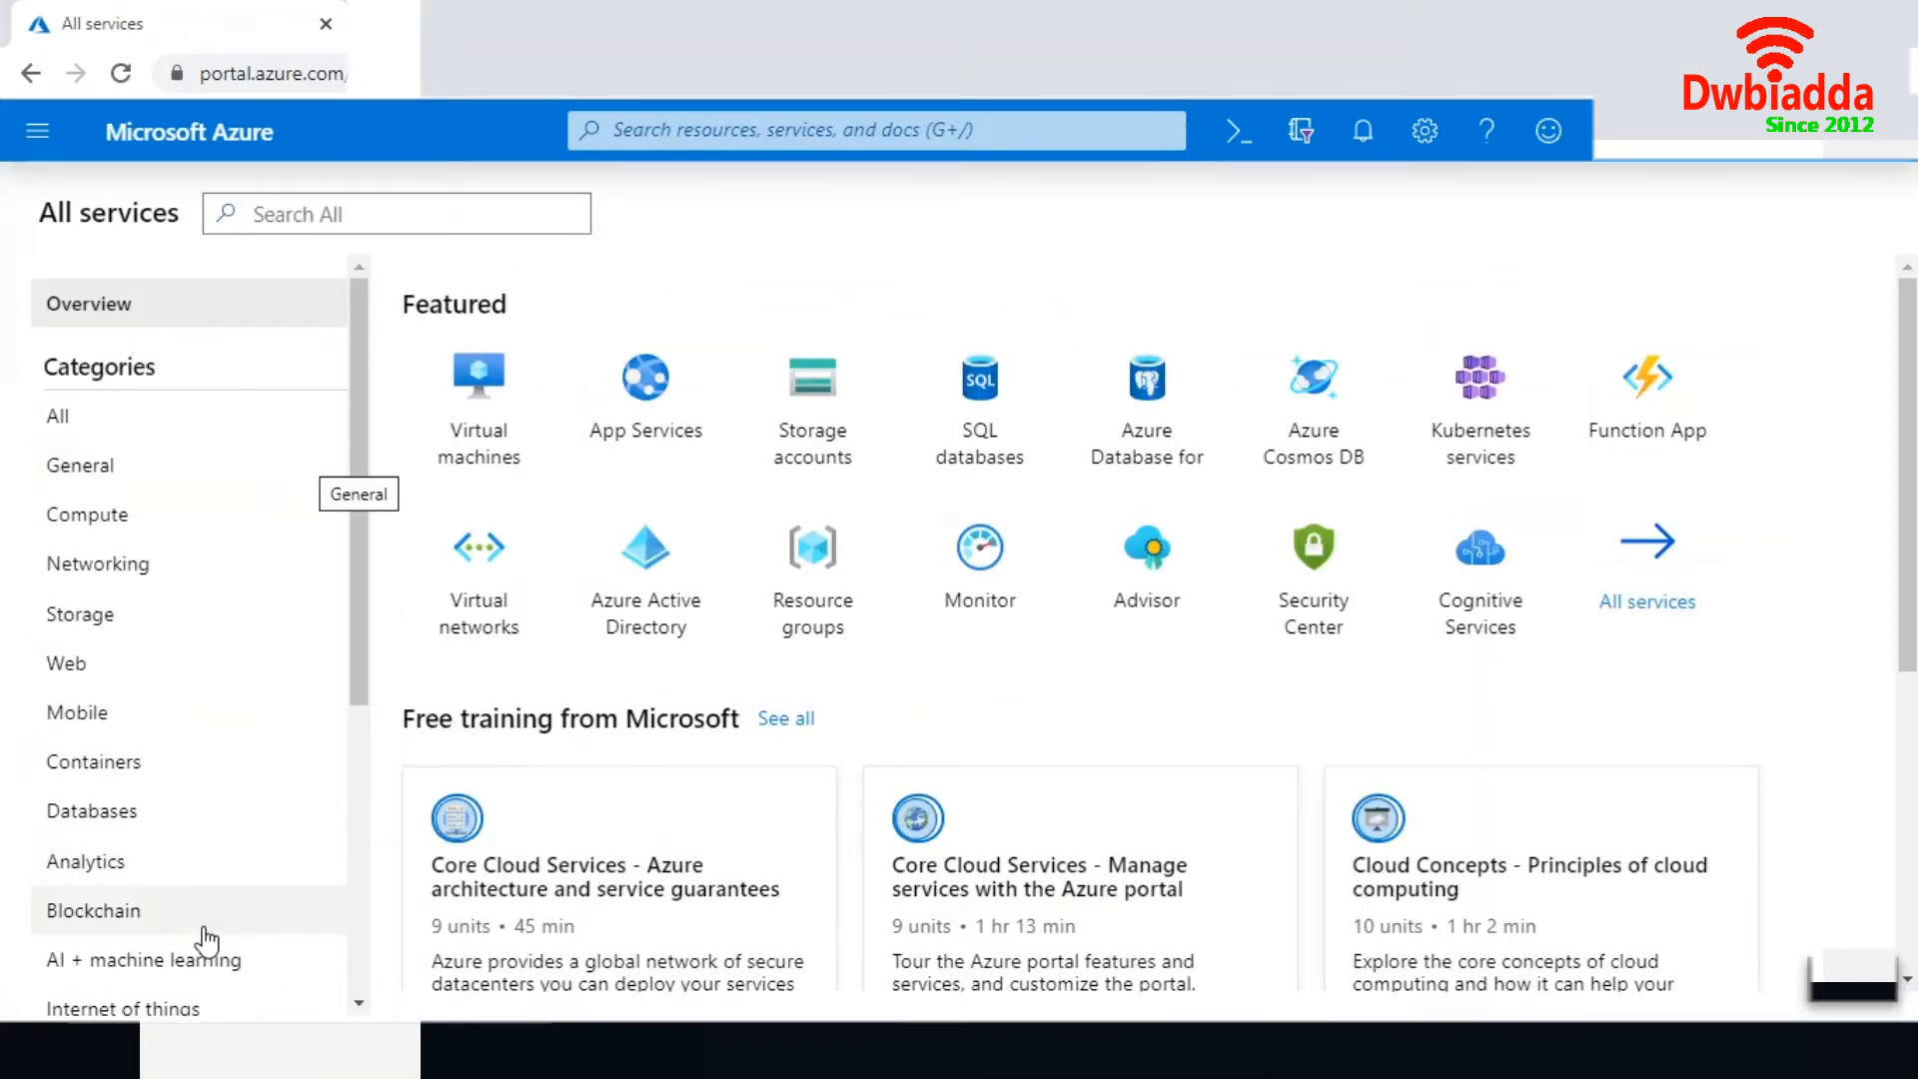
pyautogui.click(176, 961)
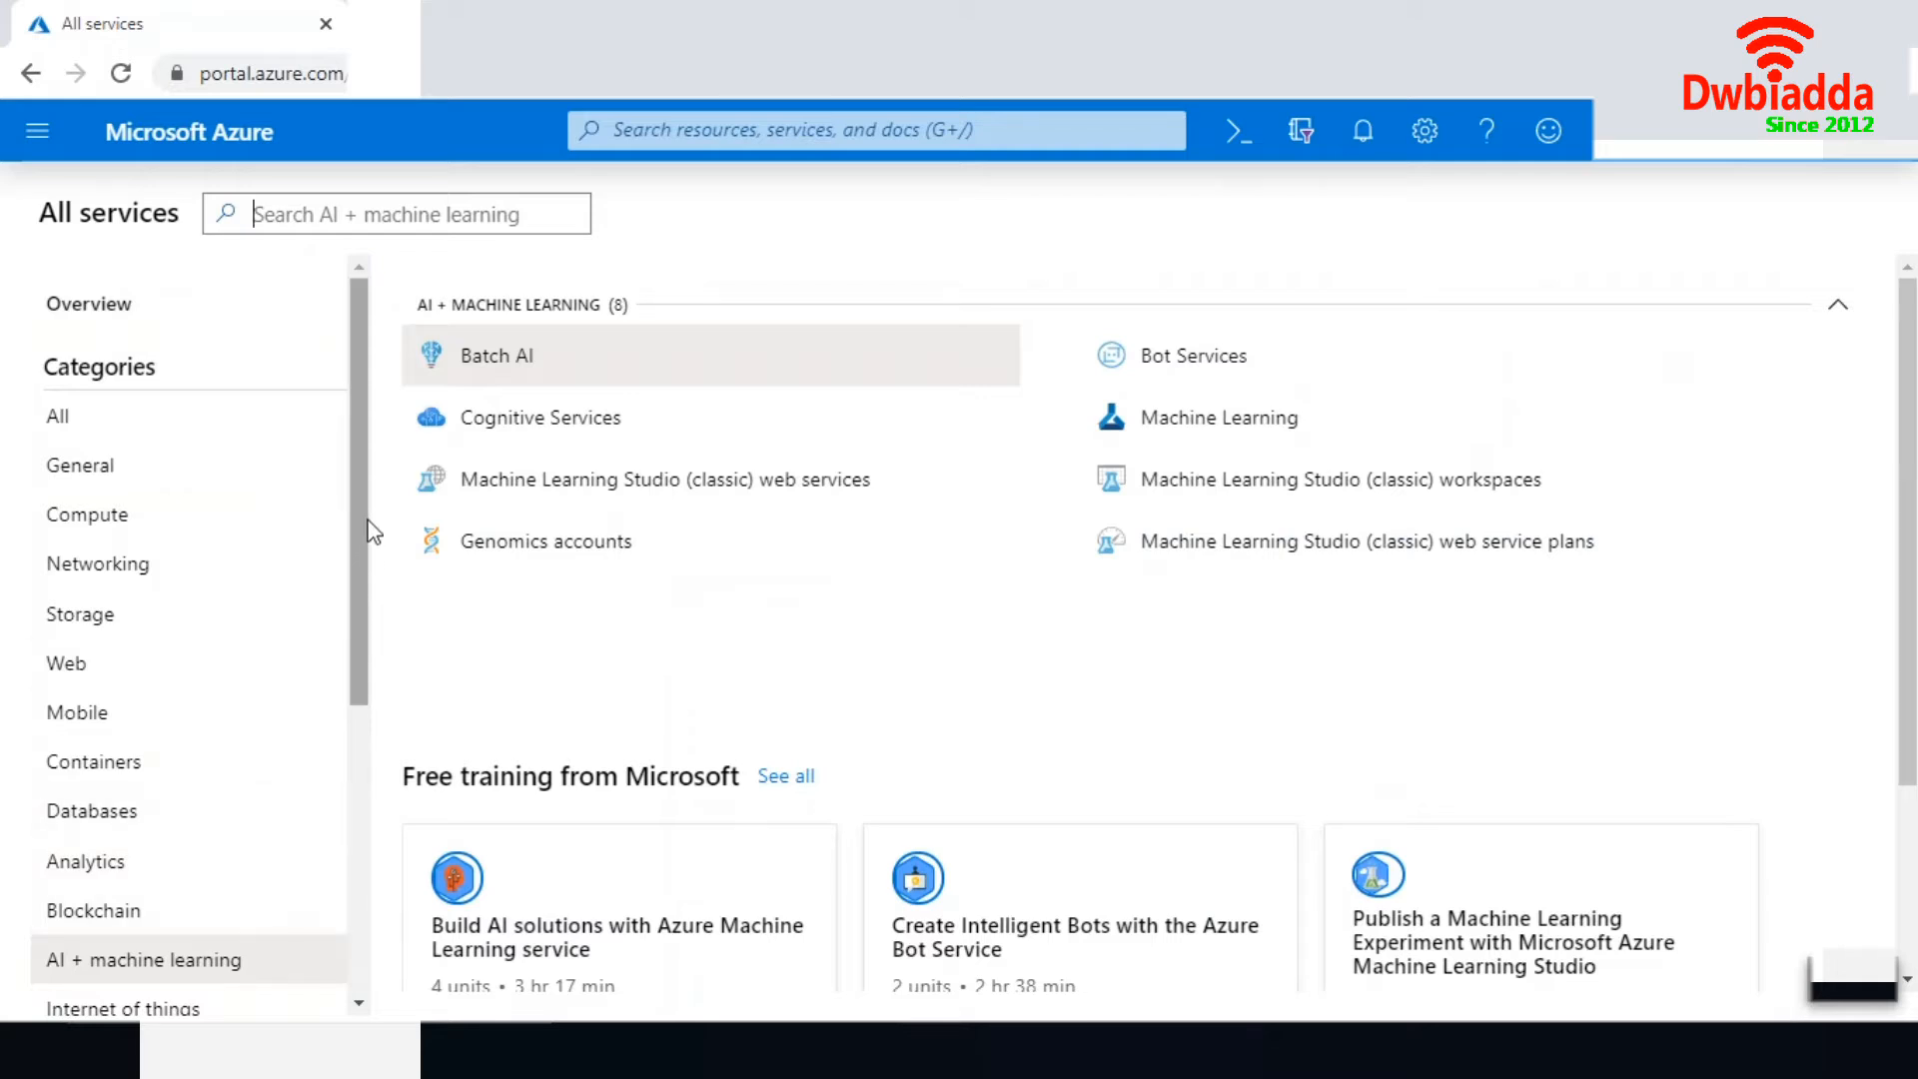
pyautogui.moveTo(369, 536); pyautogui.dragTo(354, 639)
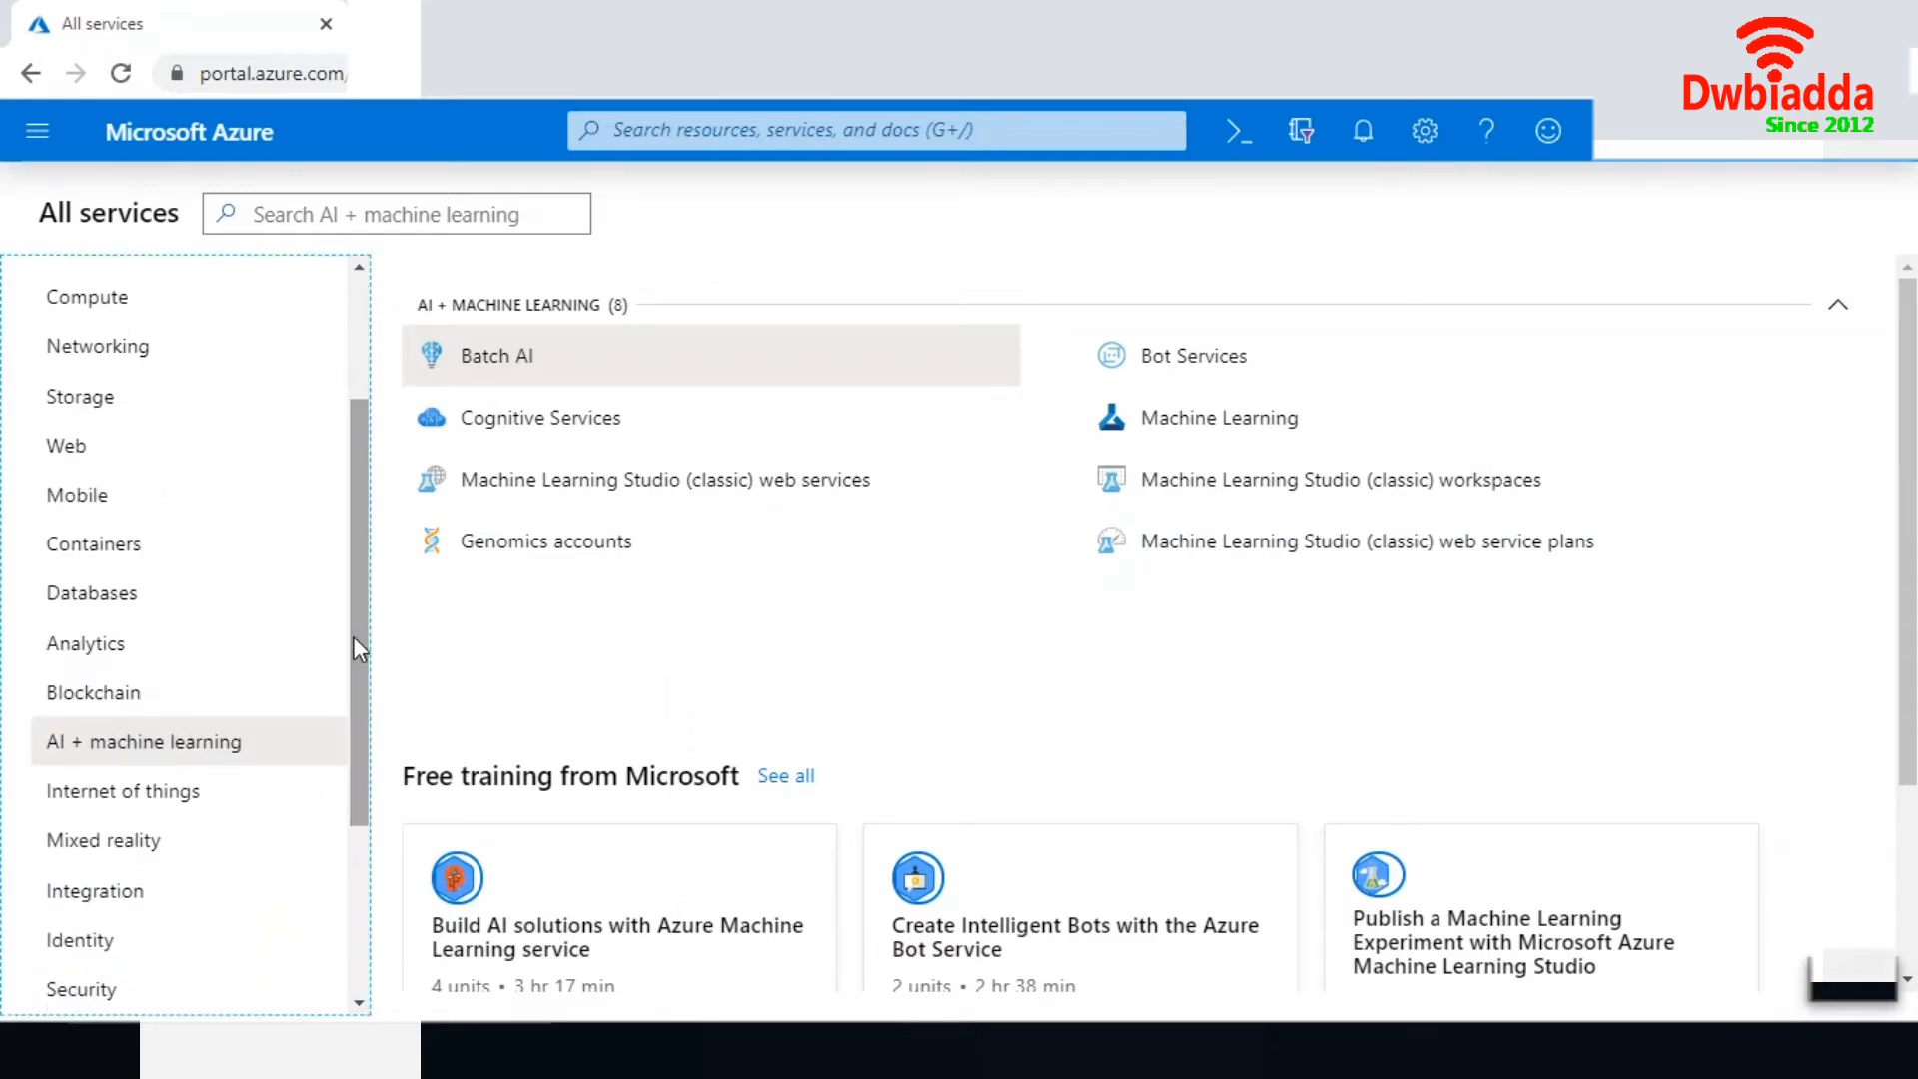
pyautogui.click(207, 751)
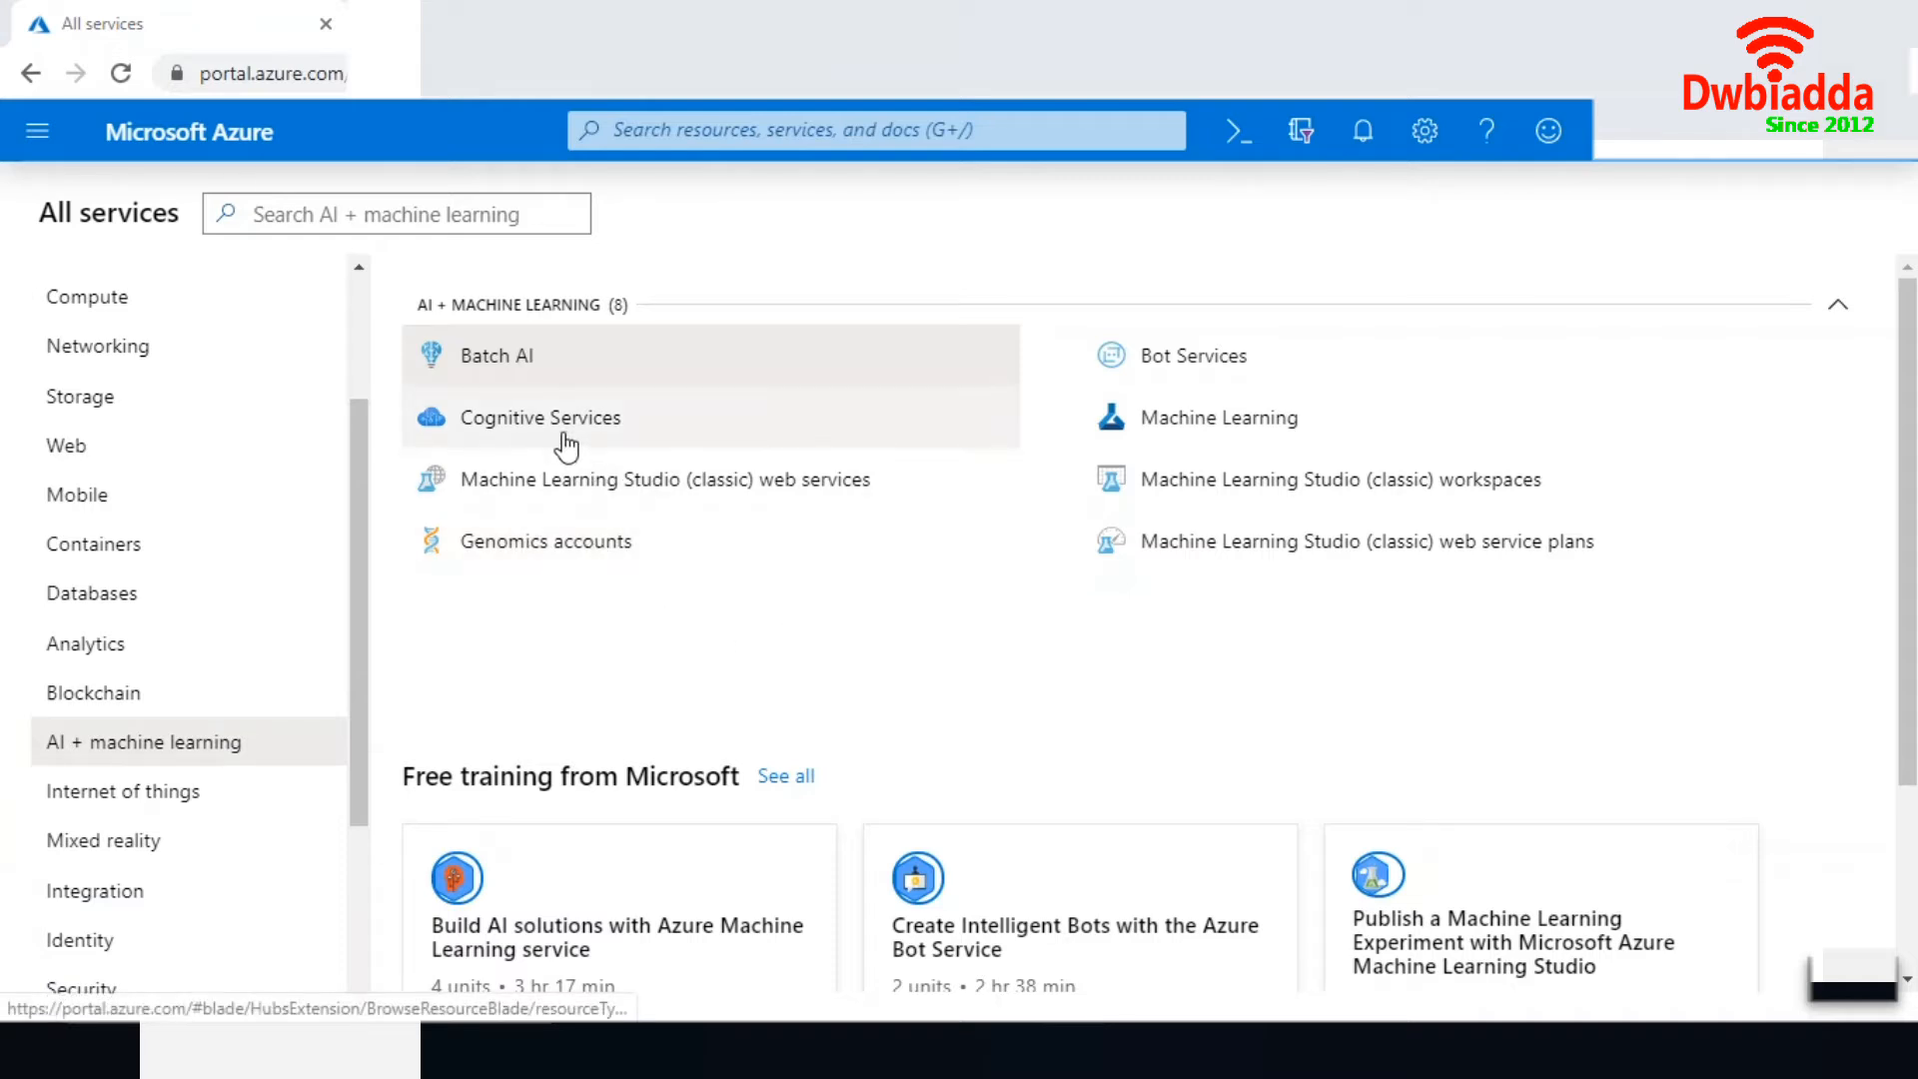
# - Open Bot Services and begin creating a bot service
pyautogui.moveTo(562, 425)
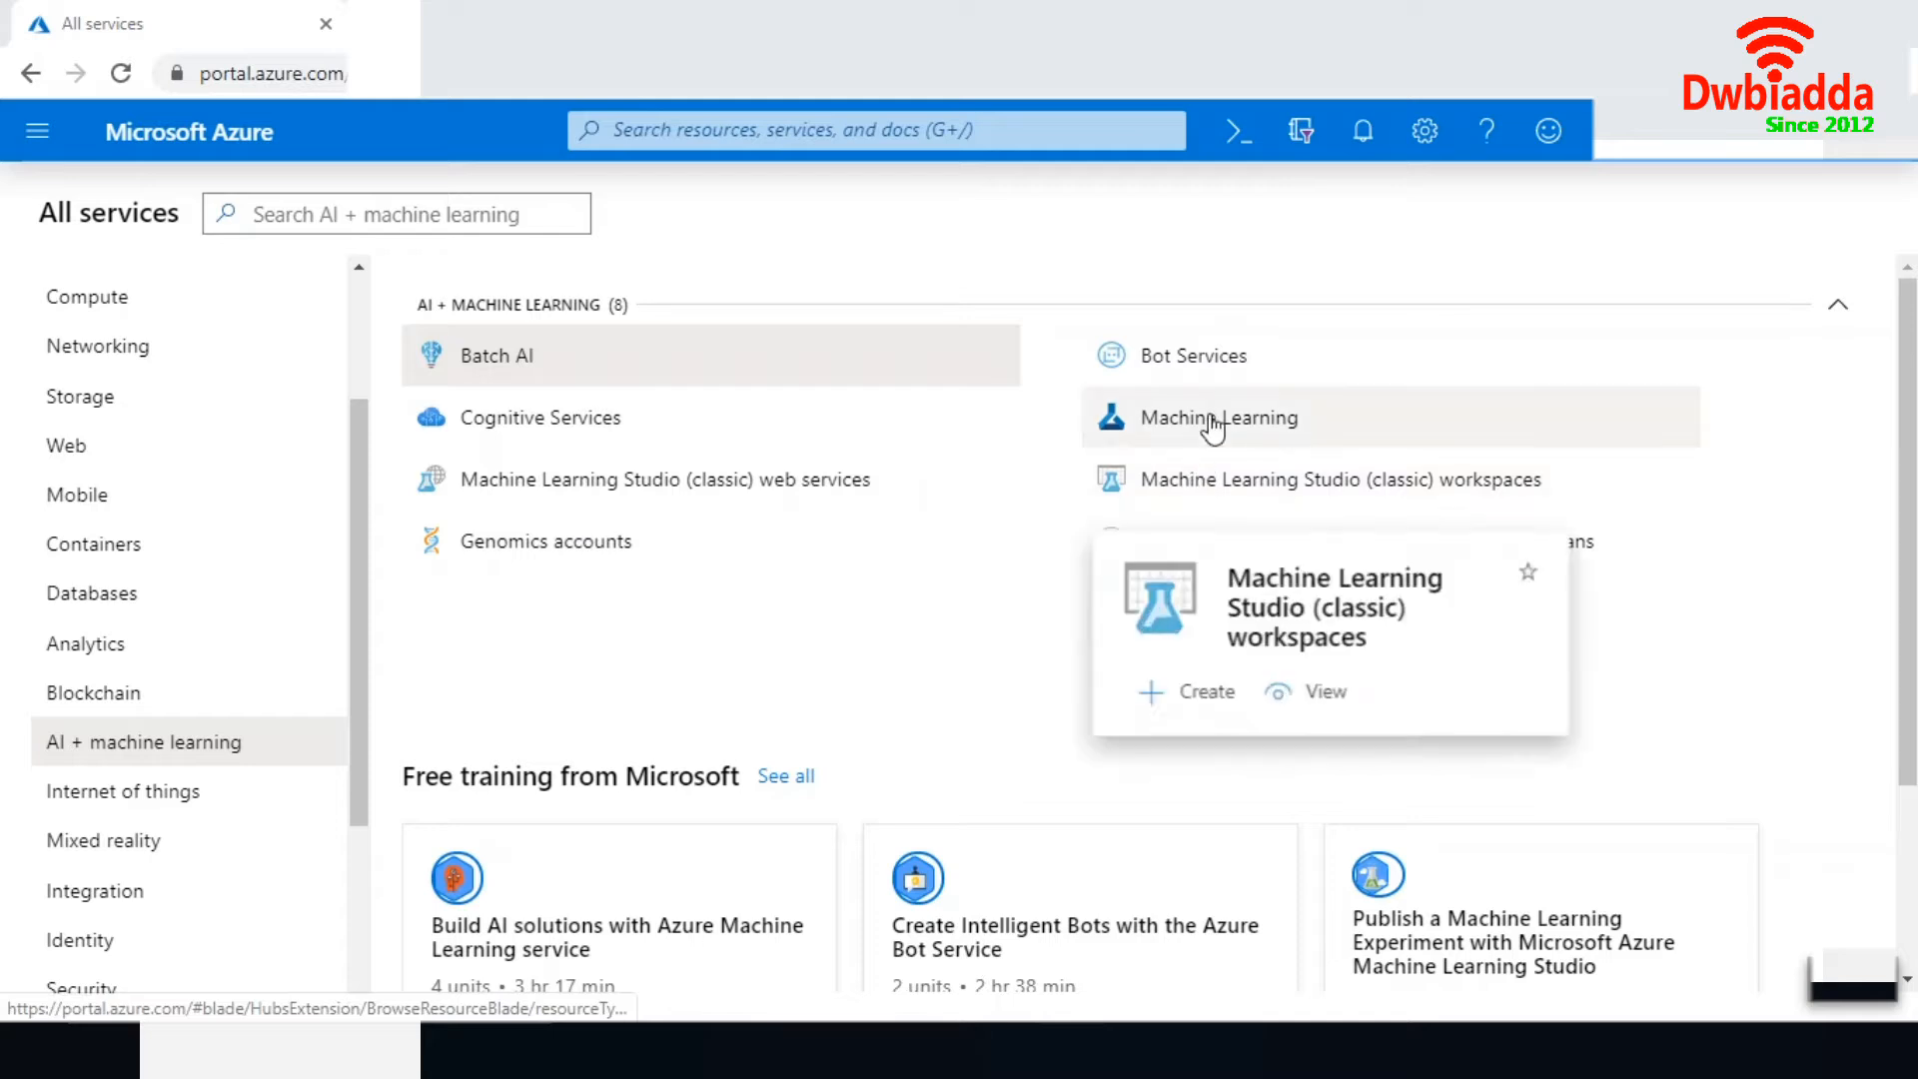
pyautogui.click(1184, 362)
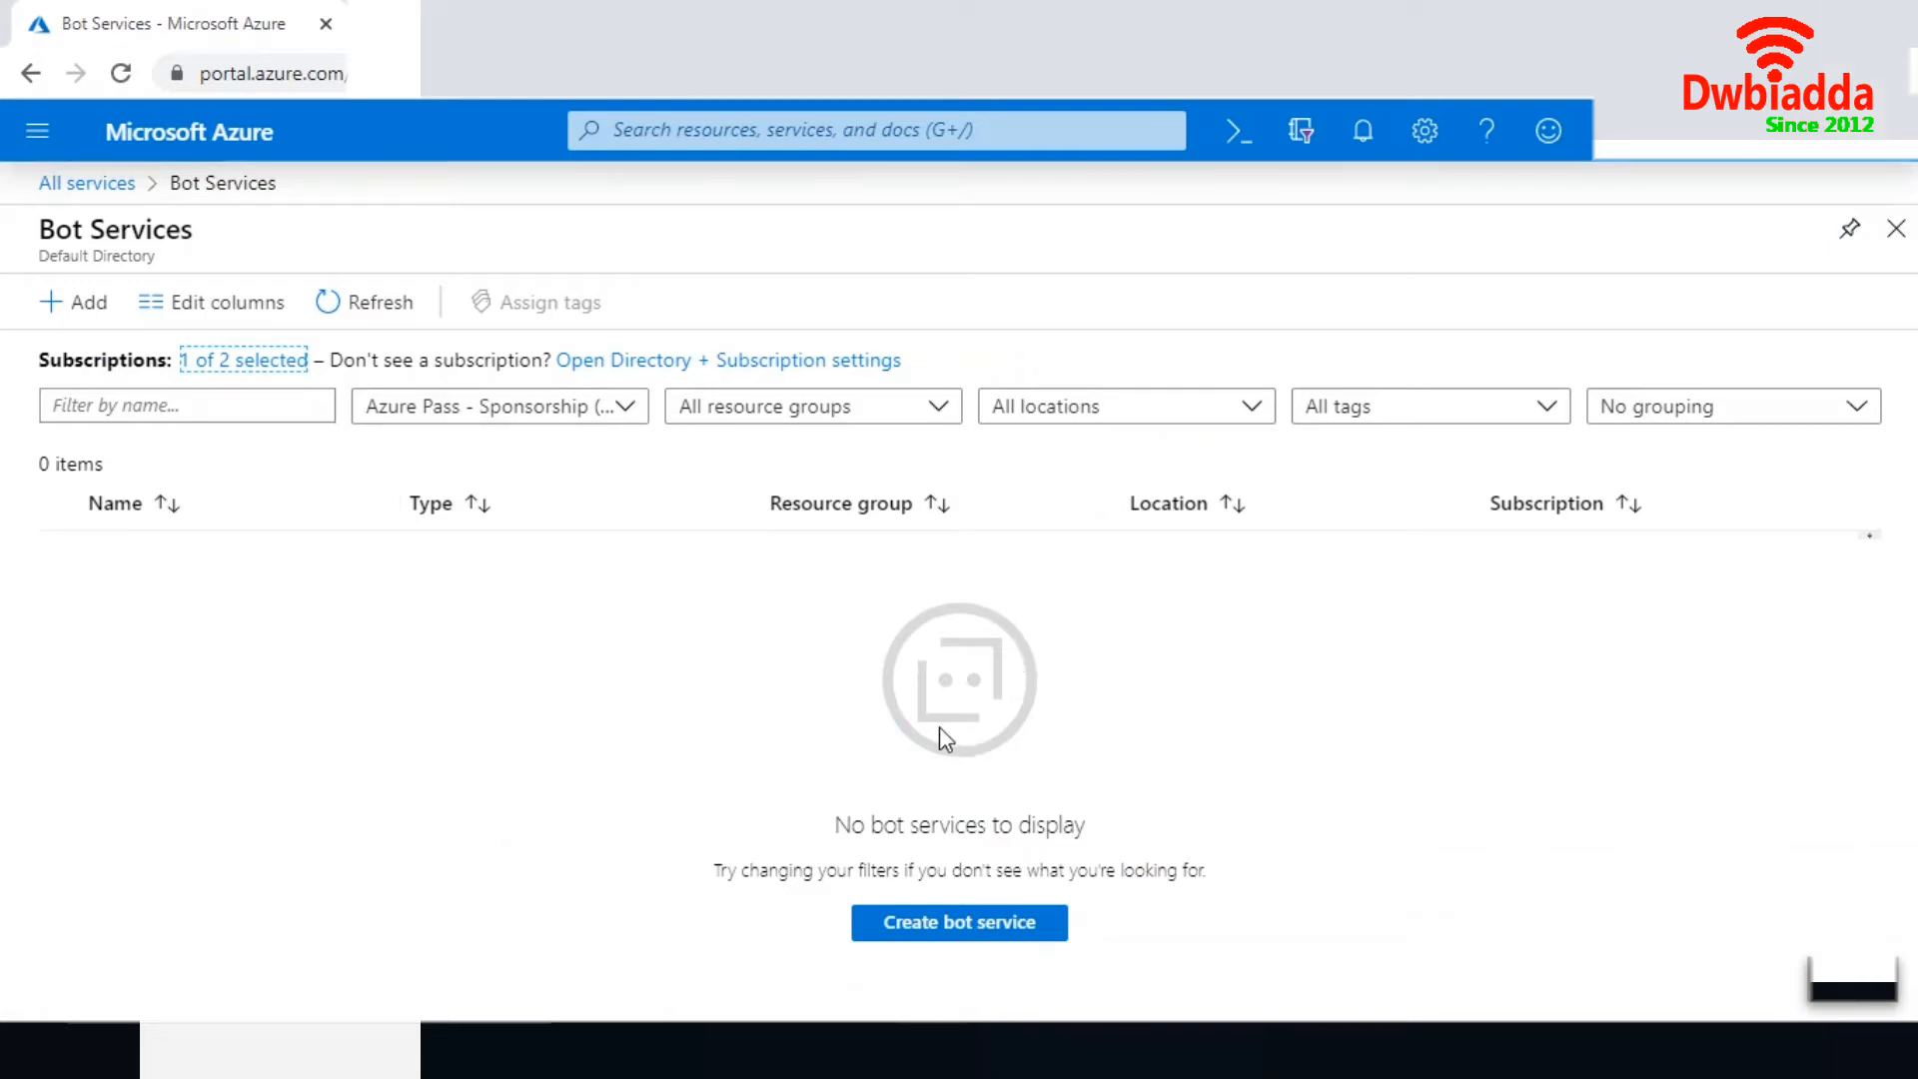
pyautogui.click(985, 932)
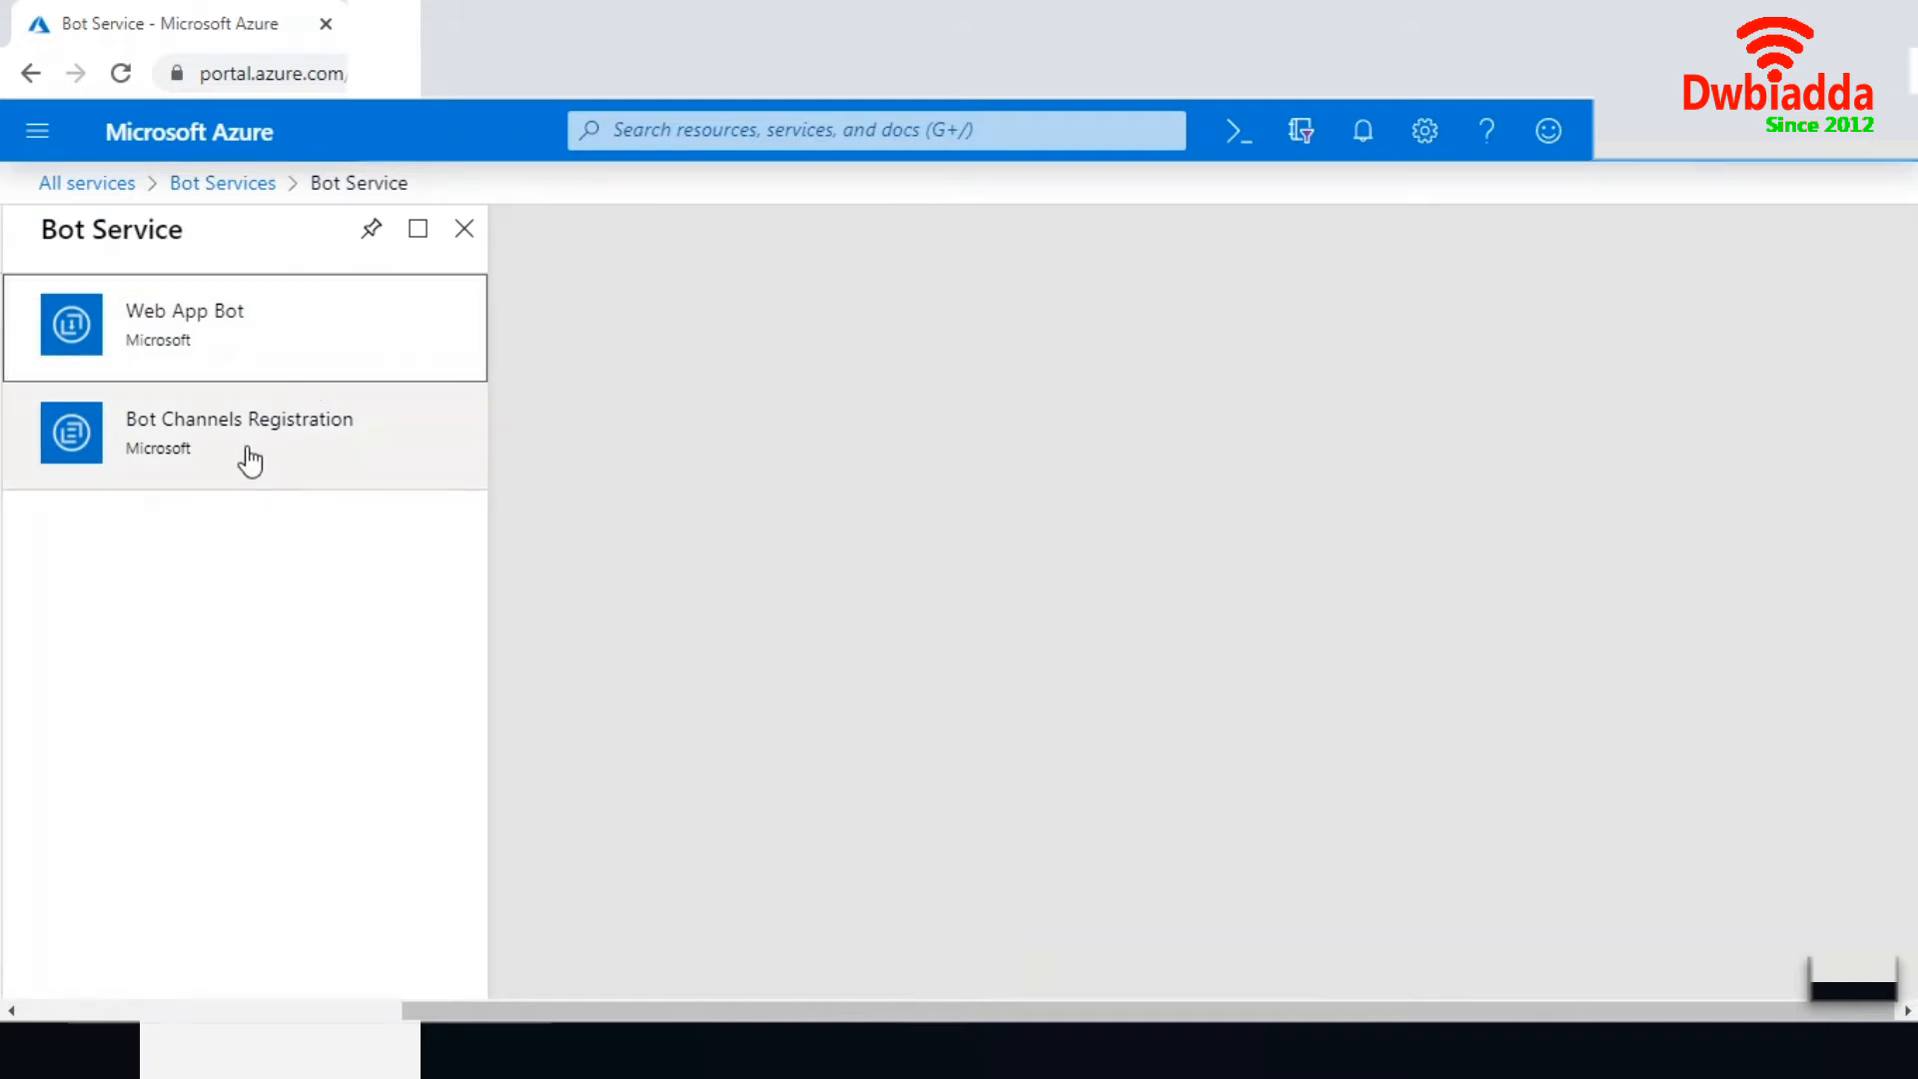
# - Choose the Web App Bot offering, check its plans, and open its creation form
pyautogui.click(240, 353)
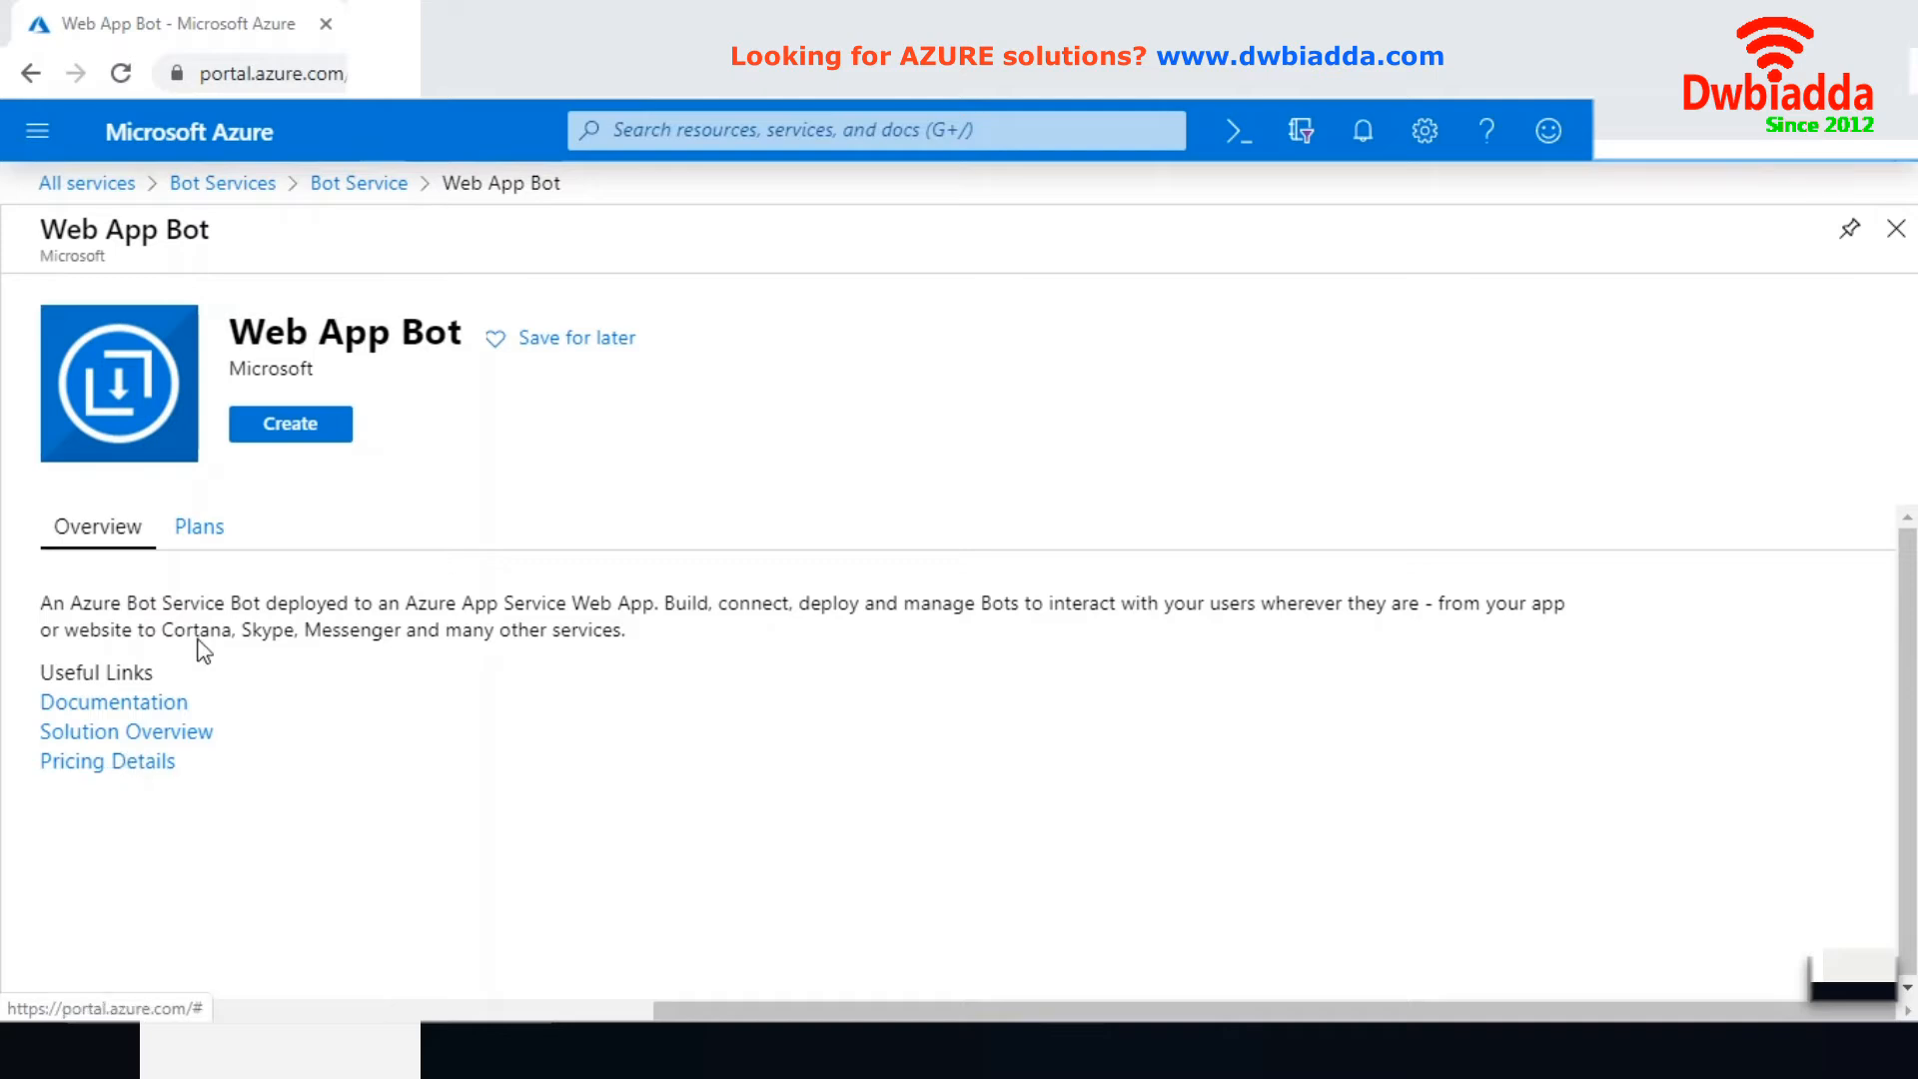
pyautogui.click(196, 534)
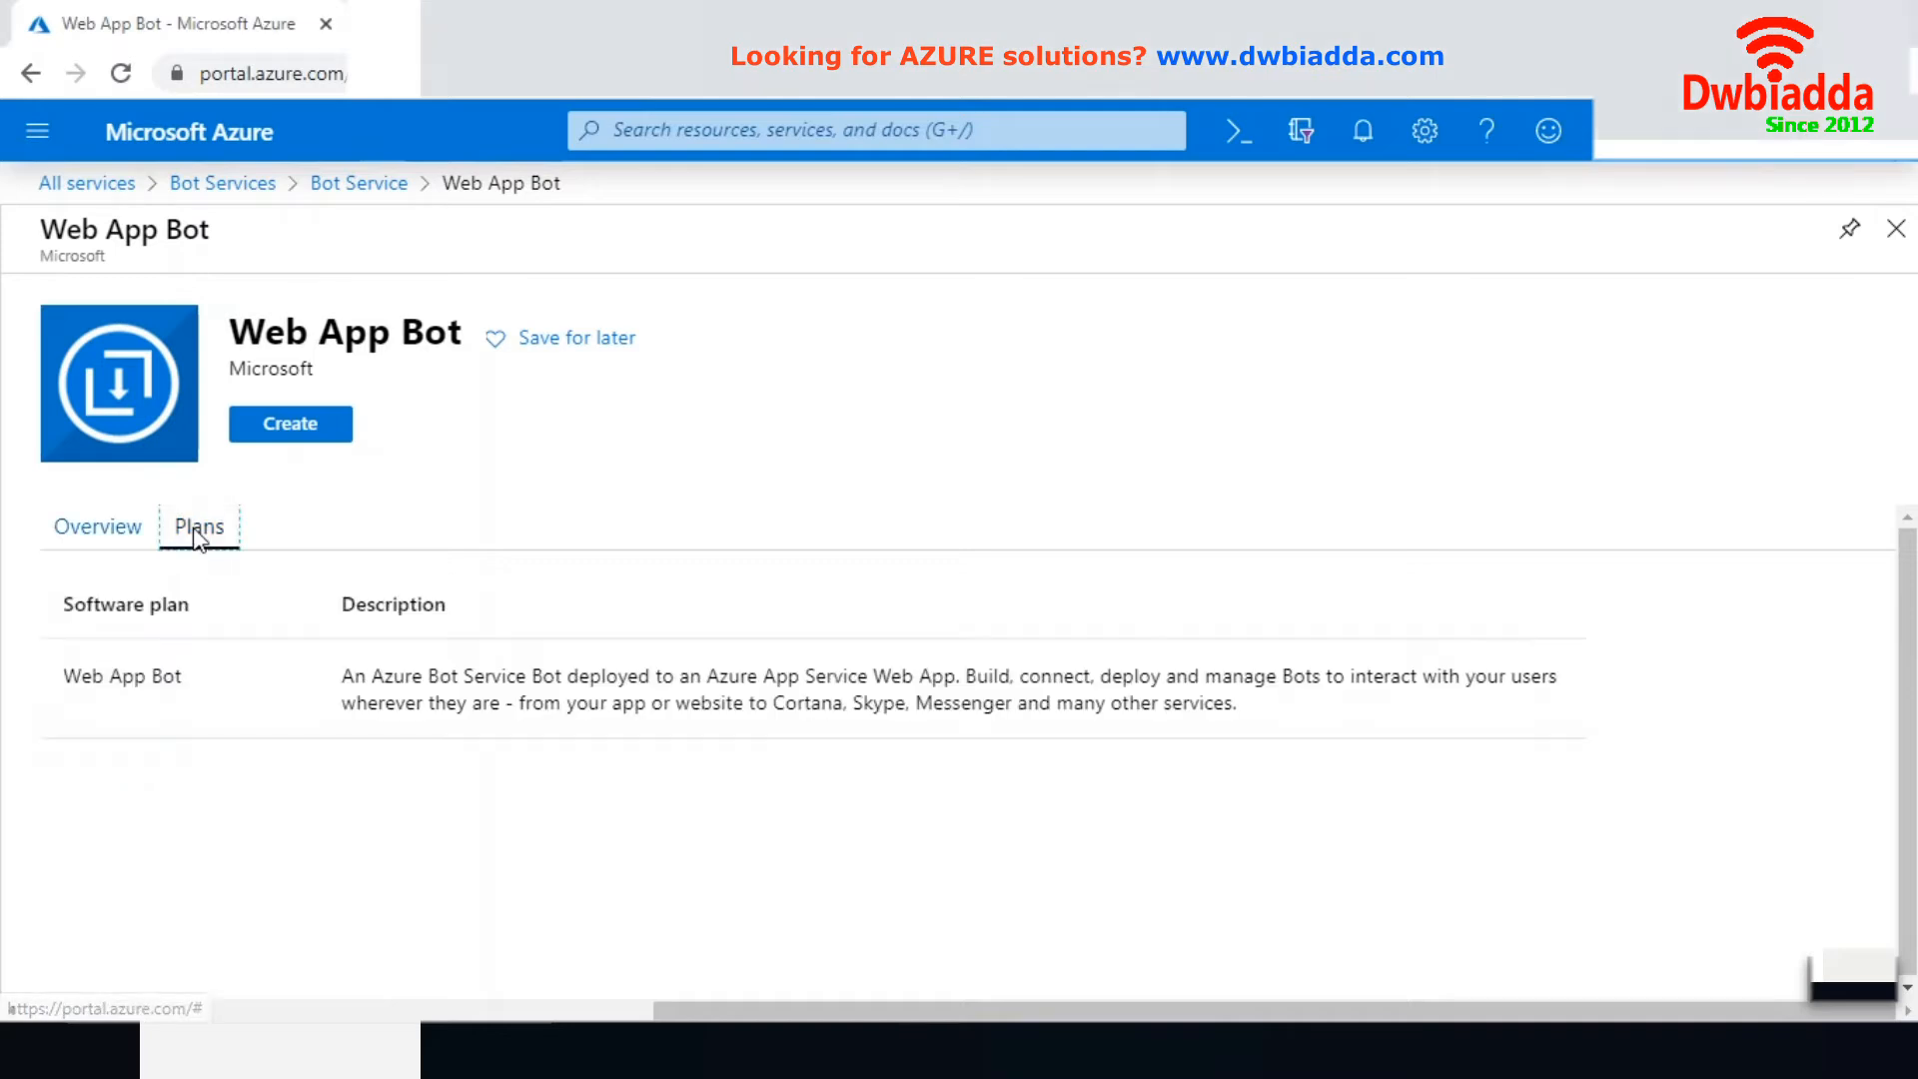
pyautogui.click(90, 542)
pyautogui.click(293, 422)
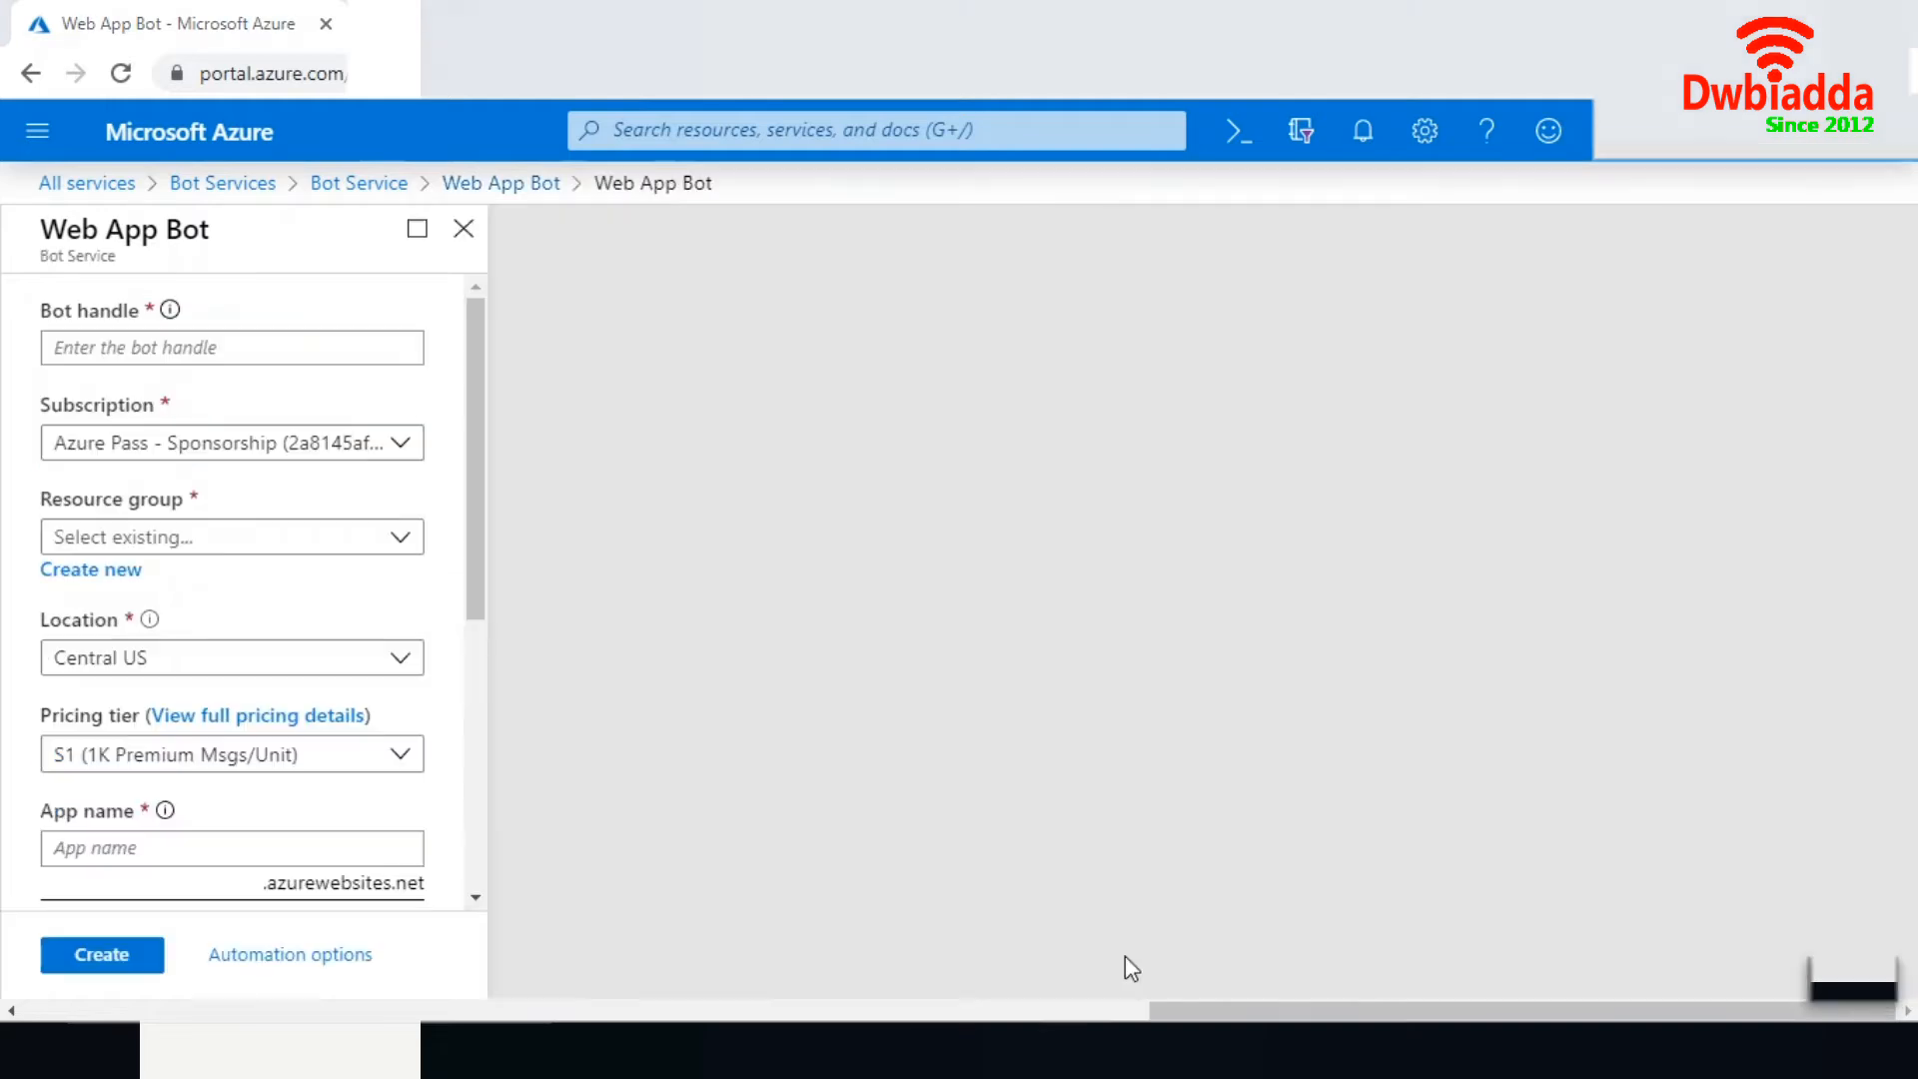
# - Enter myfirstboat1986 as the bot handle
pyautogui.click(171, 348)
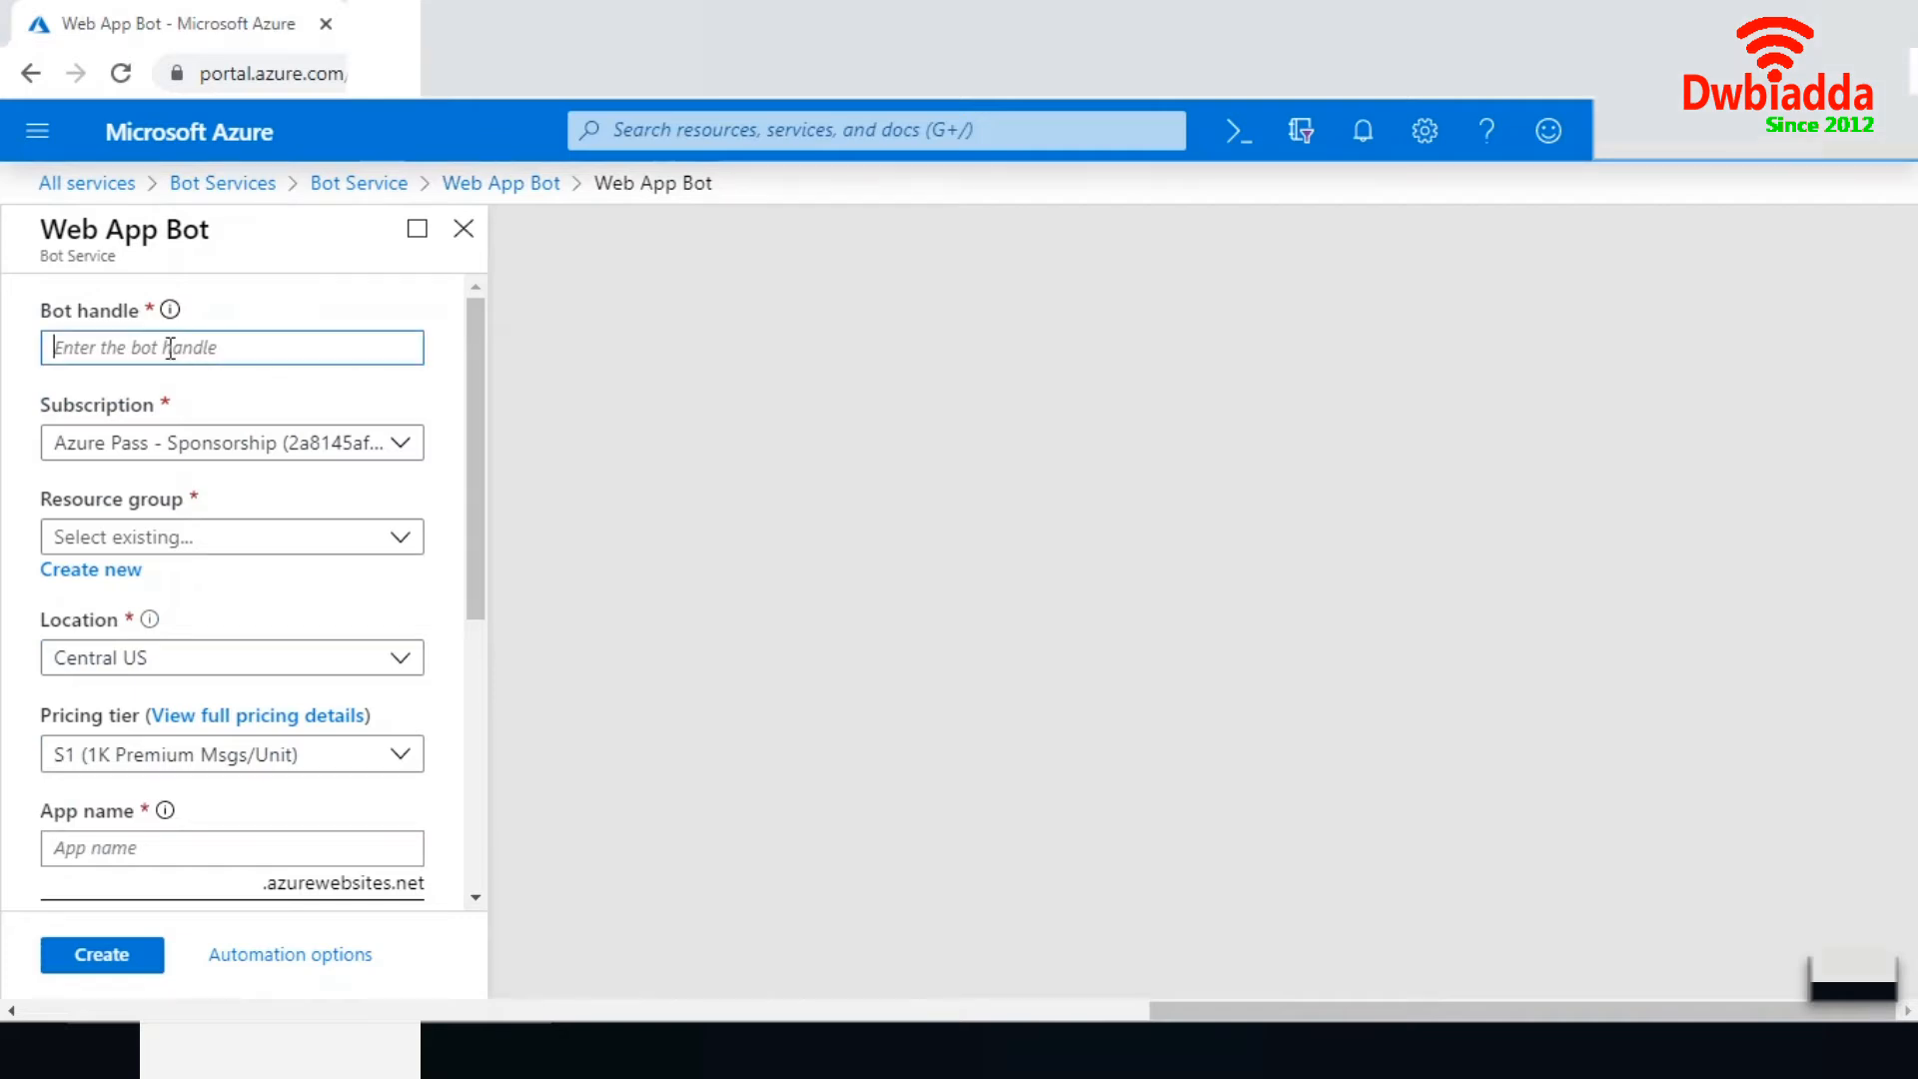
pyautogui.moveTo(170, 312)
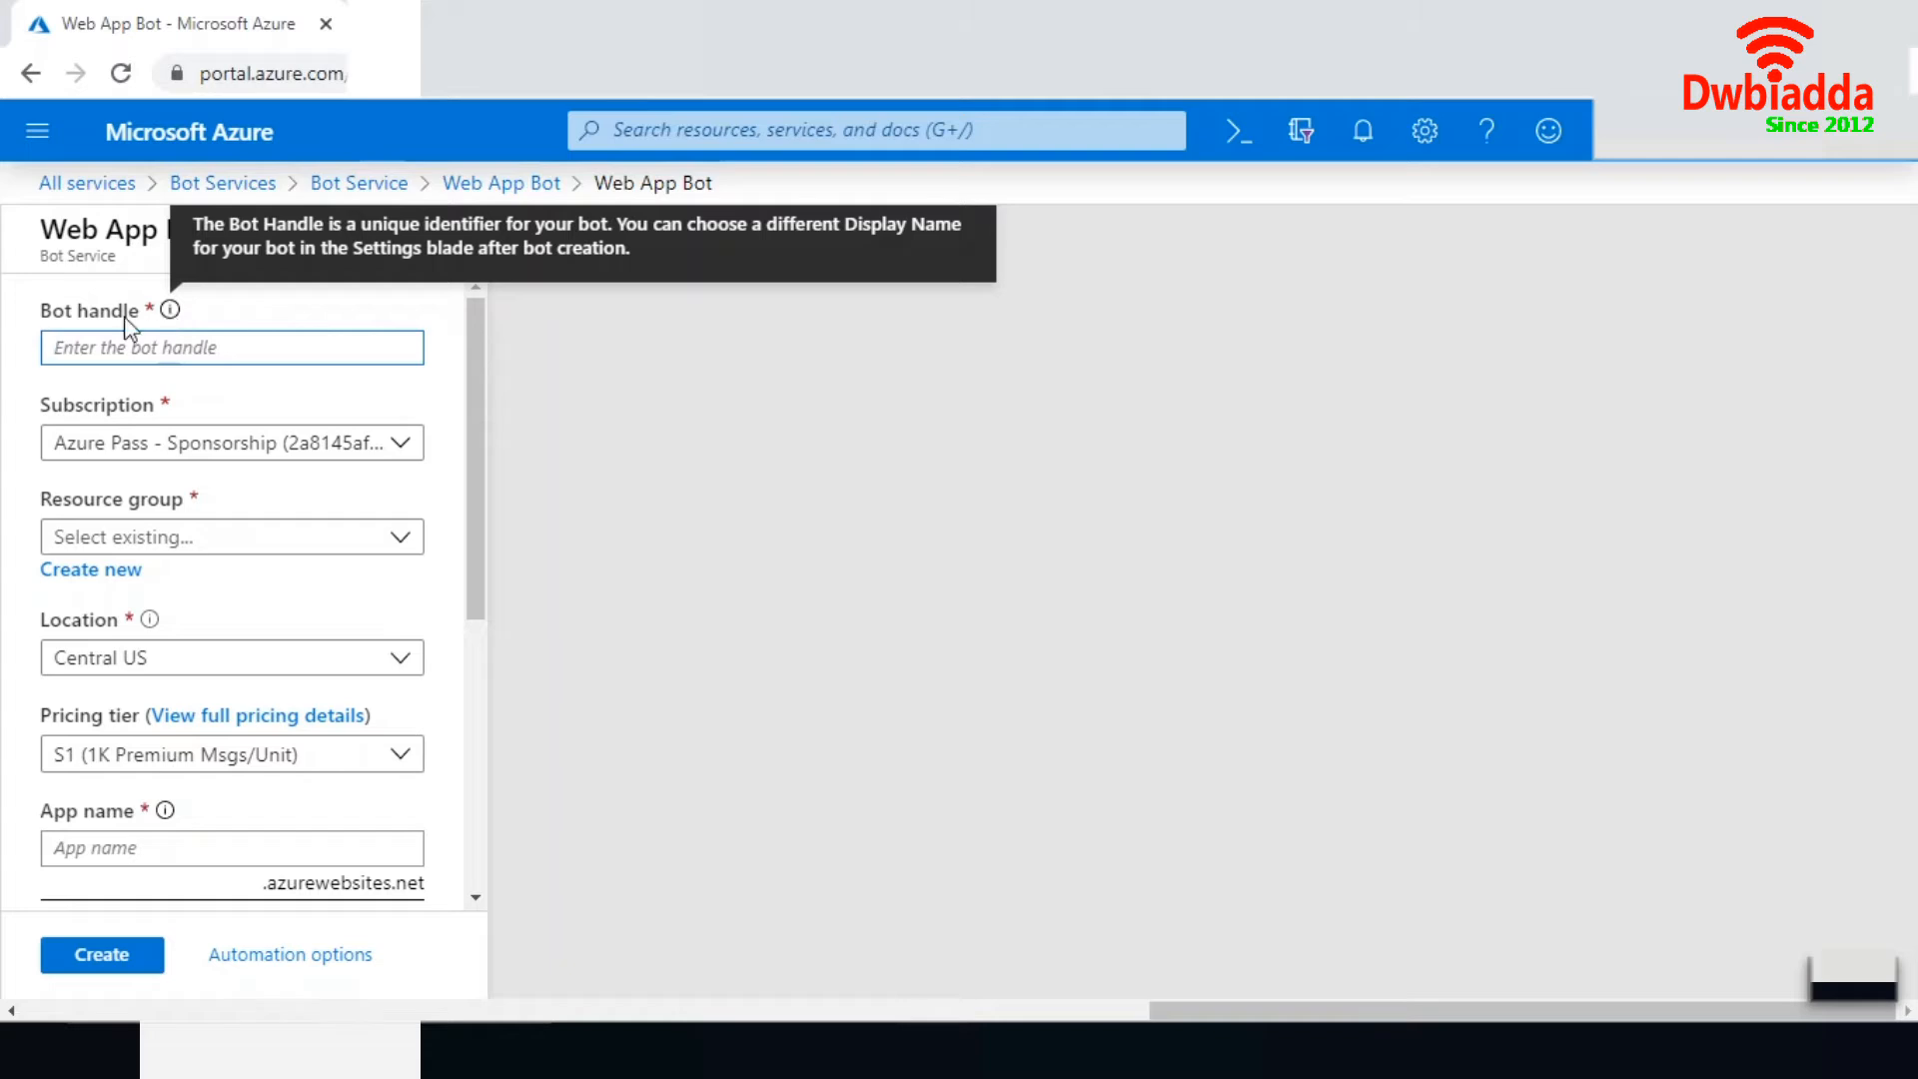
pyautogui.write('m')
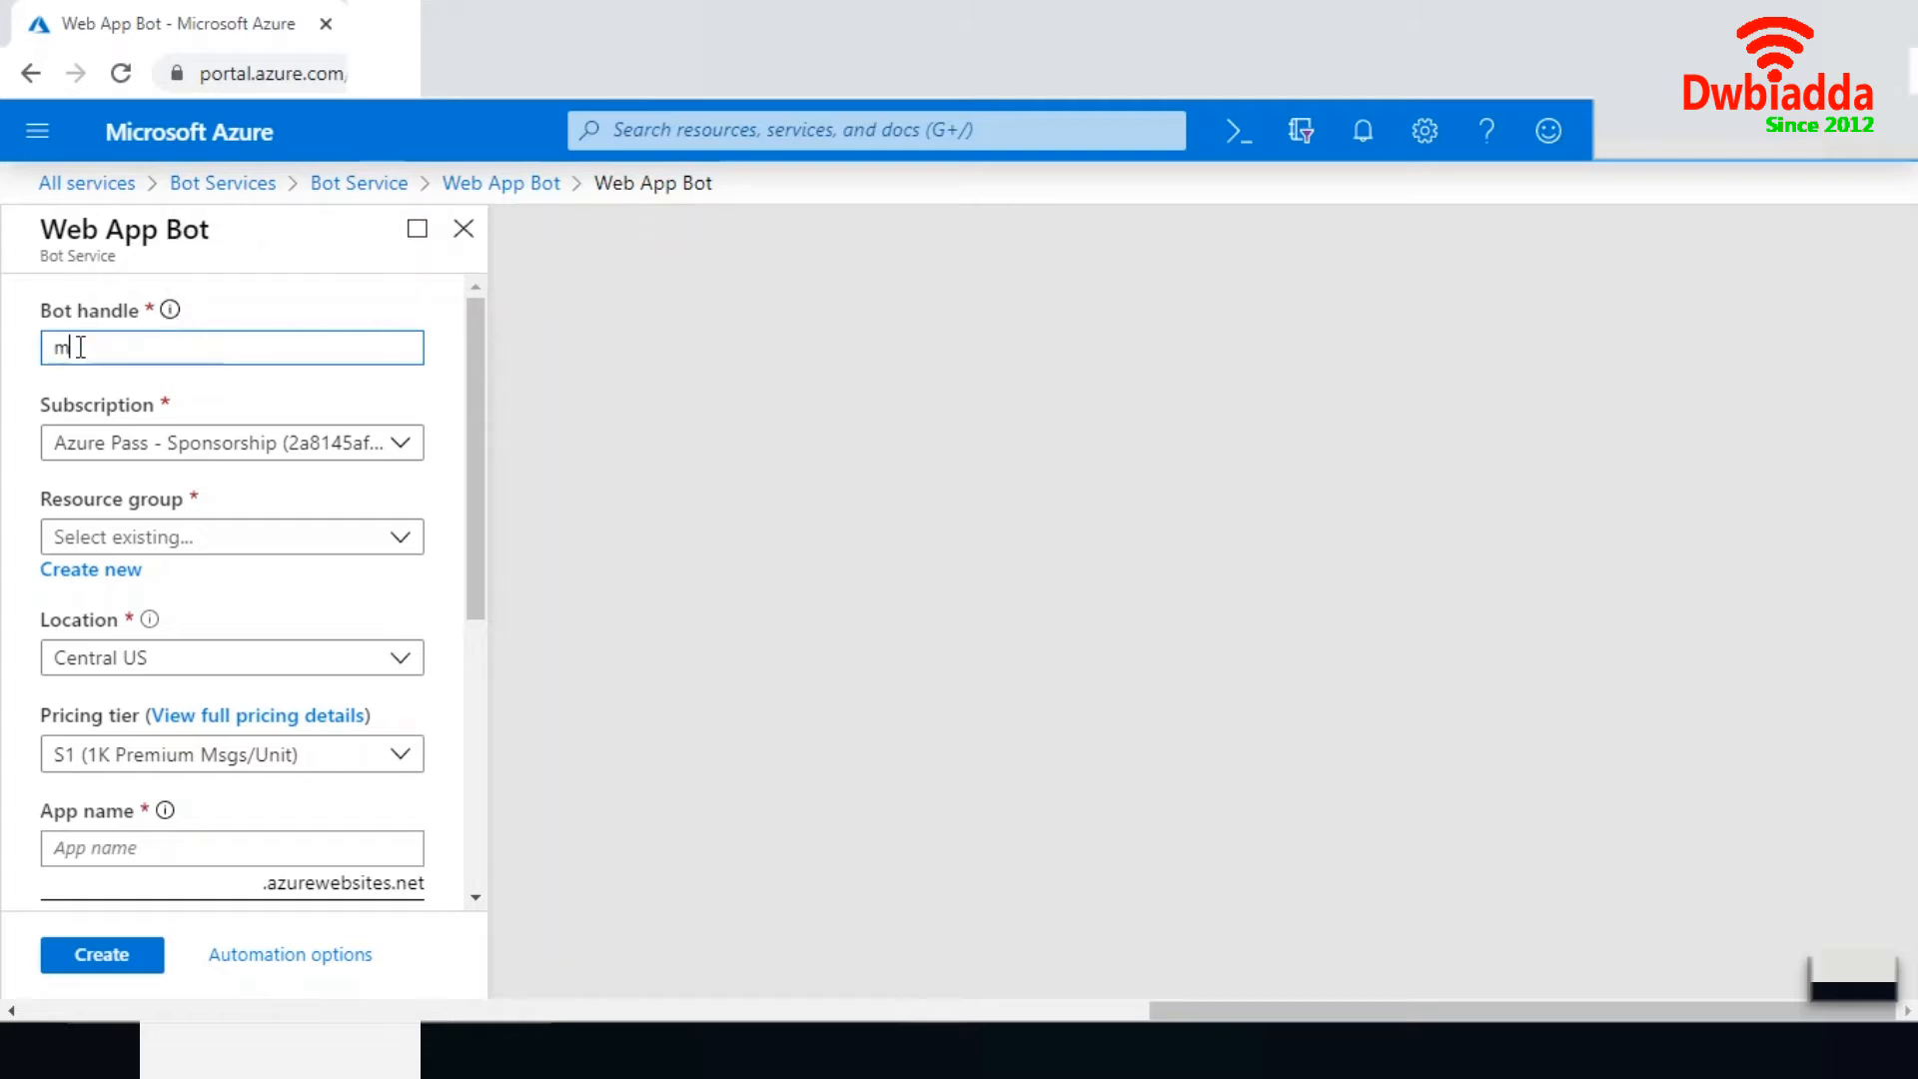
pyautogui.write('yfirstboat')
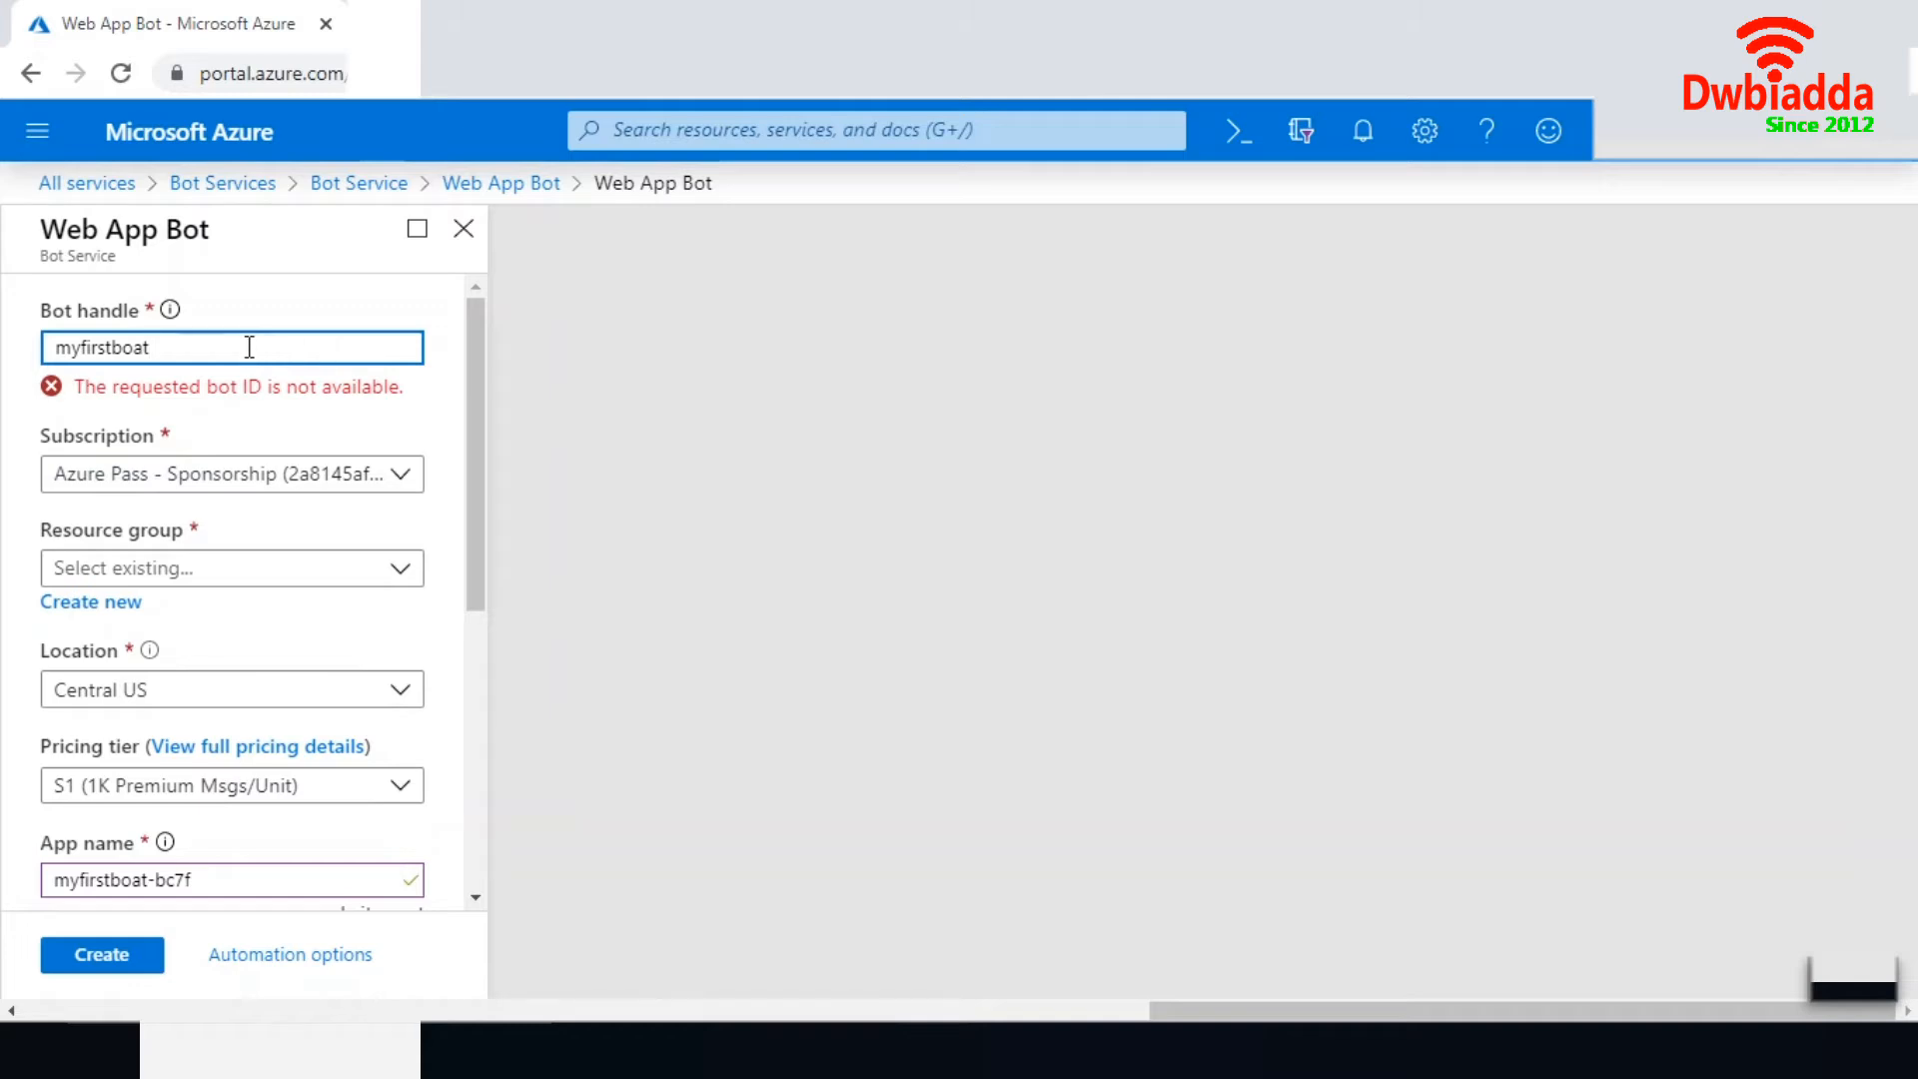
pyautogui.write('1986')
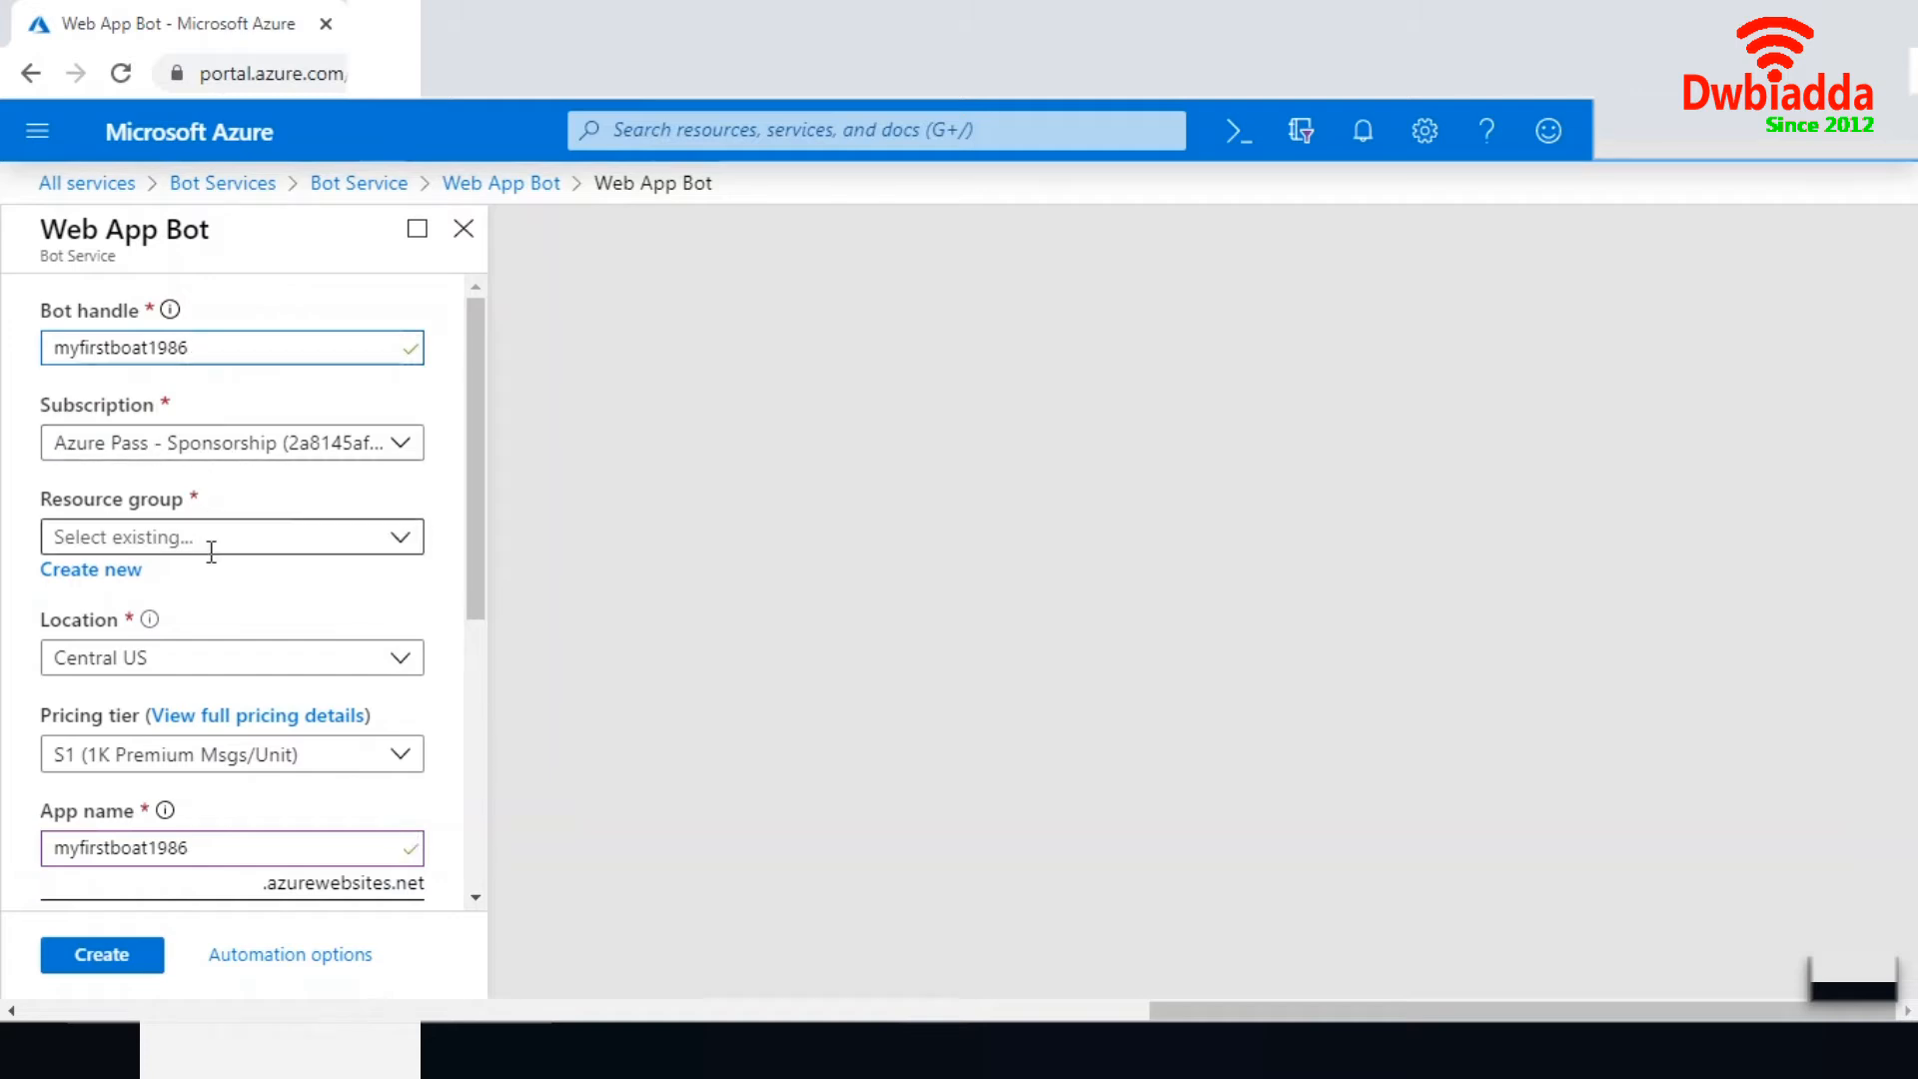
# - Create a new resource group named BotRg for the bot
pyautogui.click(118, 573)
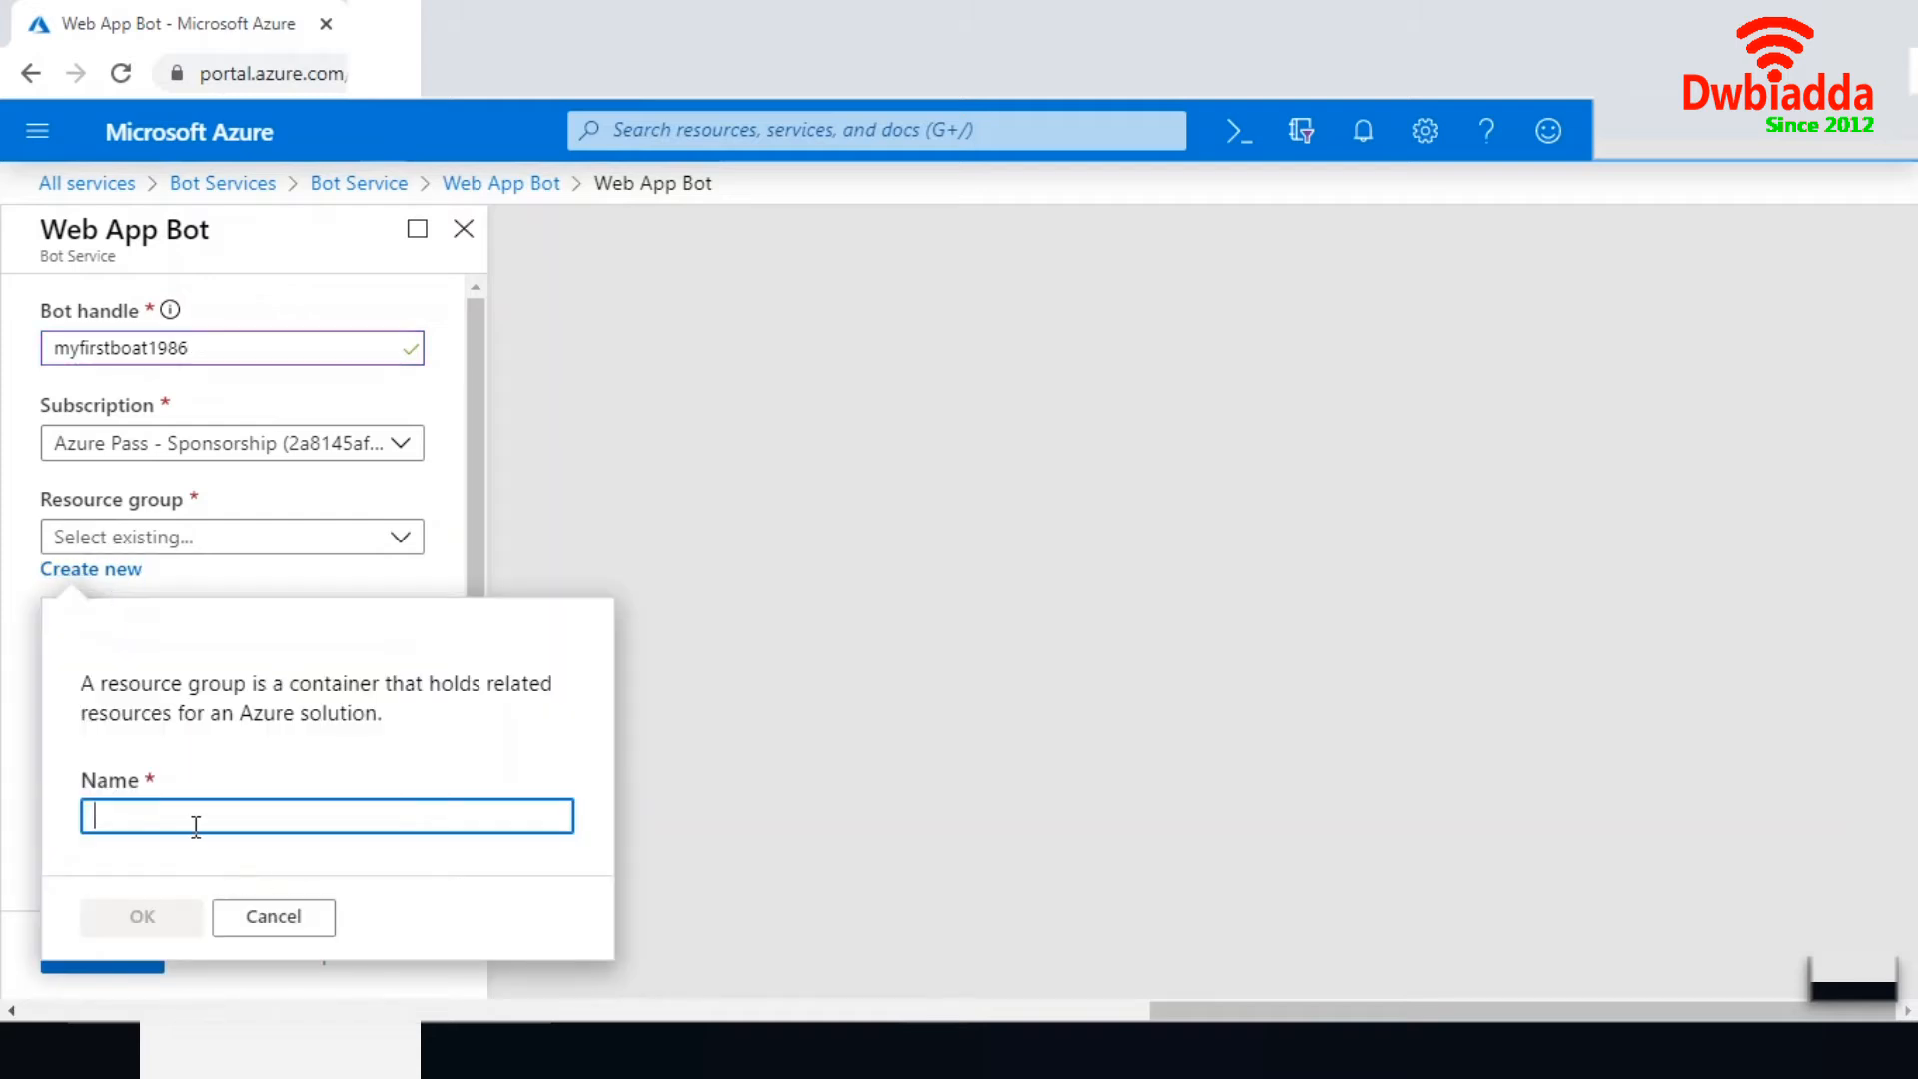
pyautogui.write('Bo')
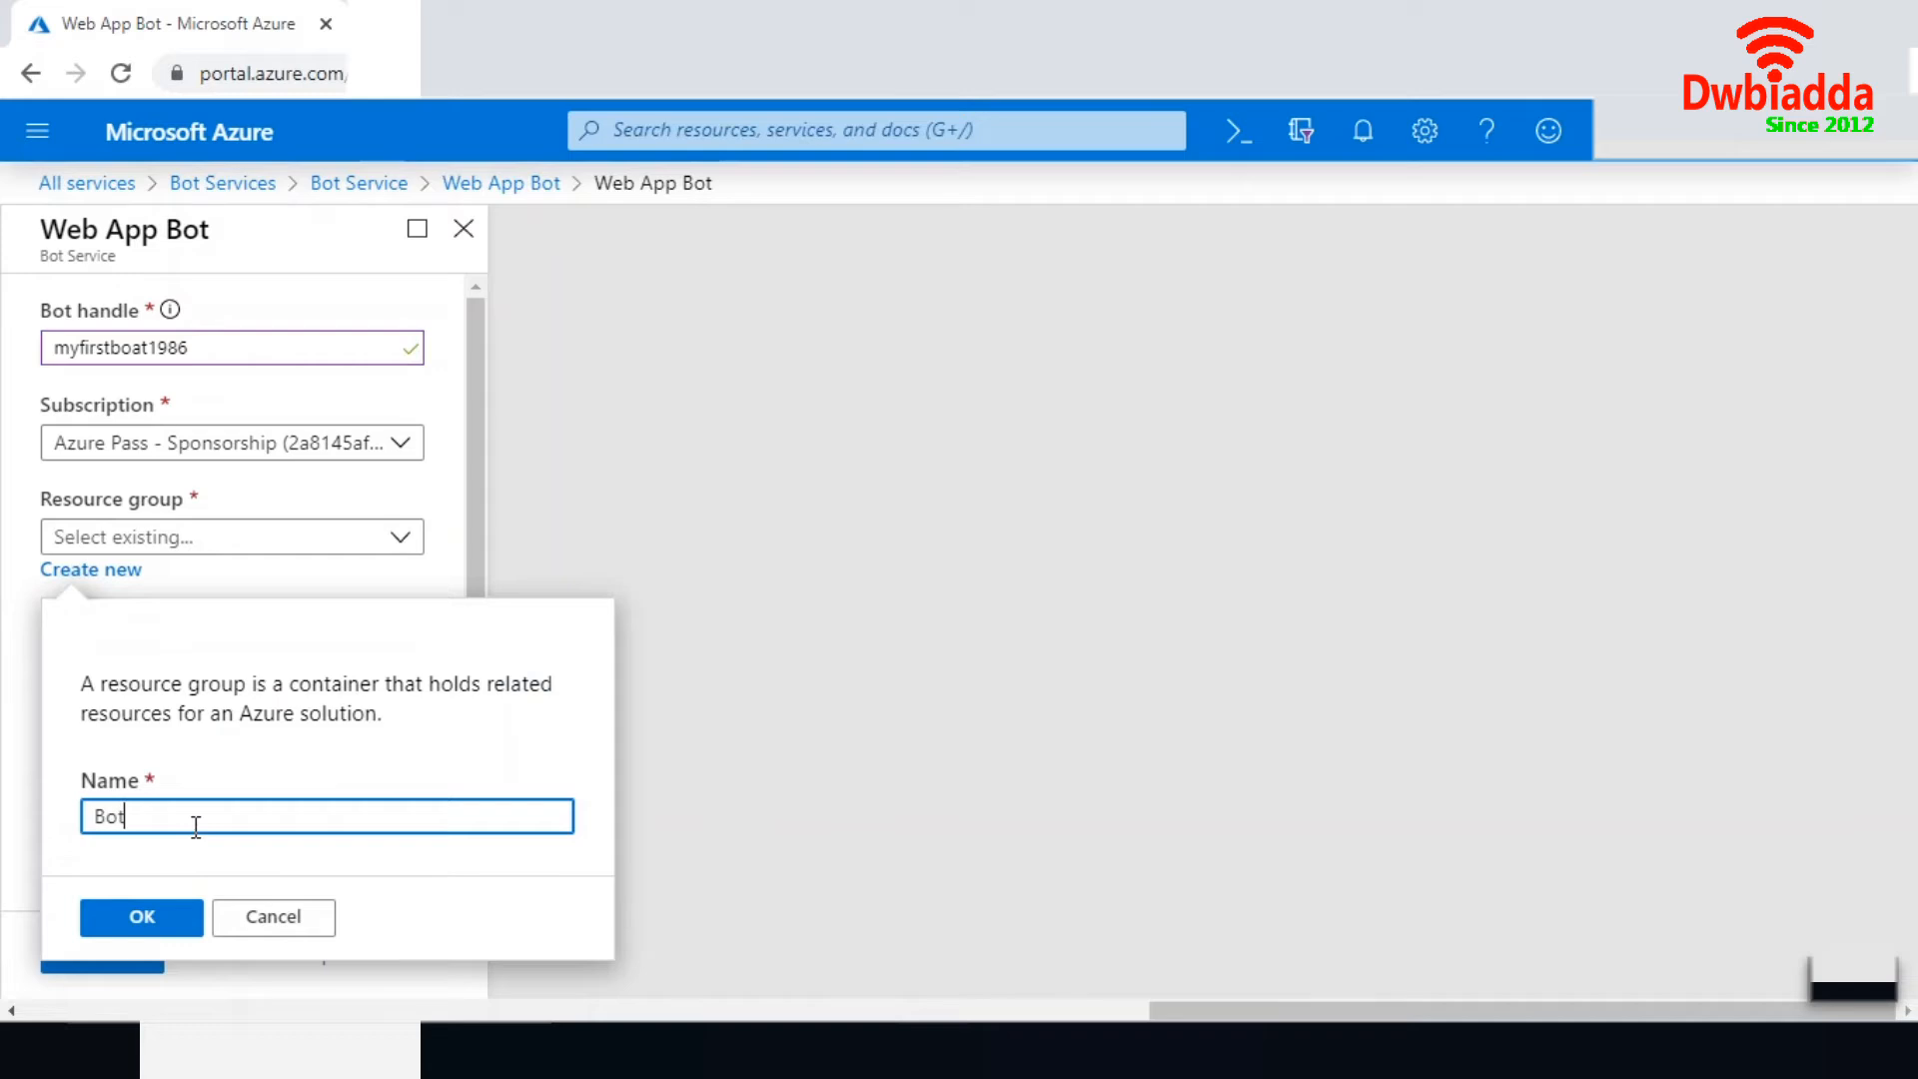
pyautogui.write('tRg')
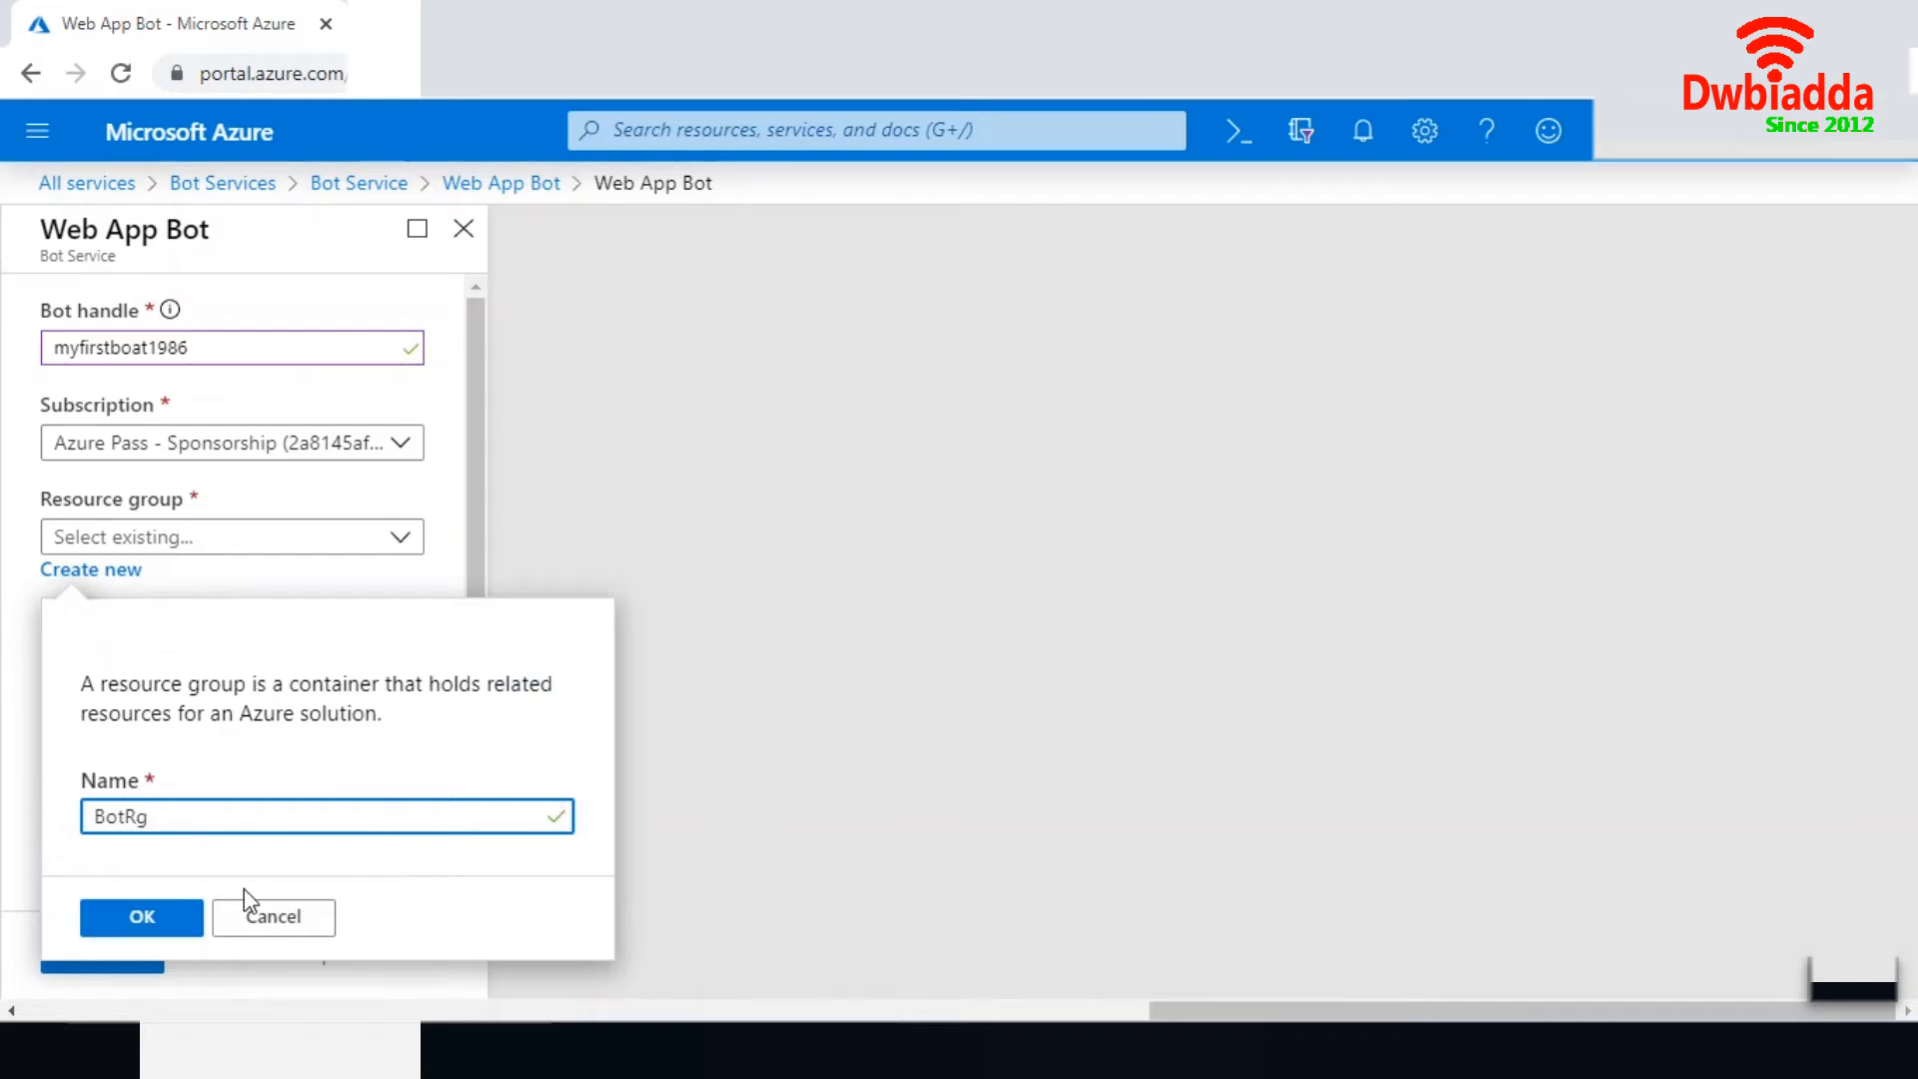
pyautogui.click(165, 916)
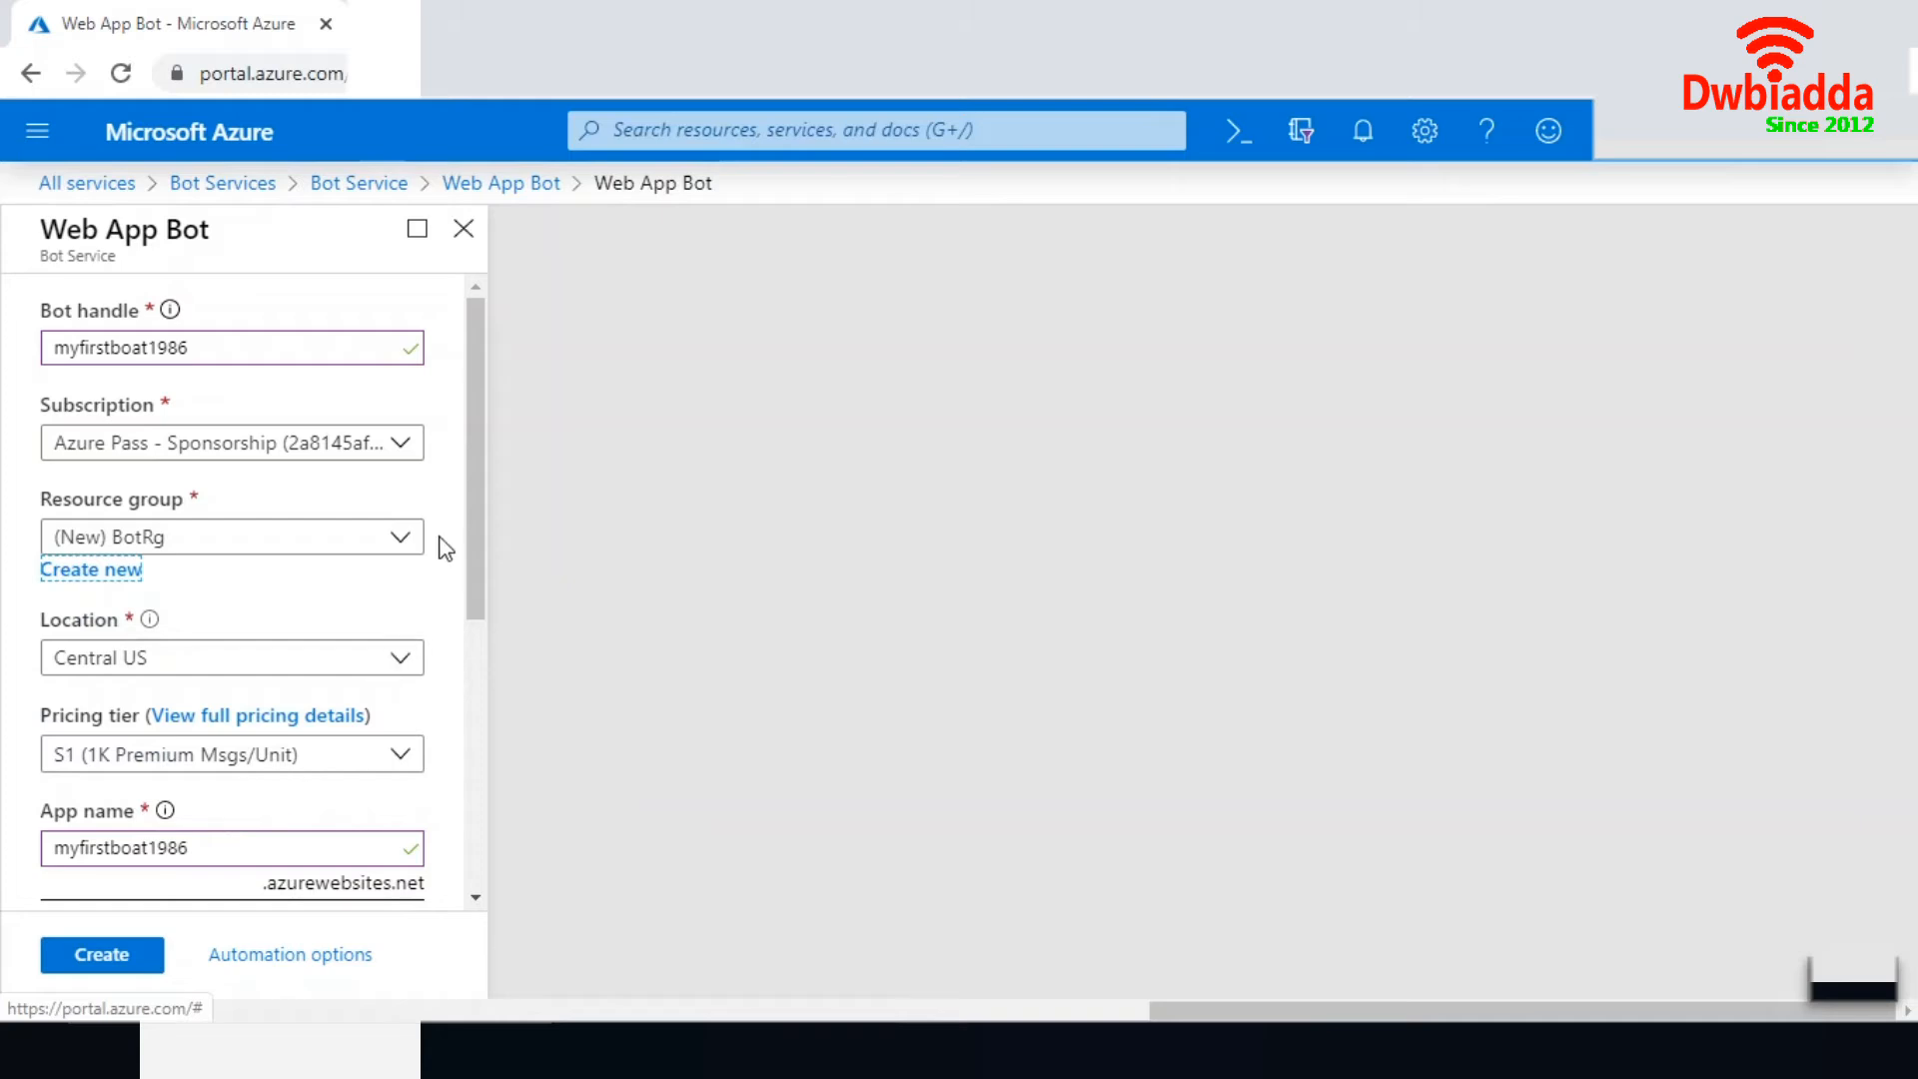
# - Set the bot's location to East US
pyautogui.moveTo(480, 460); pyautogui.dragTo(477, 556)
pyautogui.click(400, 472)
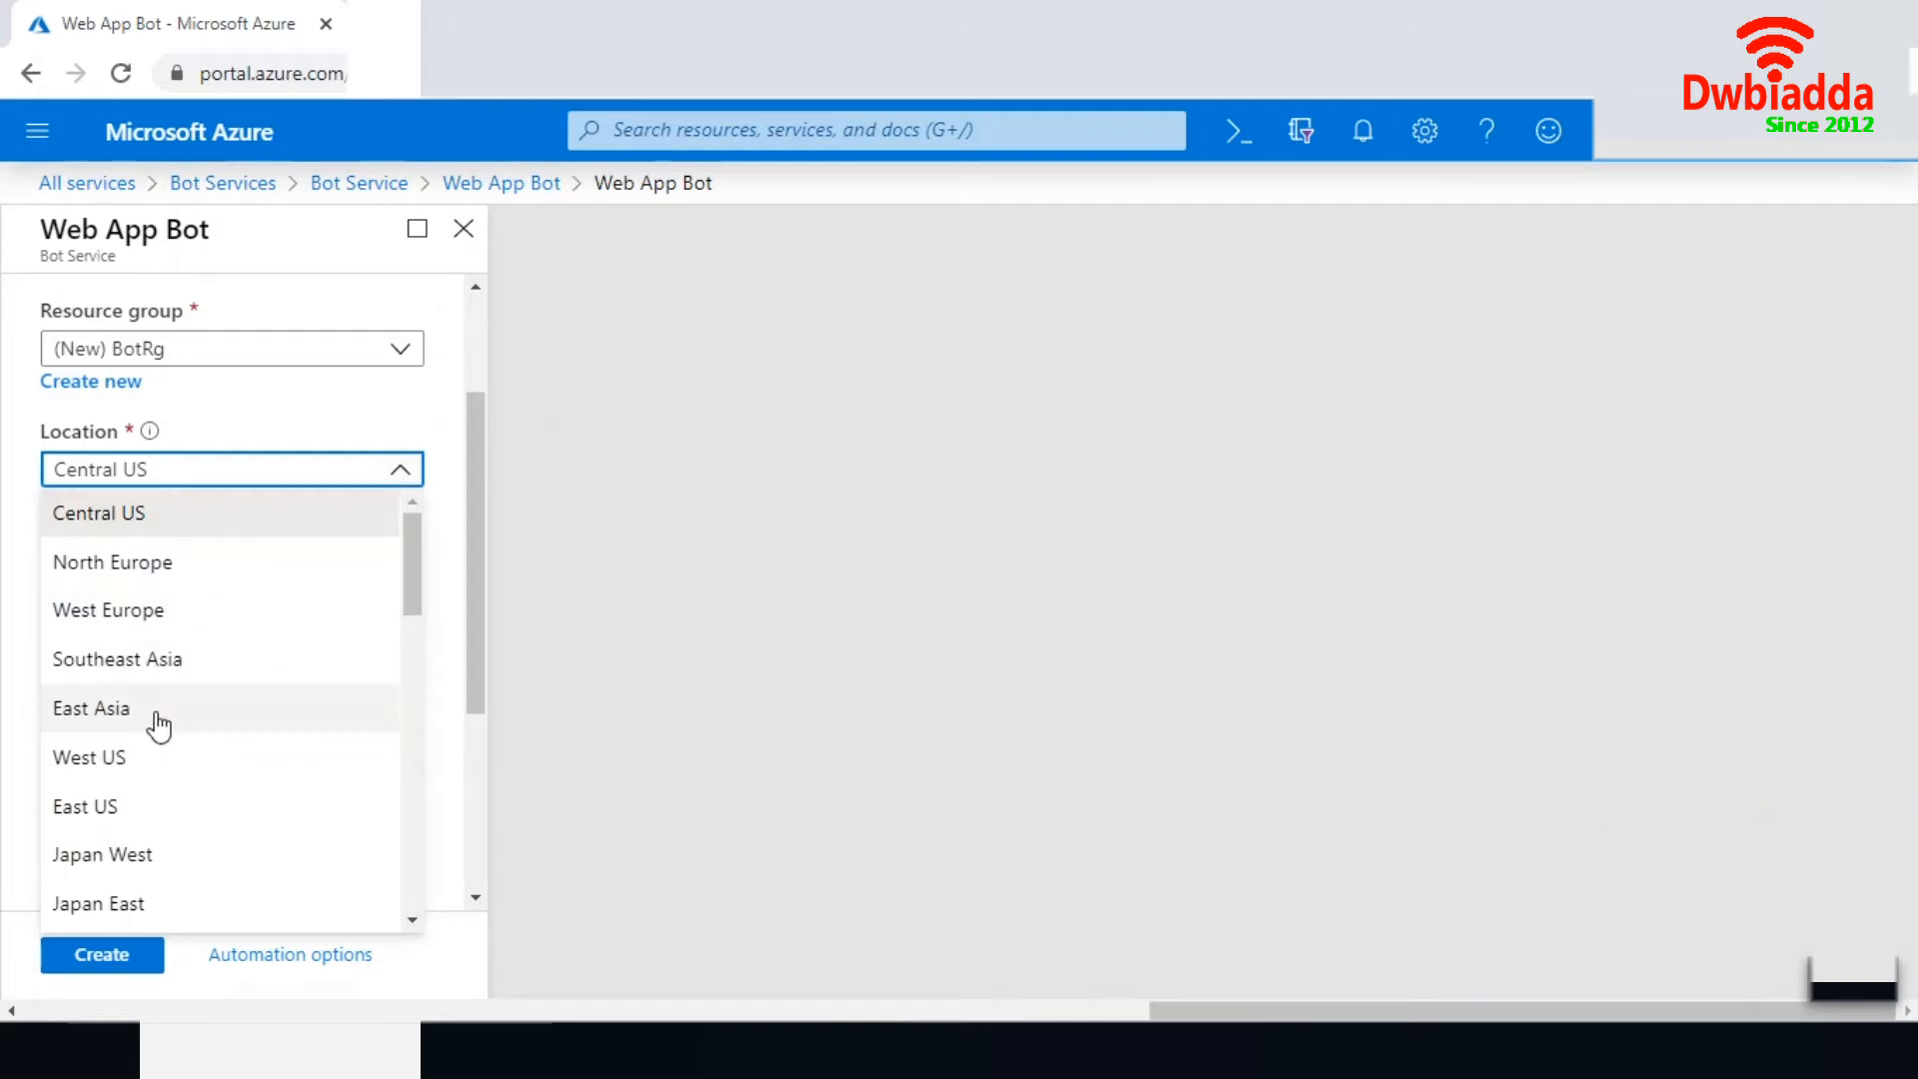
pyautogui.click(113, 806)
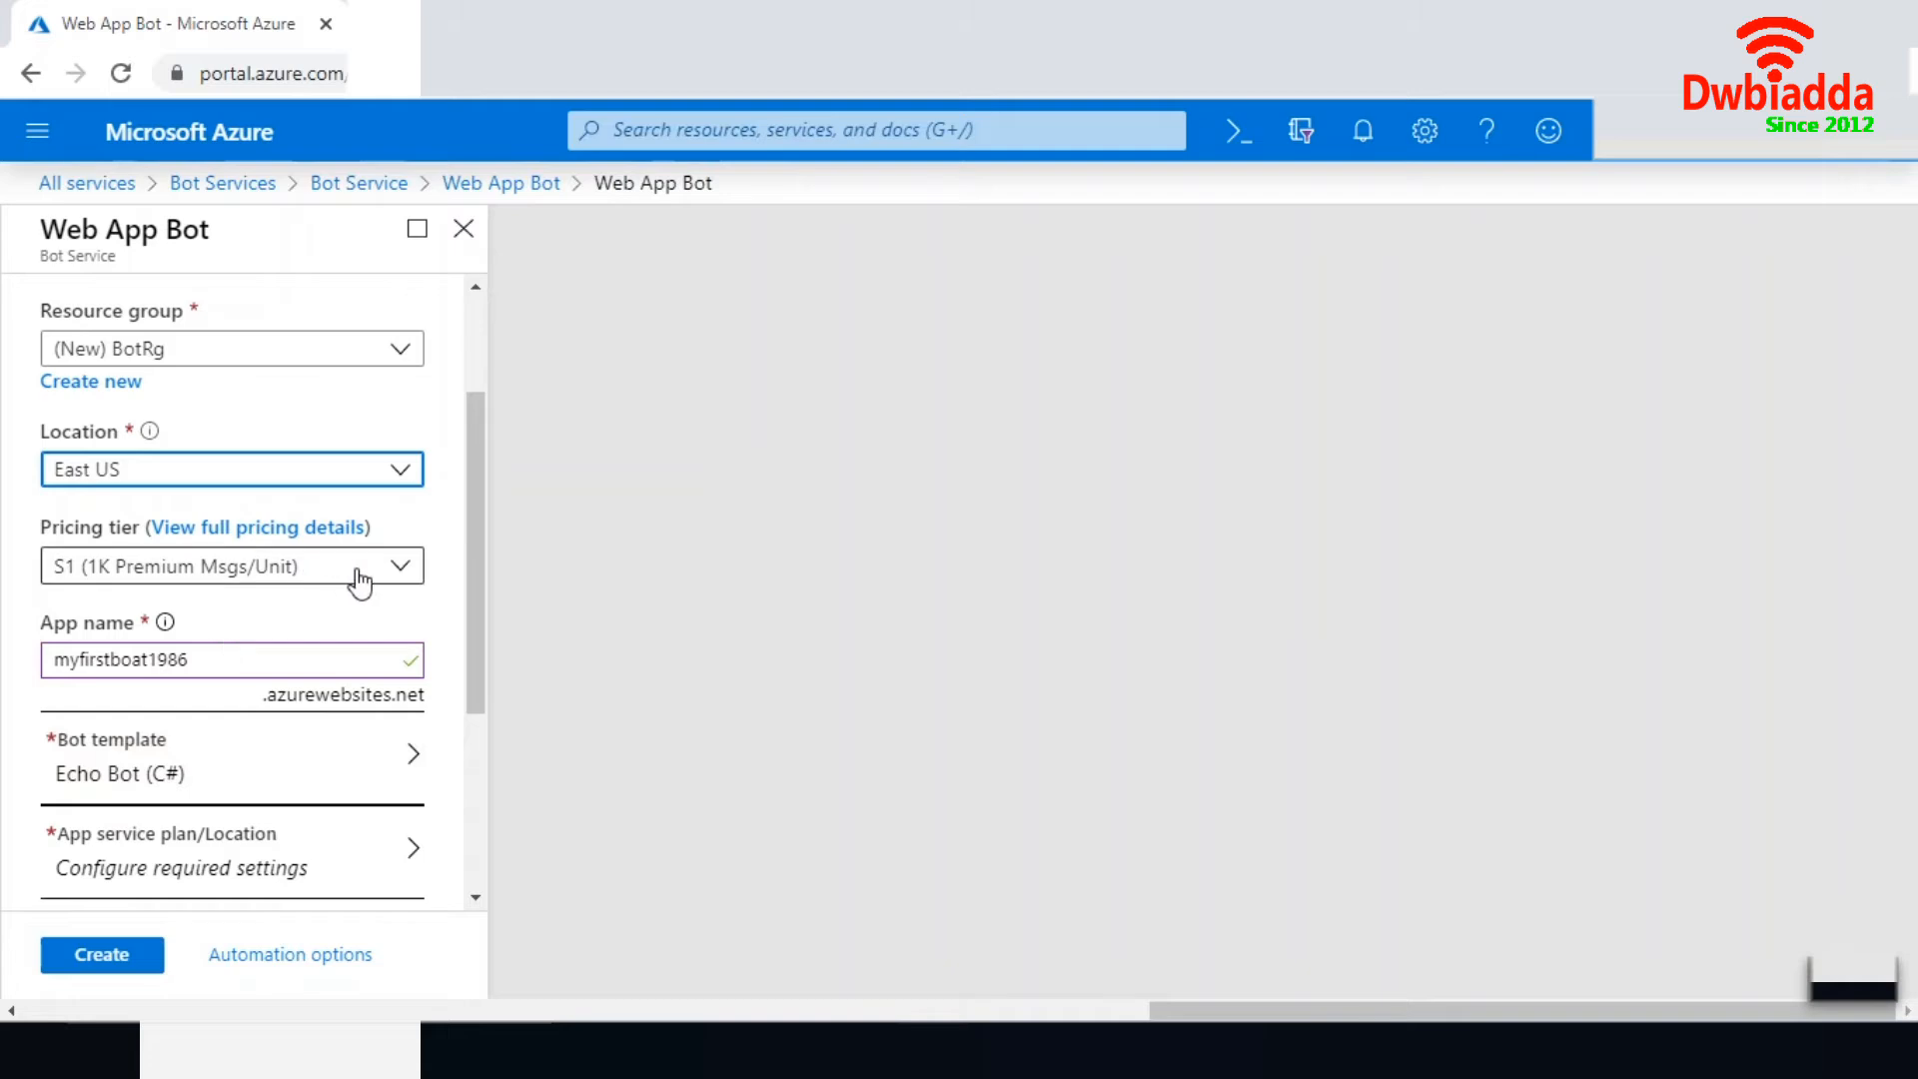
# - Compare the full pricing details and select the F0 Free tier with 10K Premium Messages
pyautogui.click(399, 570)
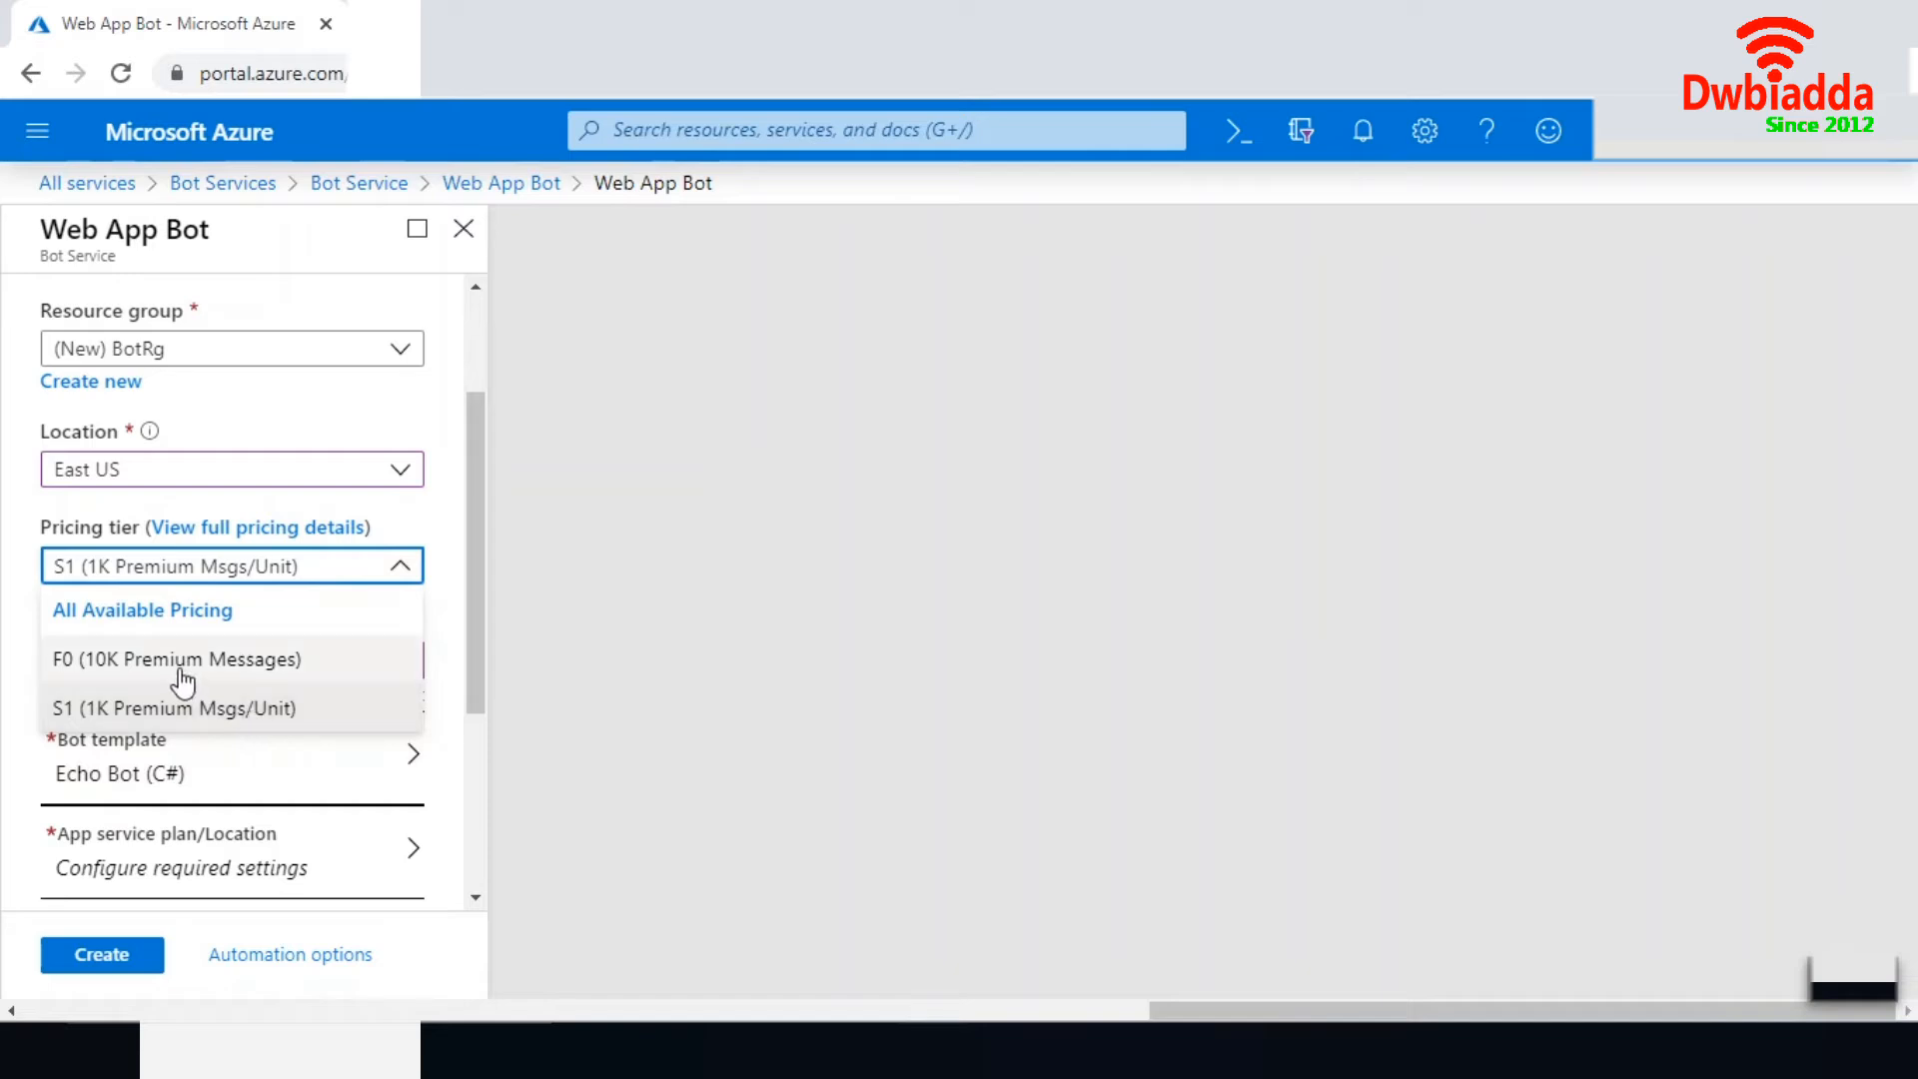
pyautogui.click(248, 538)
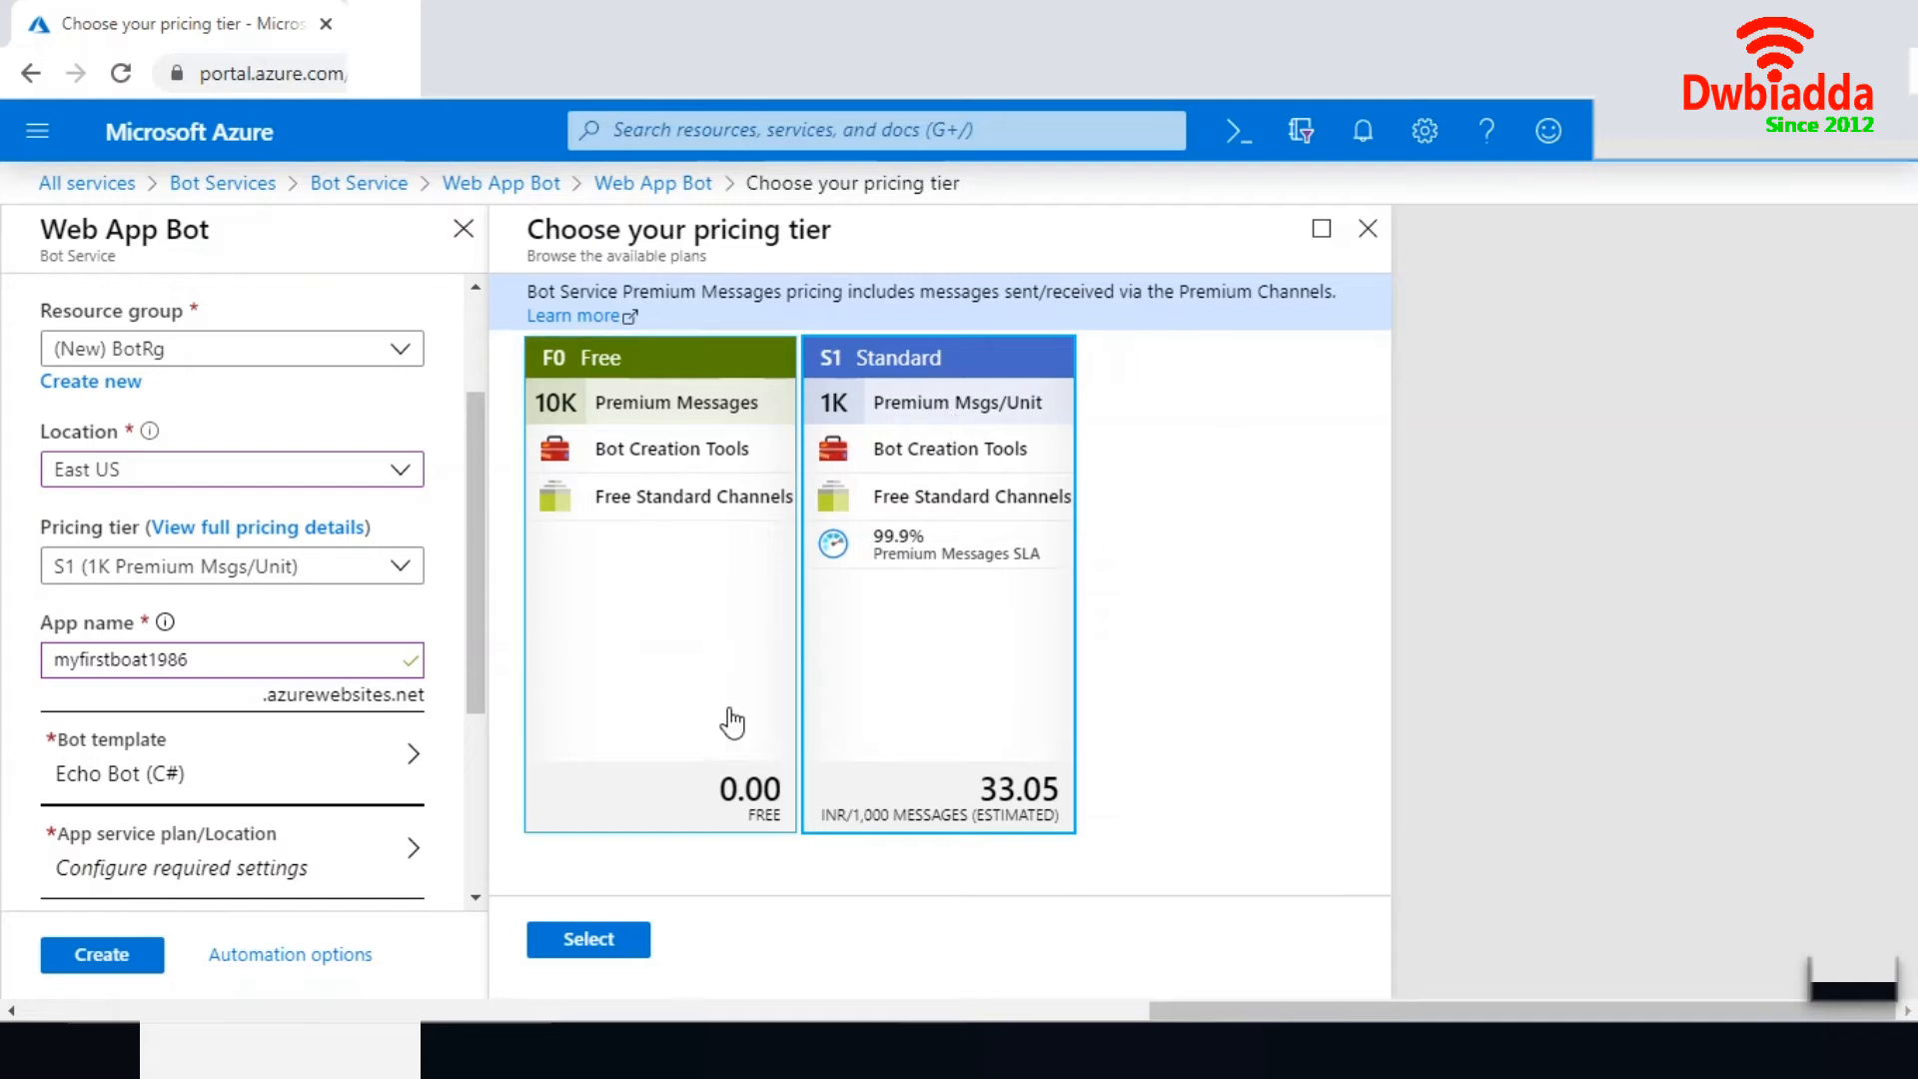
pyautogui.doubleClick(635, 399)
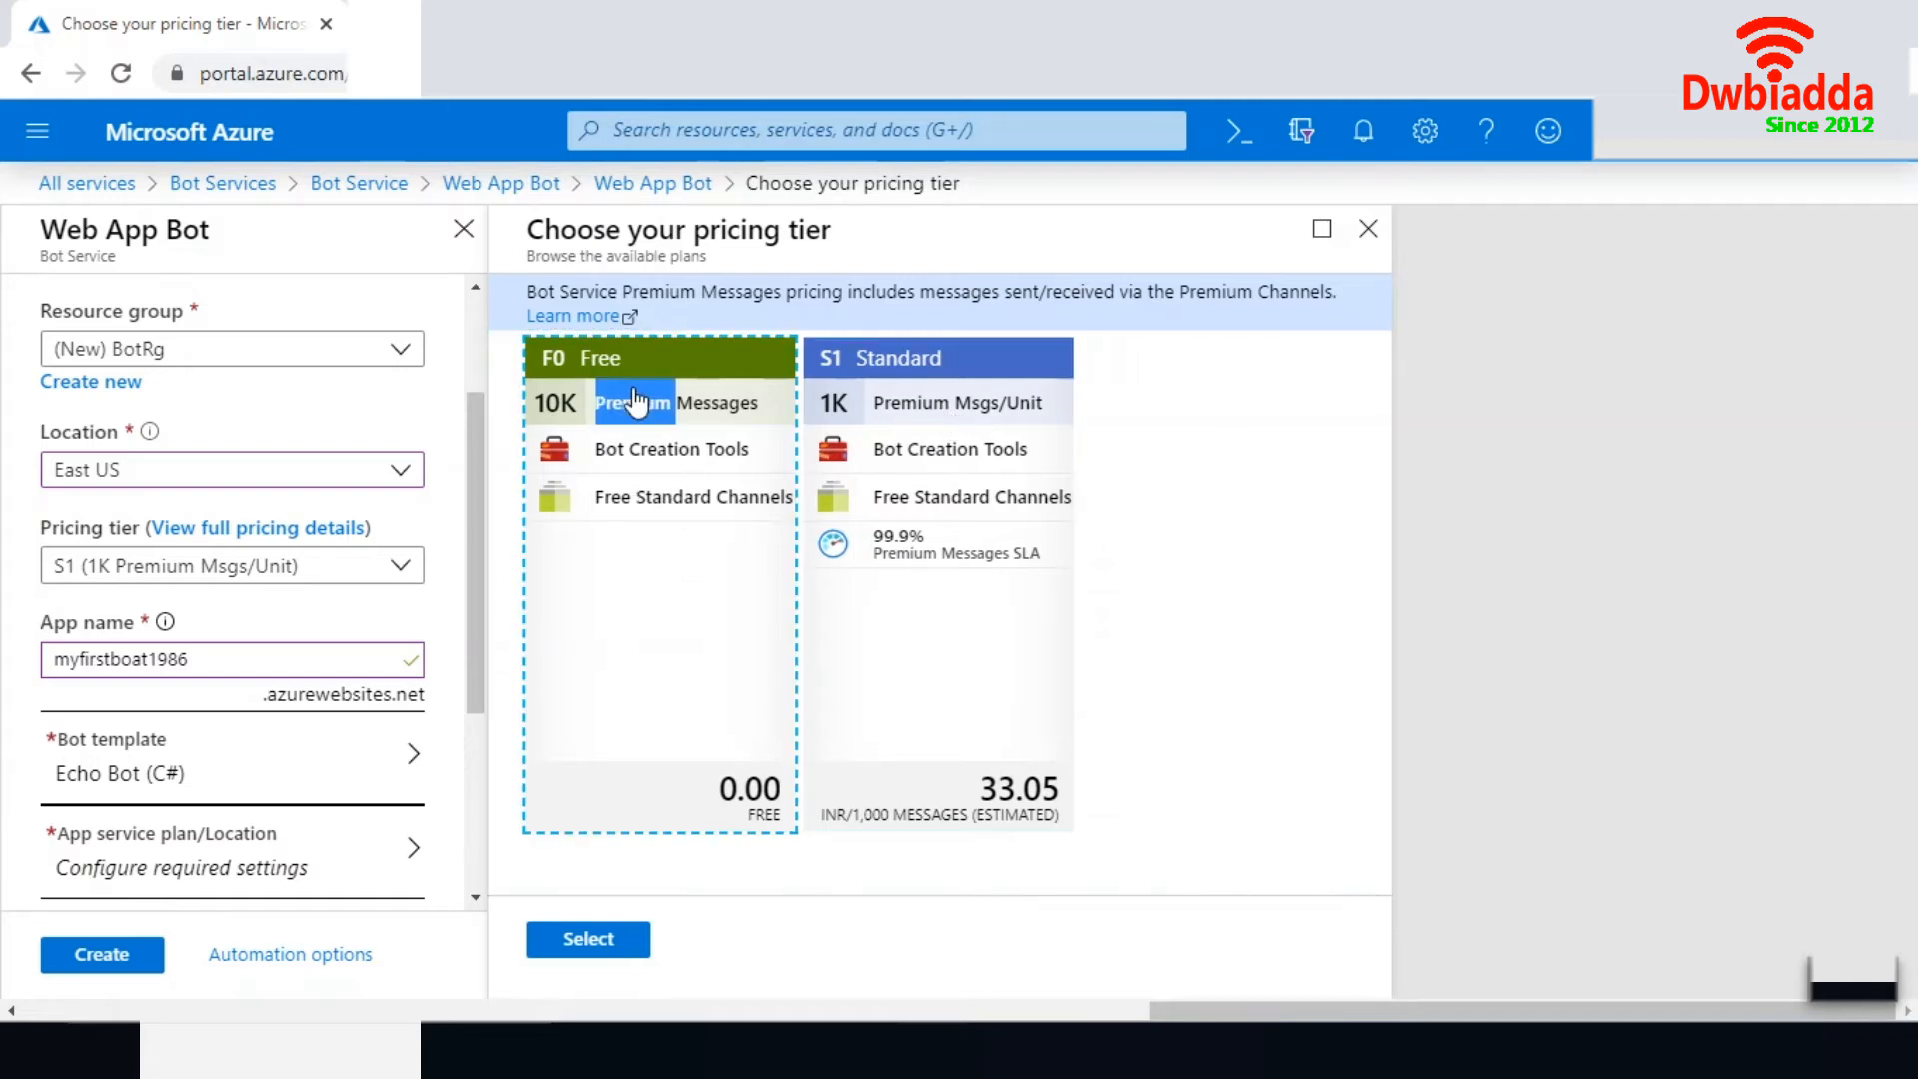
pyautogui.click(612, 939)
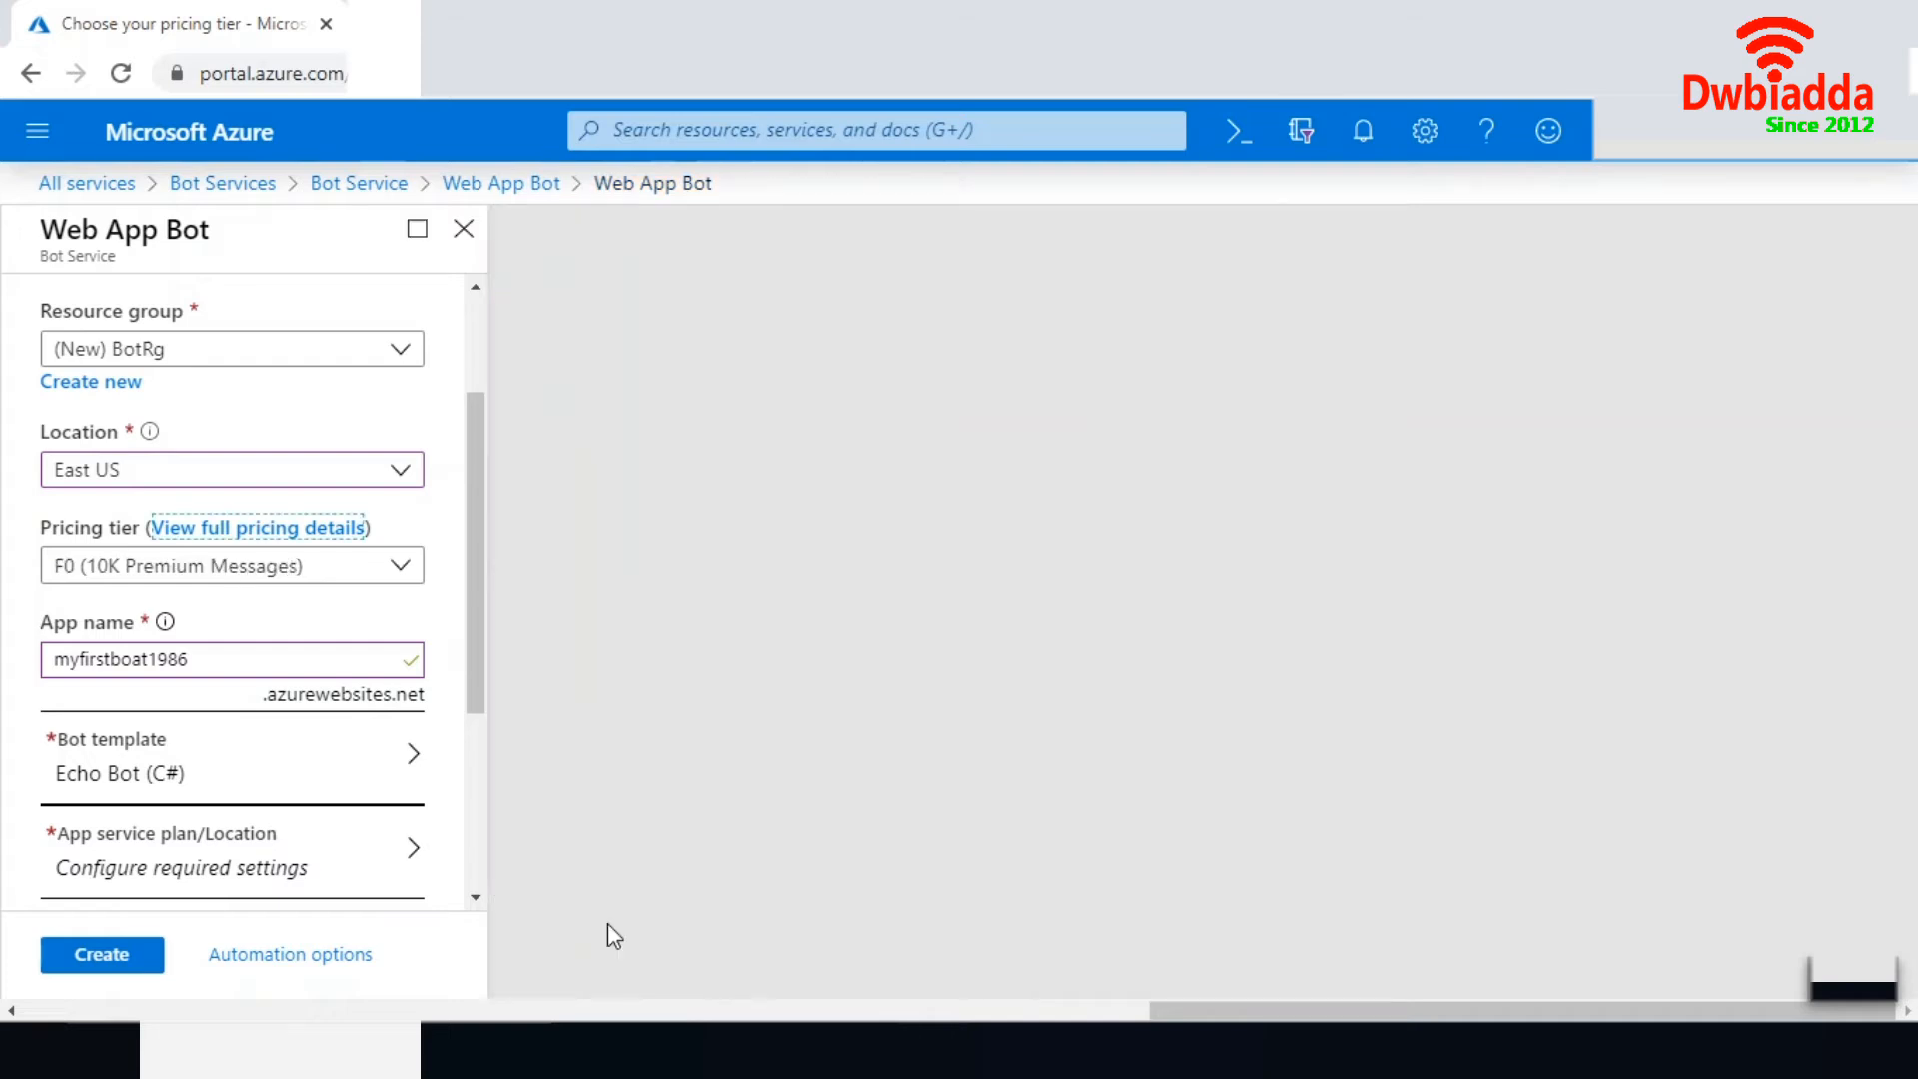
# - Compare the C# and Node.js bot templates and choose the C# Echo Bot
pyautogui.moveTo(466, 569); pyautogui.dragTo(472, 626)
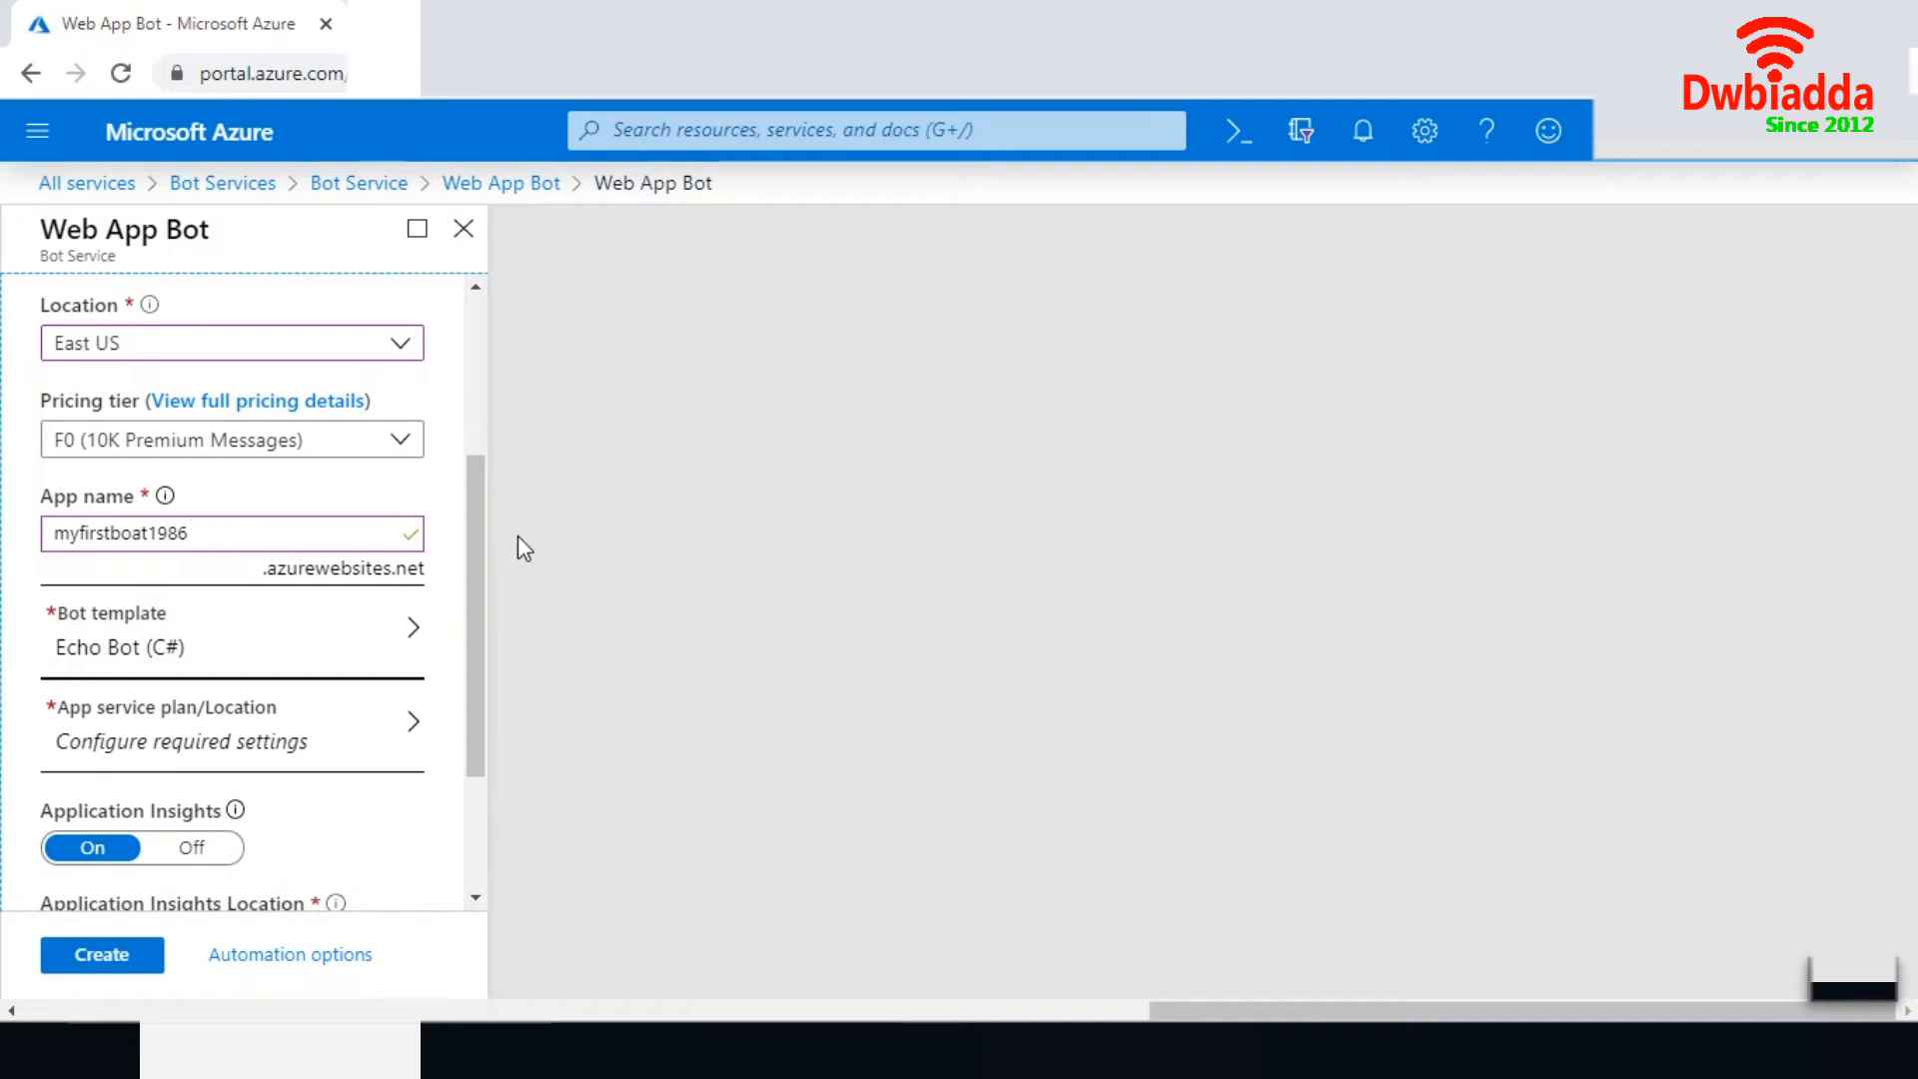
pyautogui.click(364, 650)
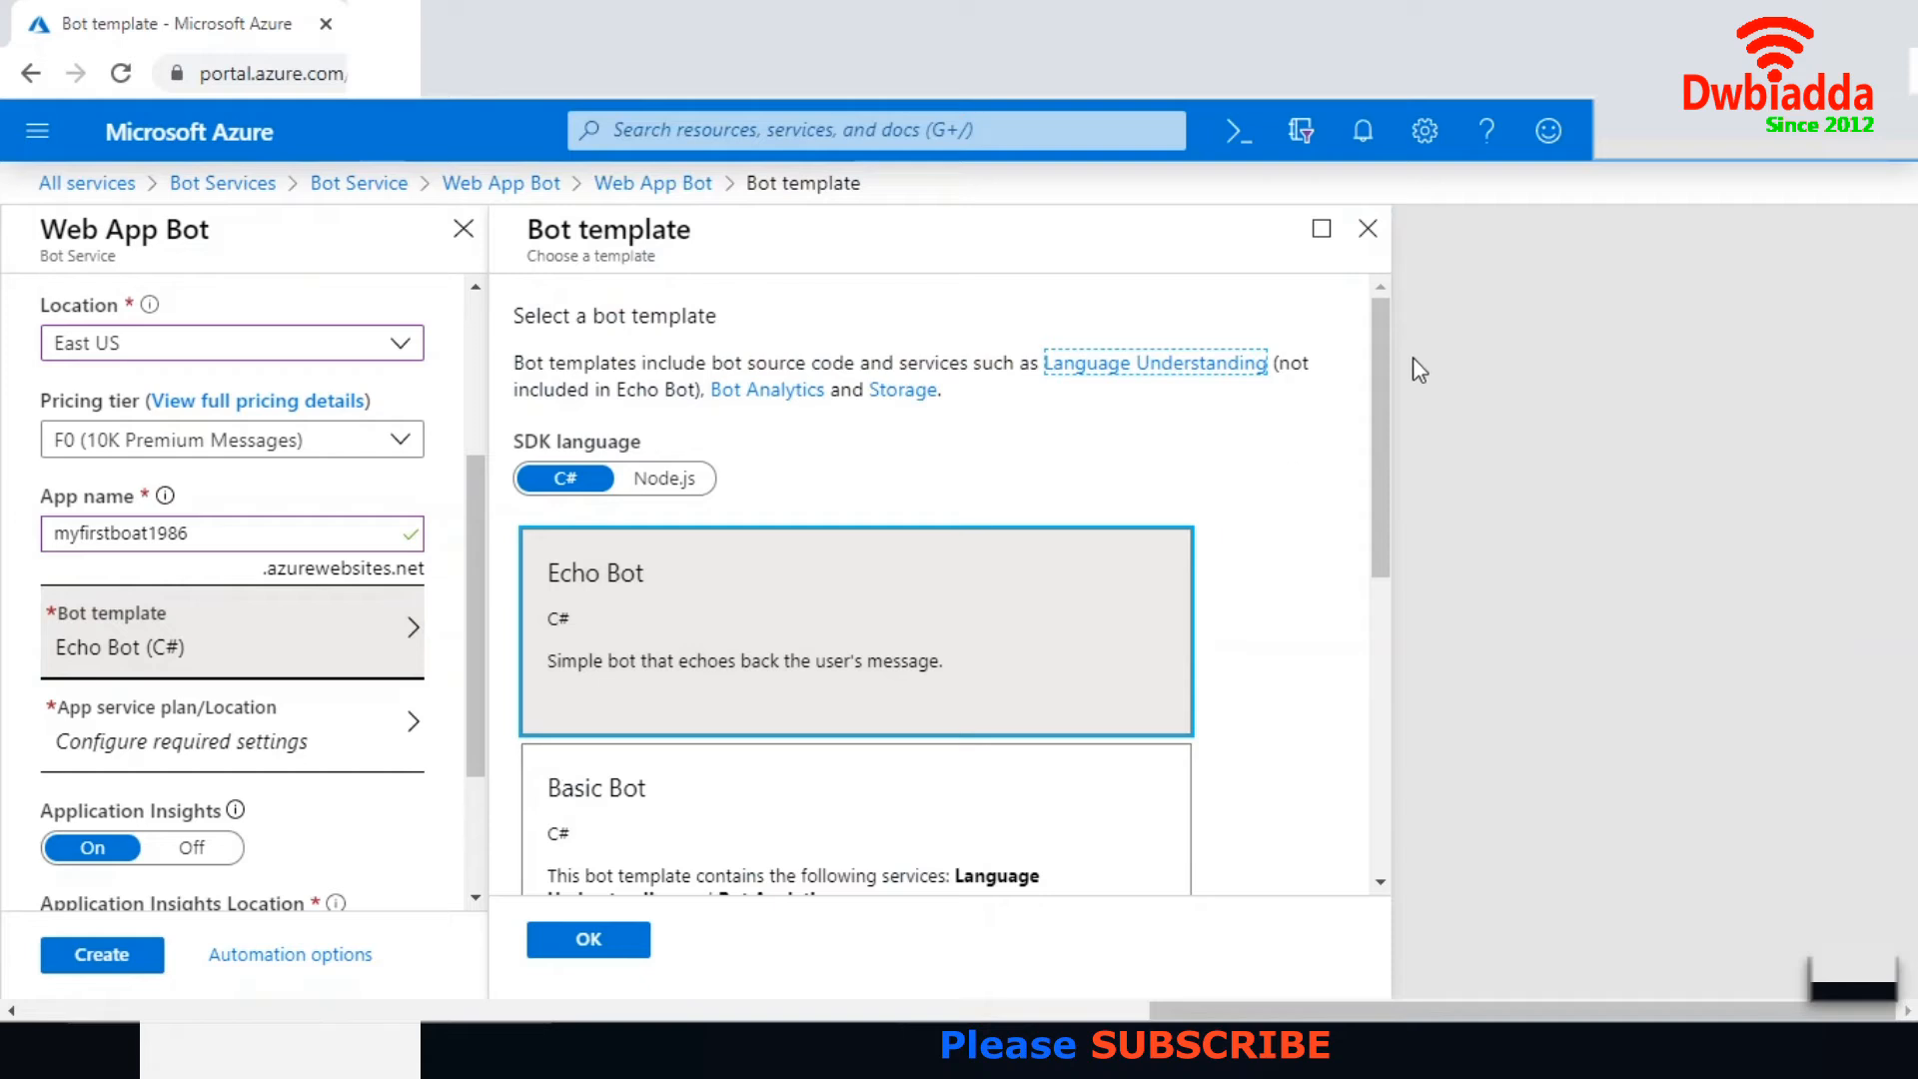
pyautogui.moveTo(1382, 350)
pyautogui.mouseDown()
pyautogui.moveTo(1399, 488)
pyautogui.moveTo(1398, 356)
pyautogui.mouseUp()
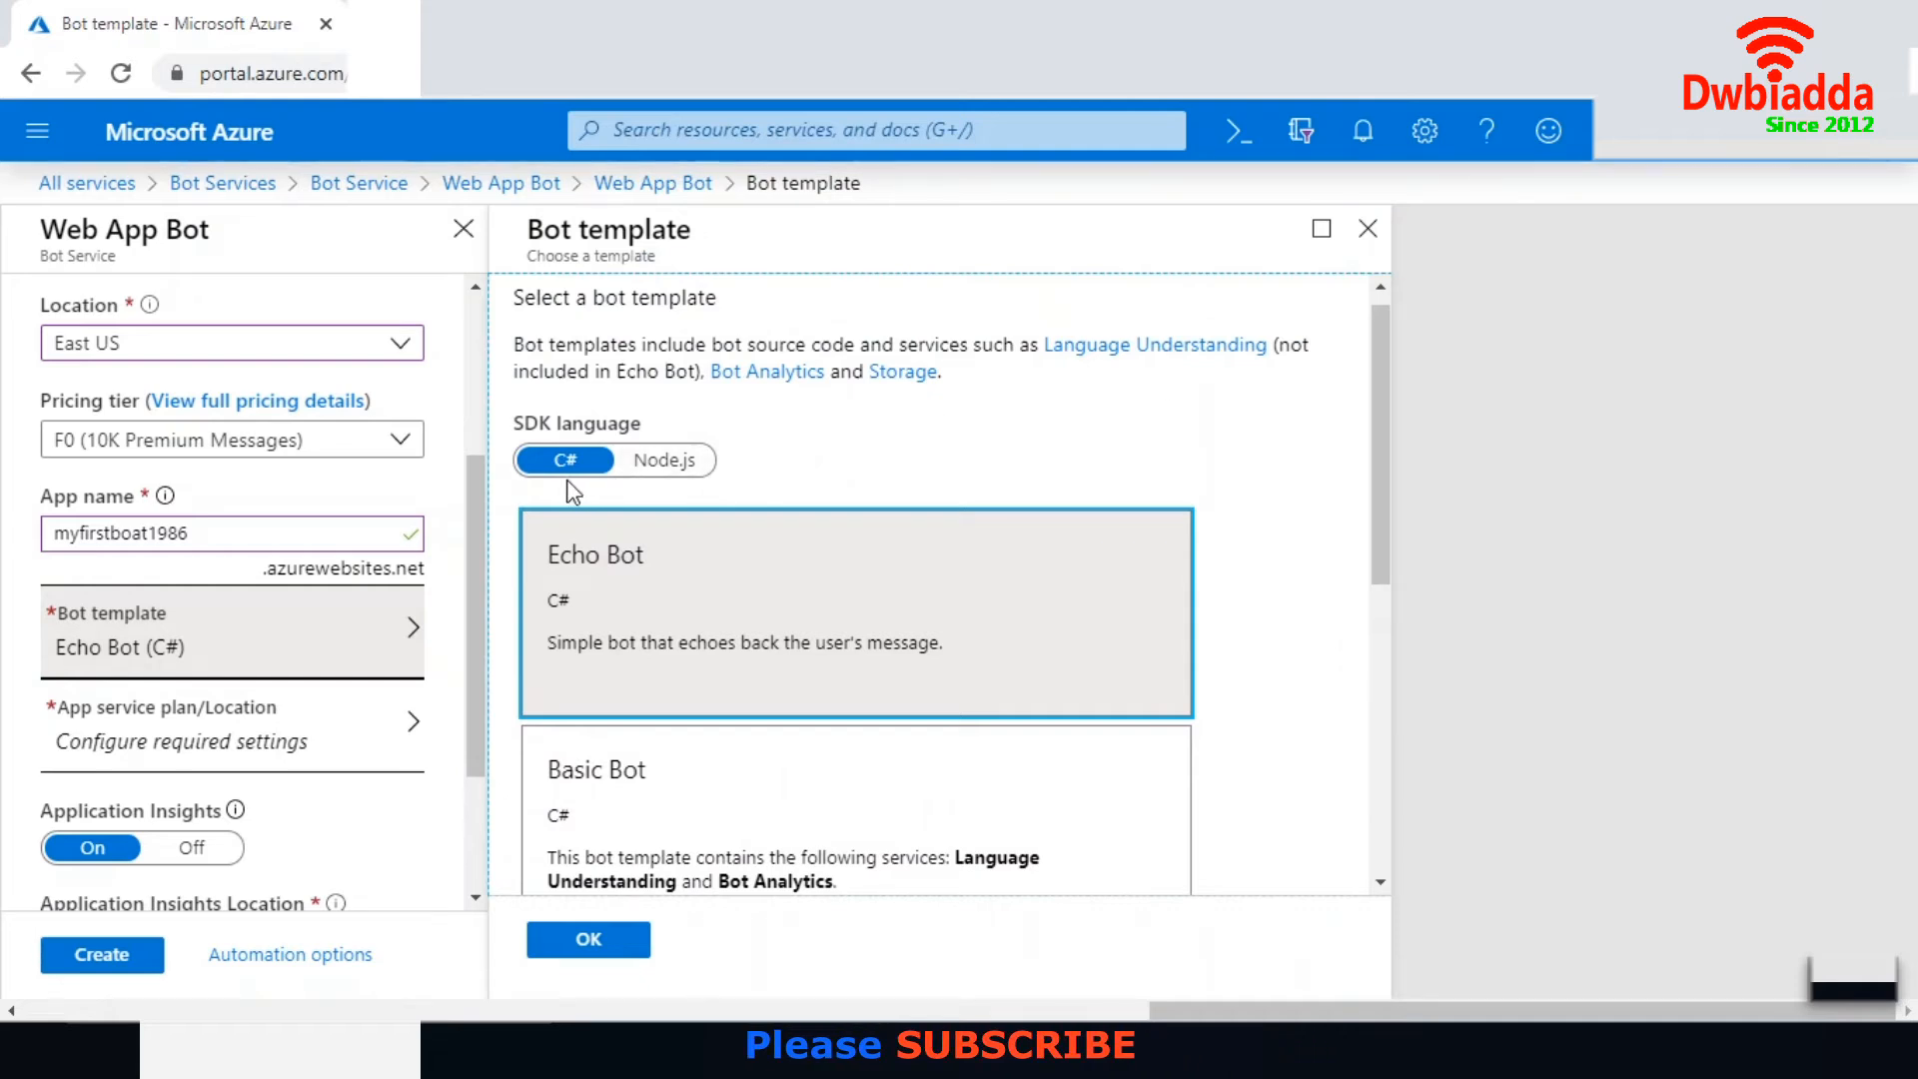
pyautogui.click(684, 475)
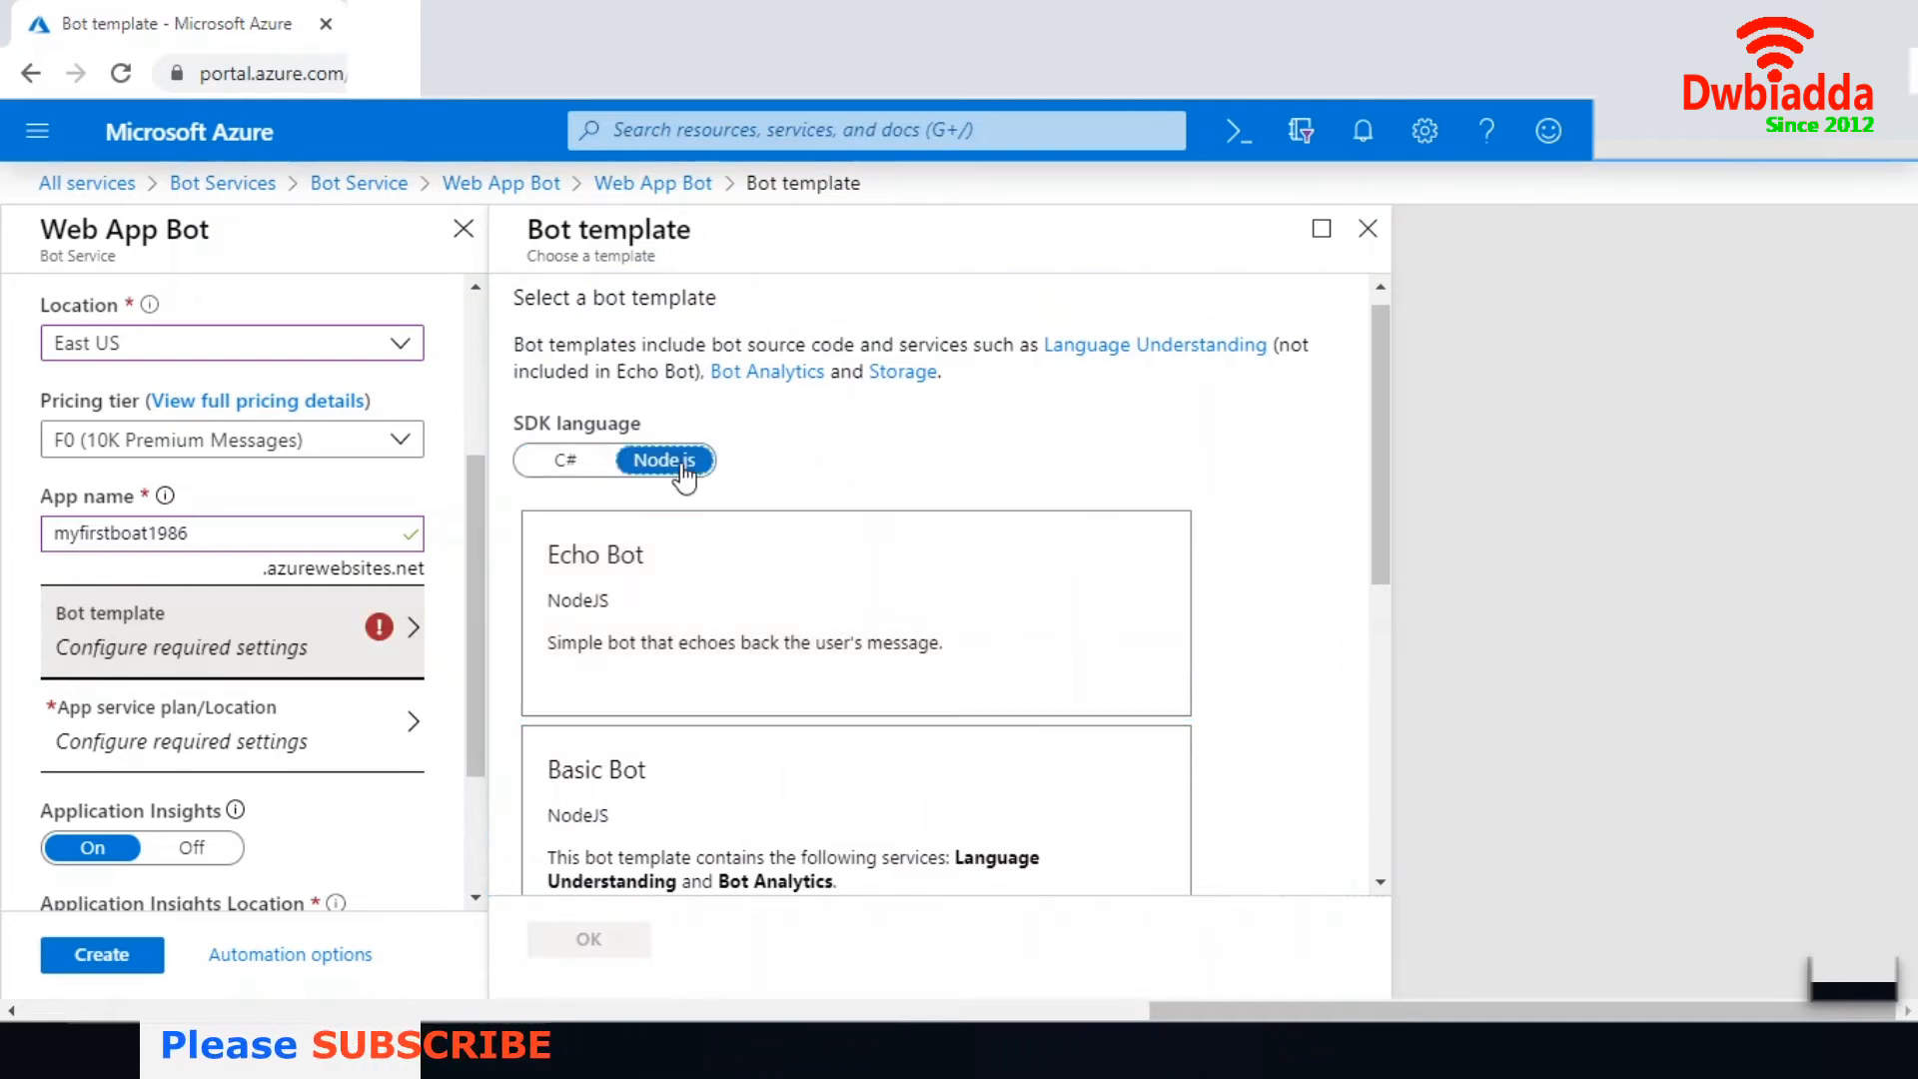
pyautogui.click(565, 467)
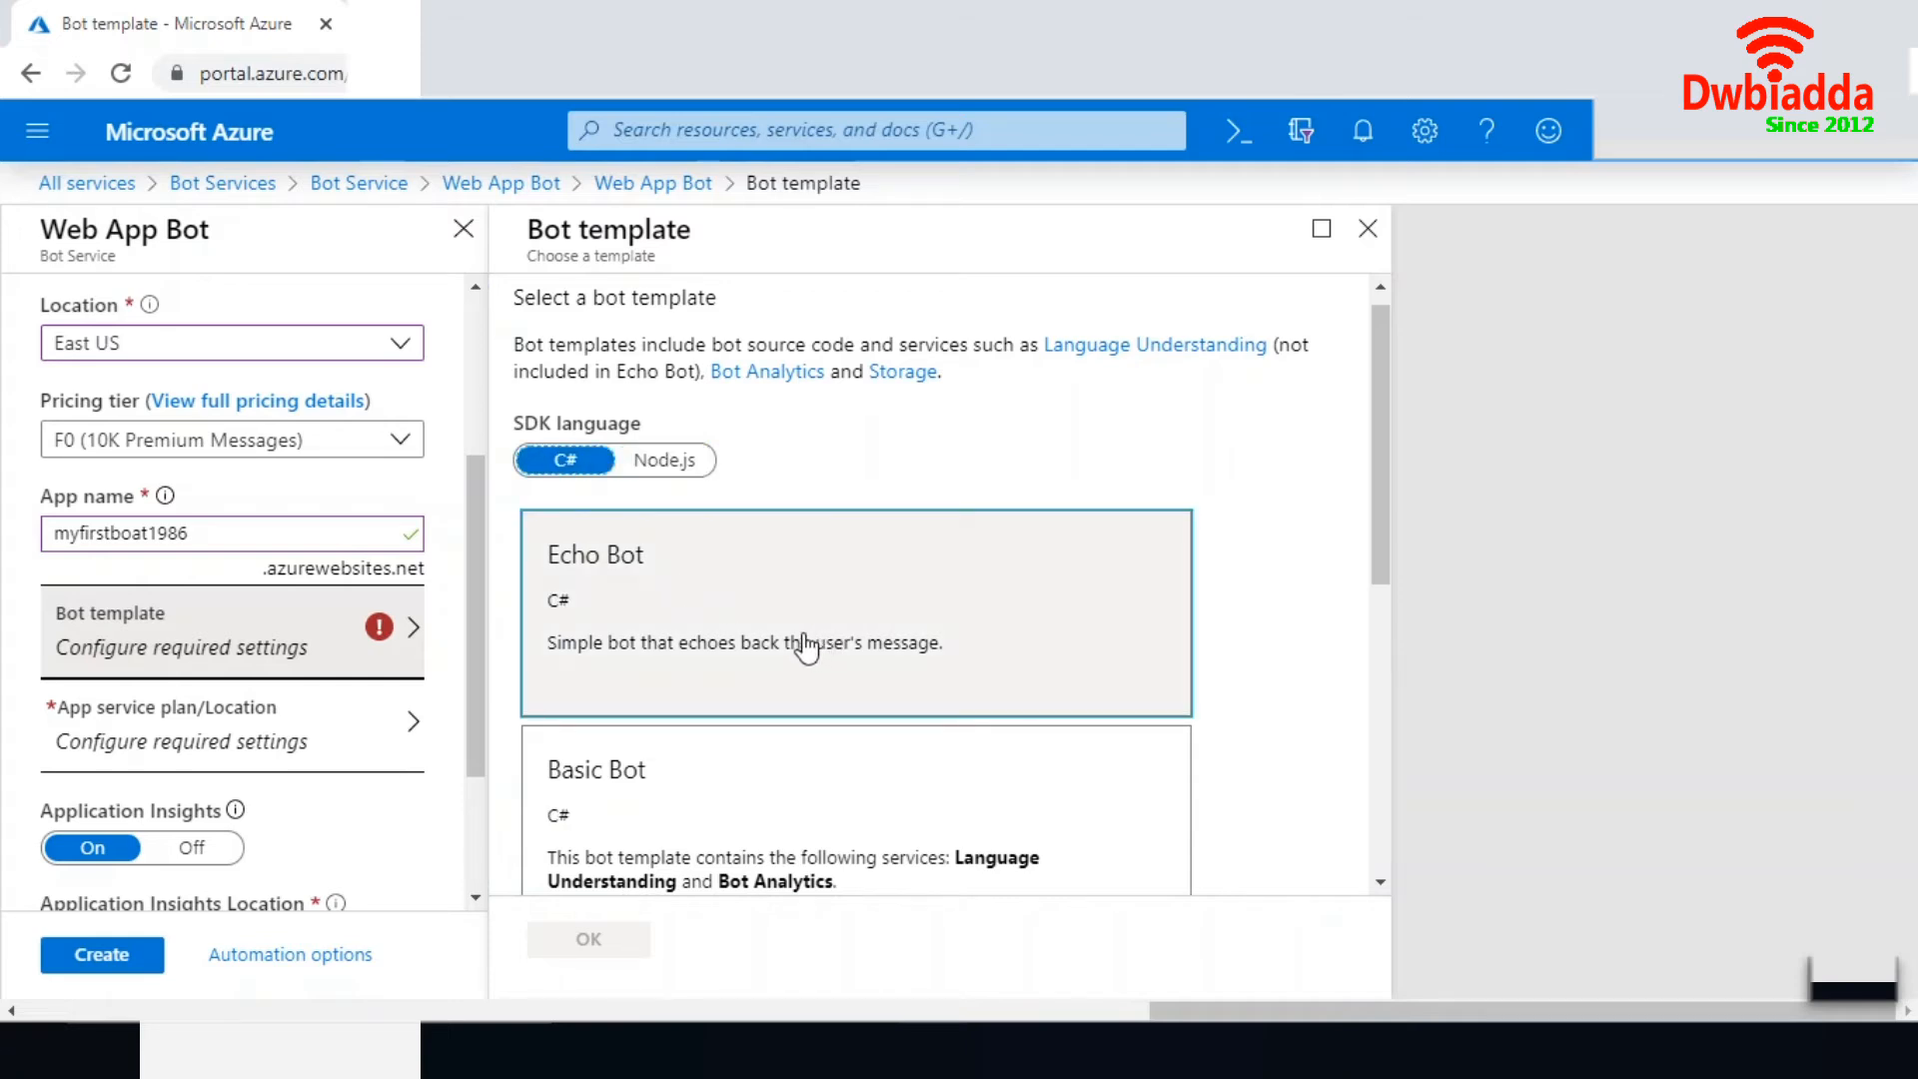
pyautogui.moveTo(1381, 440); pyautogui.dragTo(1393, 519)
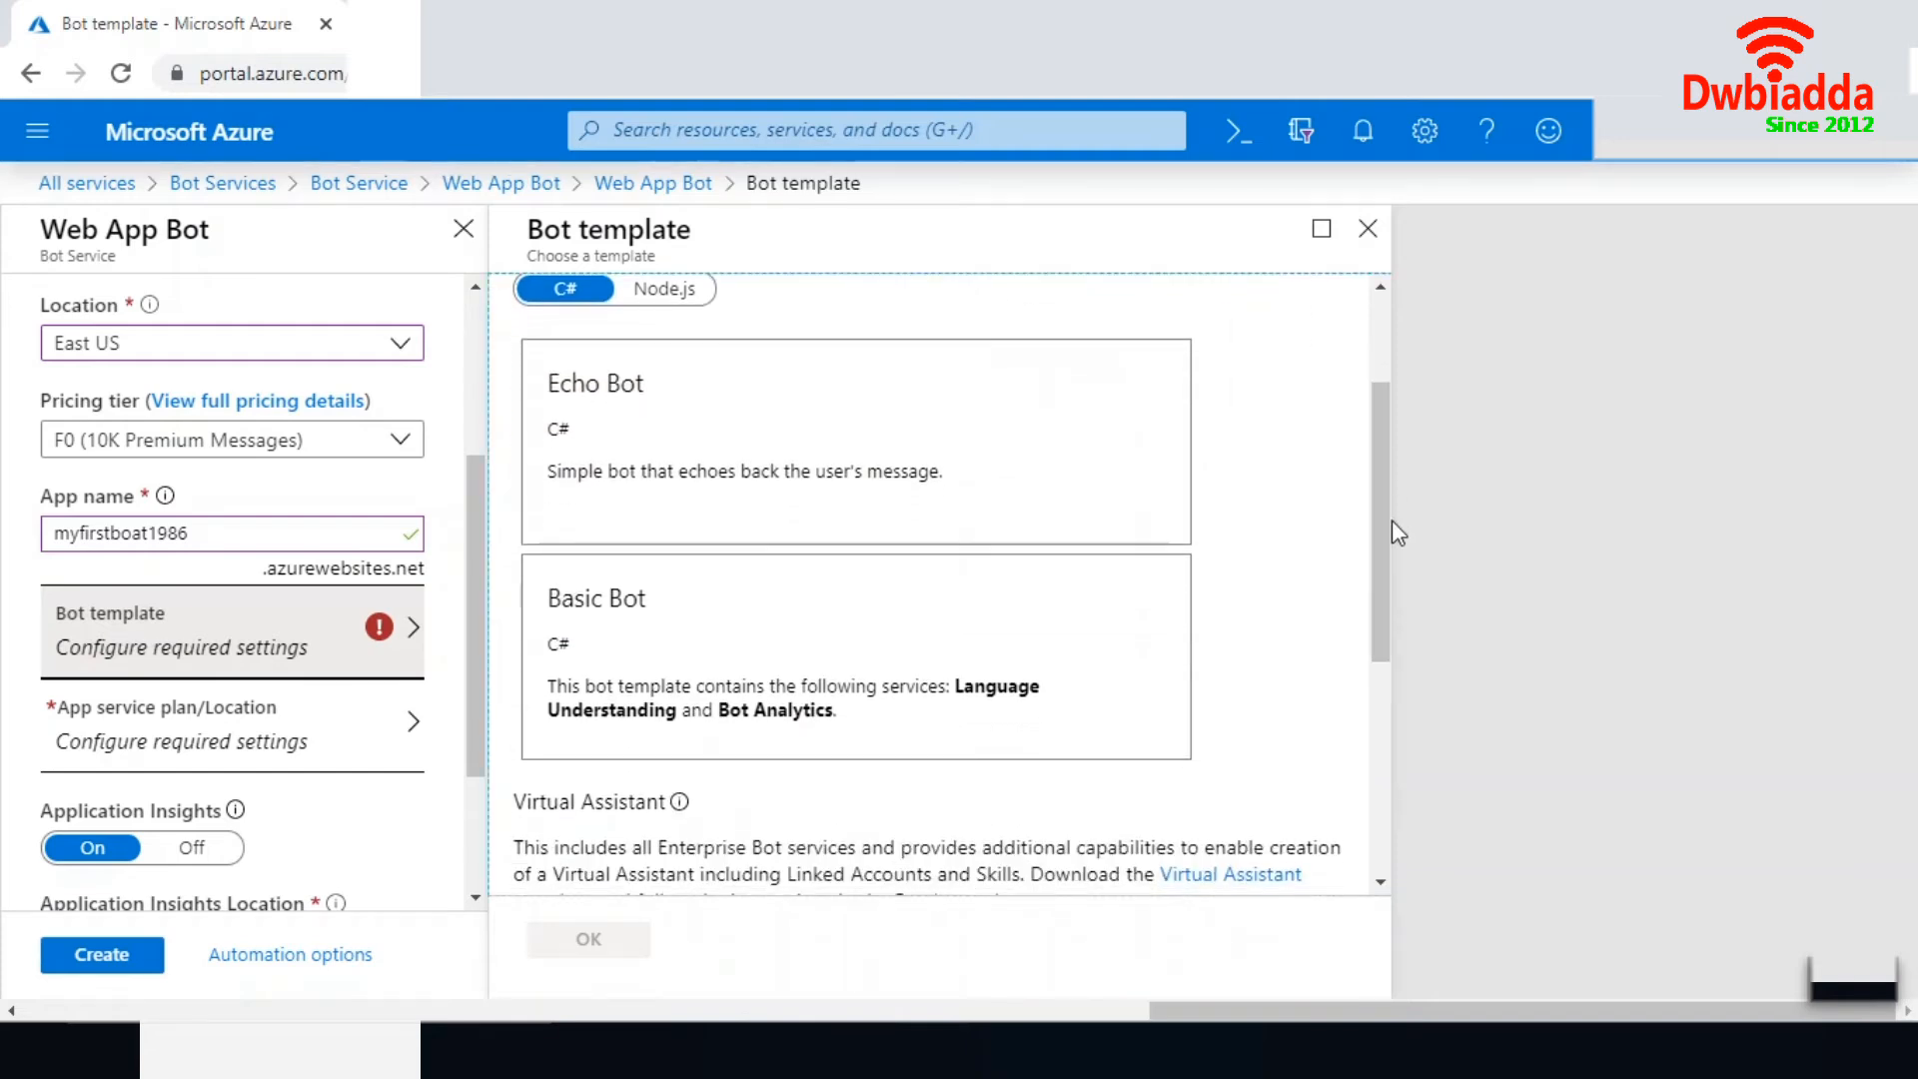
pyautogui.click(685, 479)
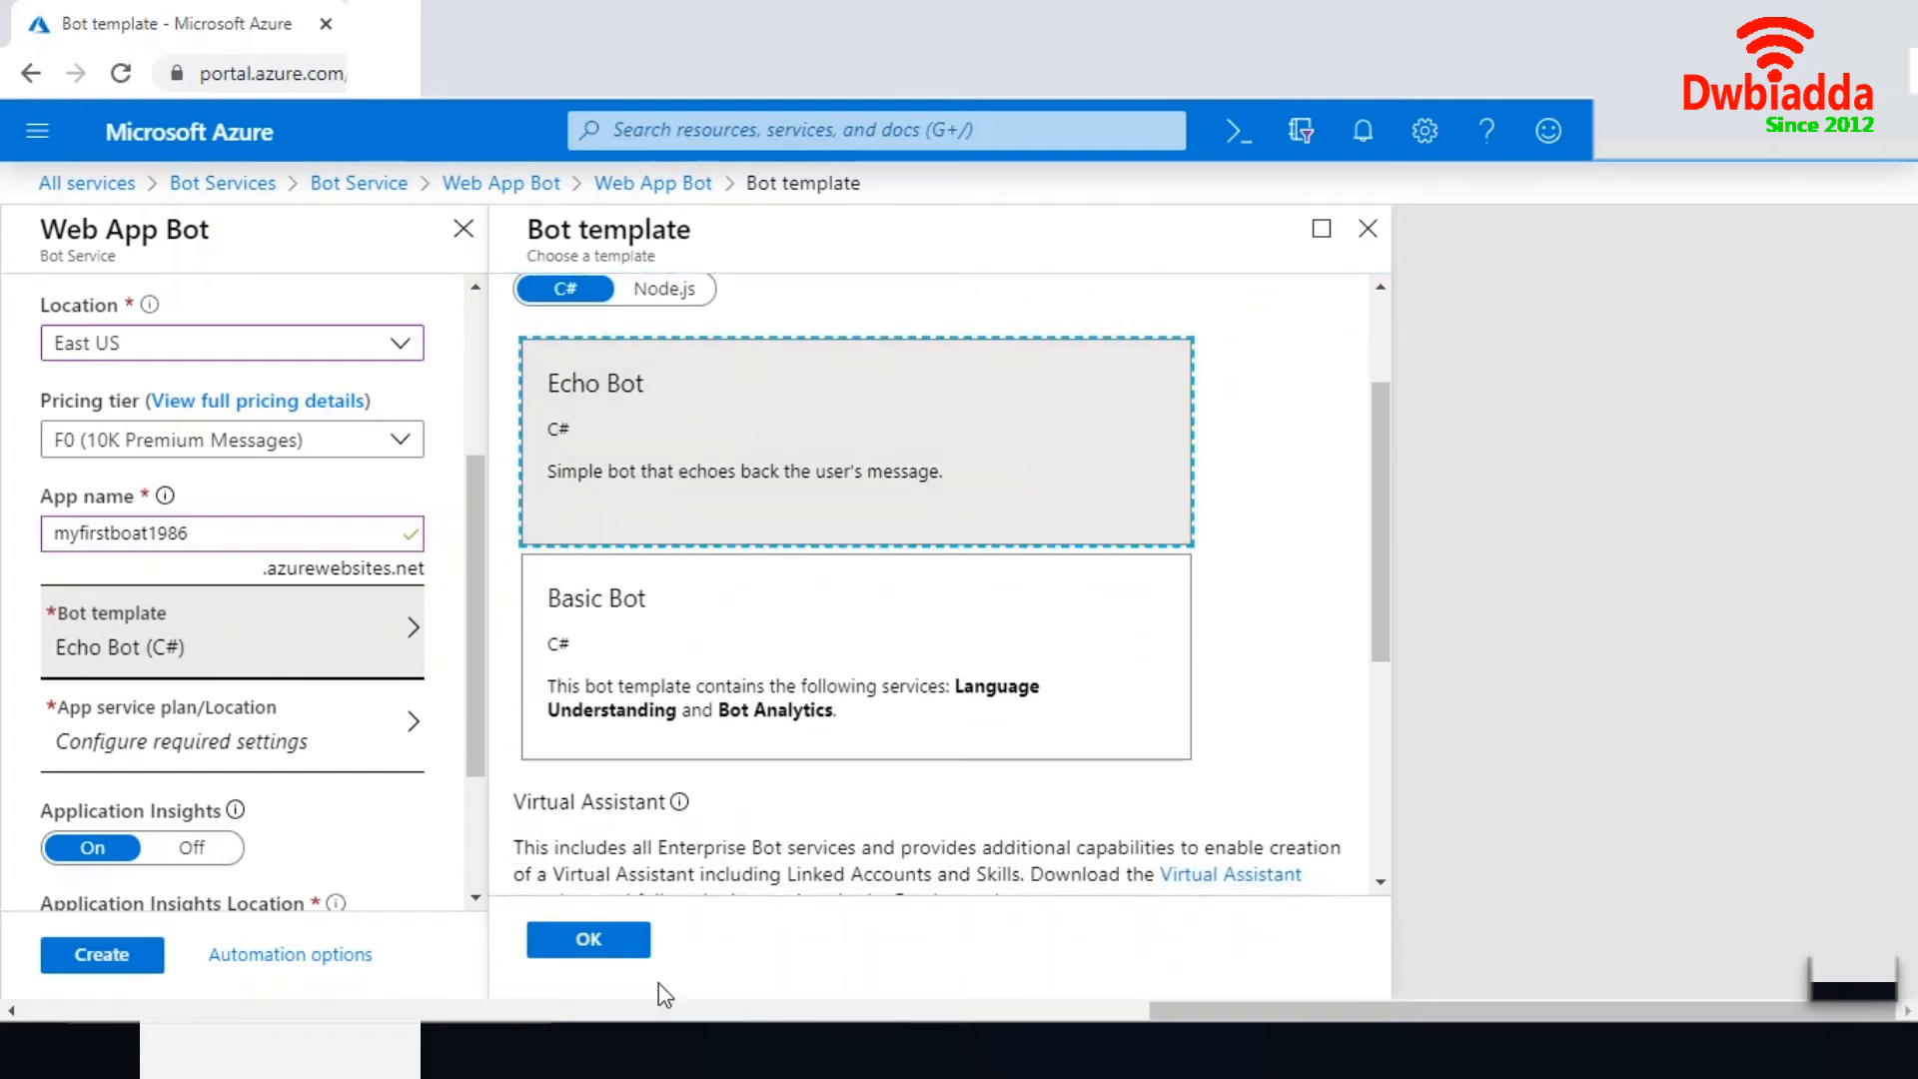
pyautogui.click(617, 946)
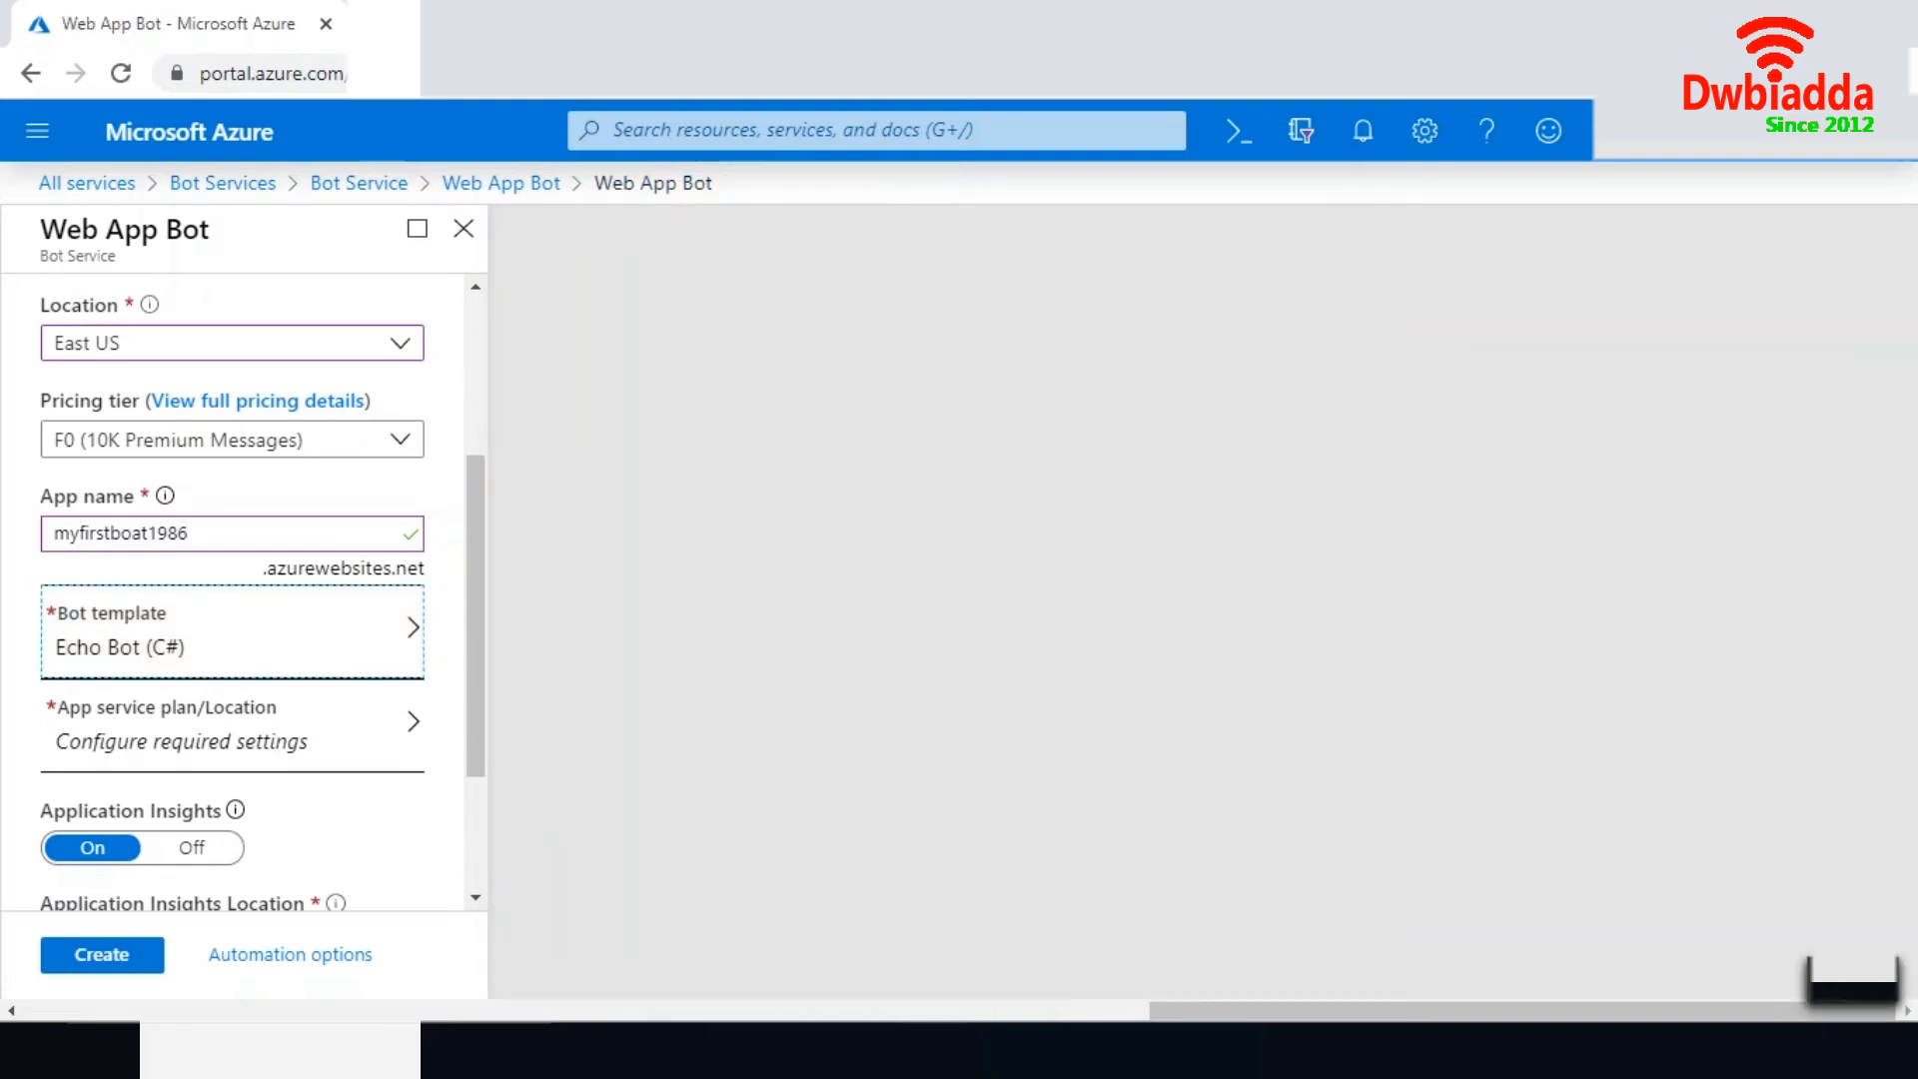
# - Create a new app service plan named myfirstboat1986 located in East US for the bot
pyautogui.click(199, 749)
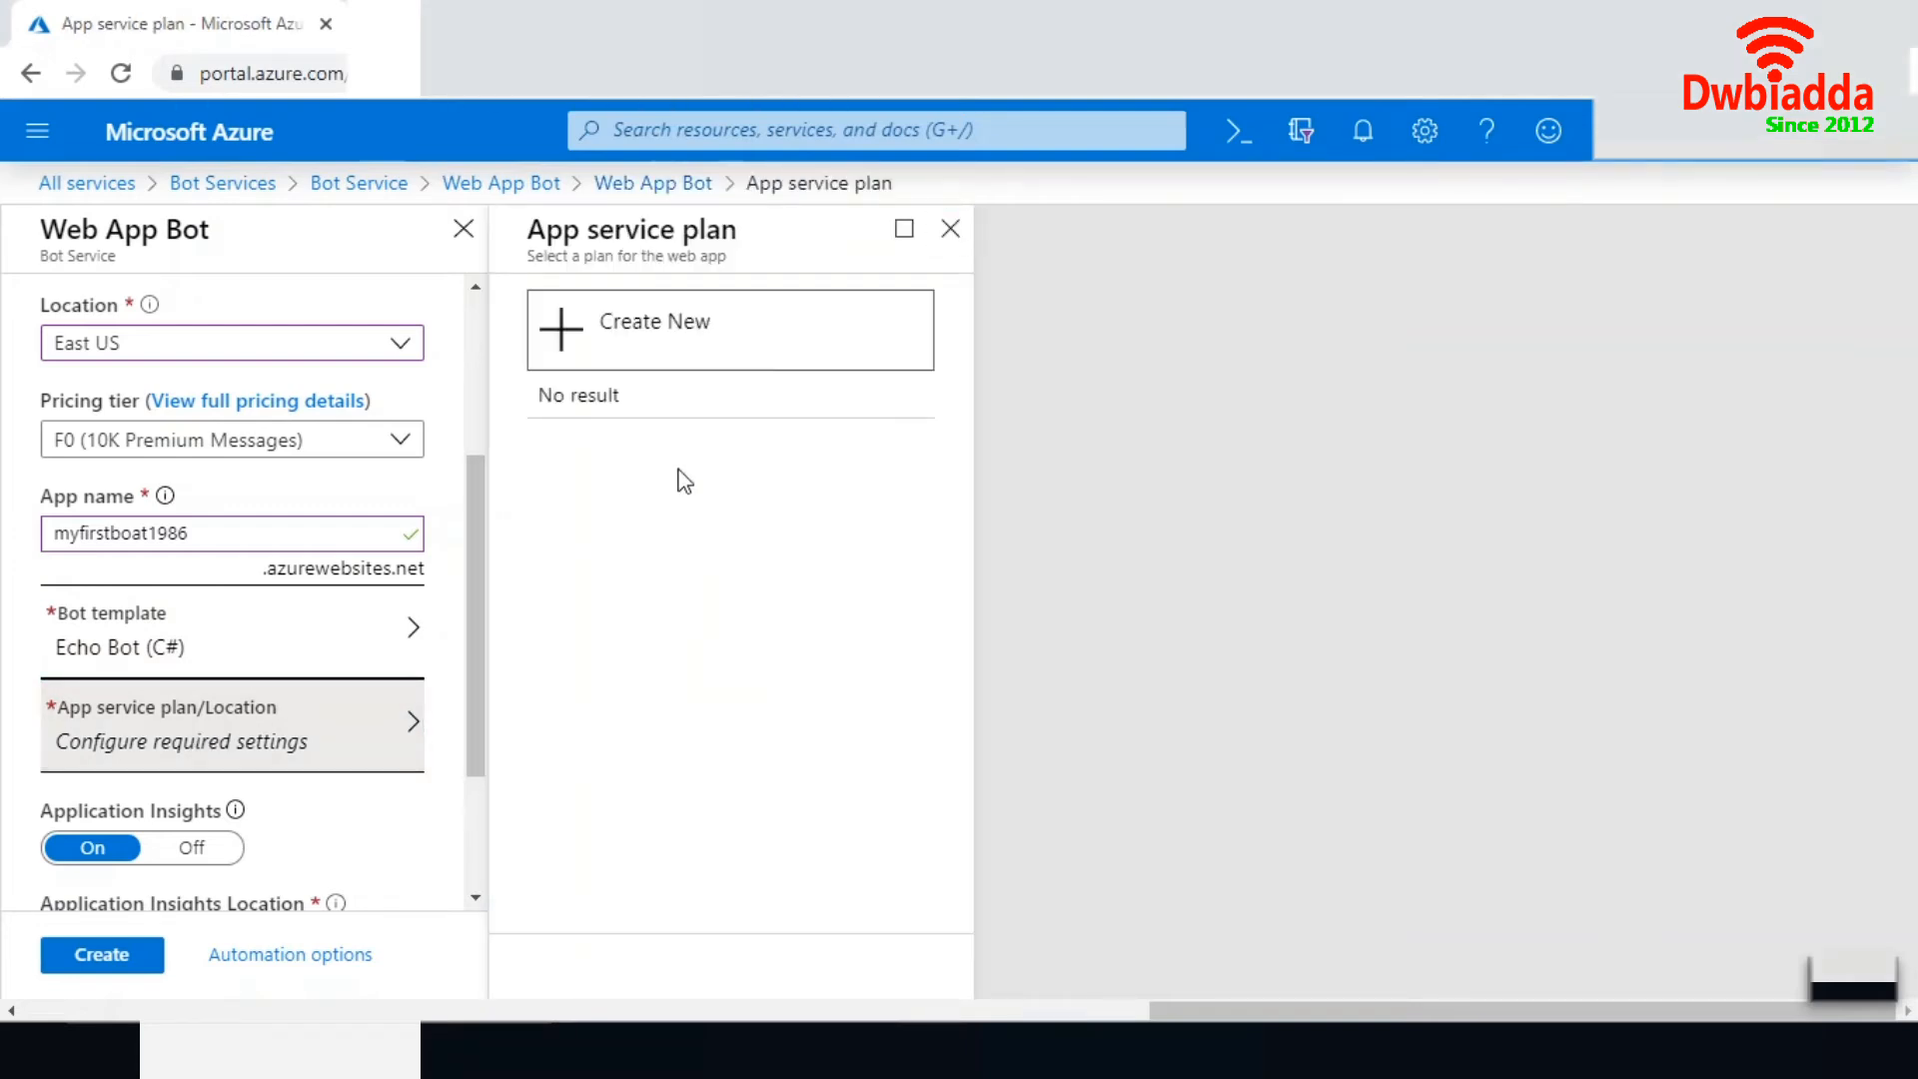
pyautogui.click(620, 350)
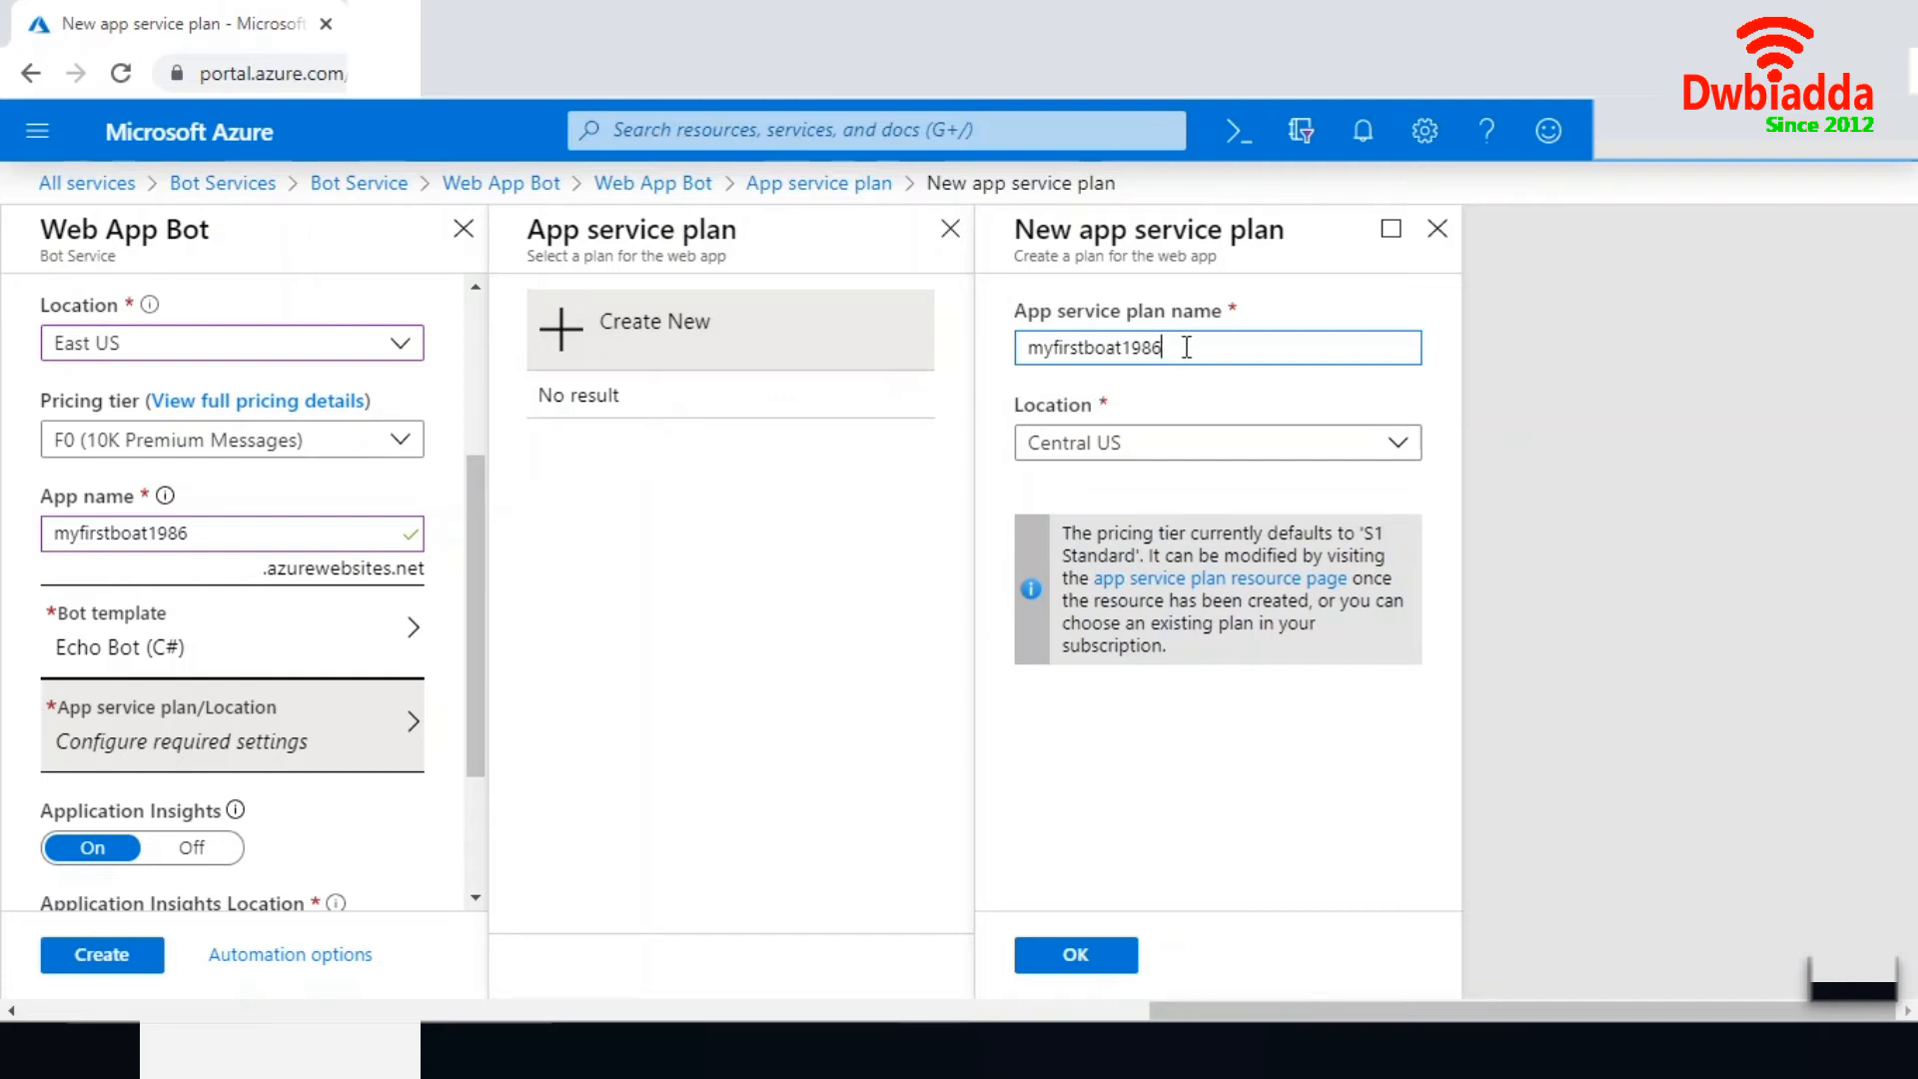
pyautogui.click(1398, 460)
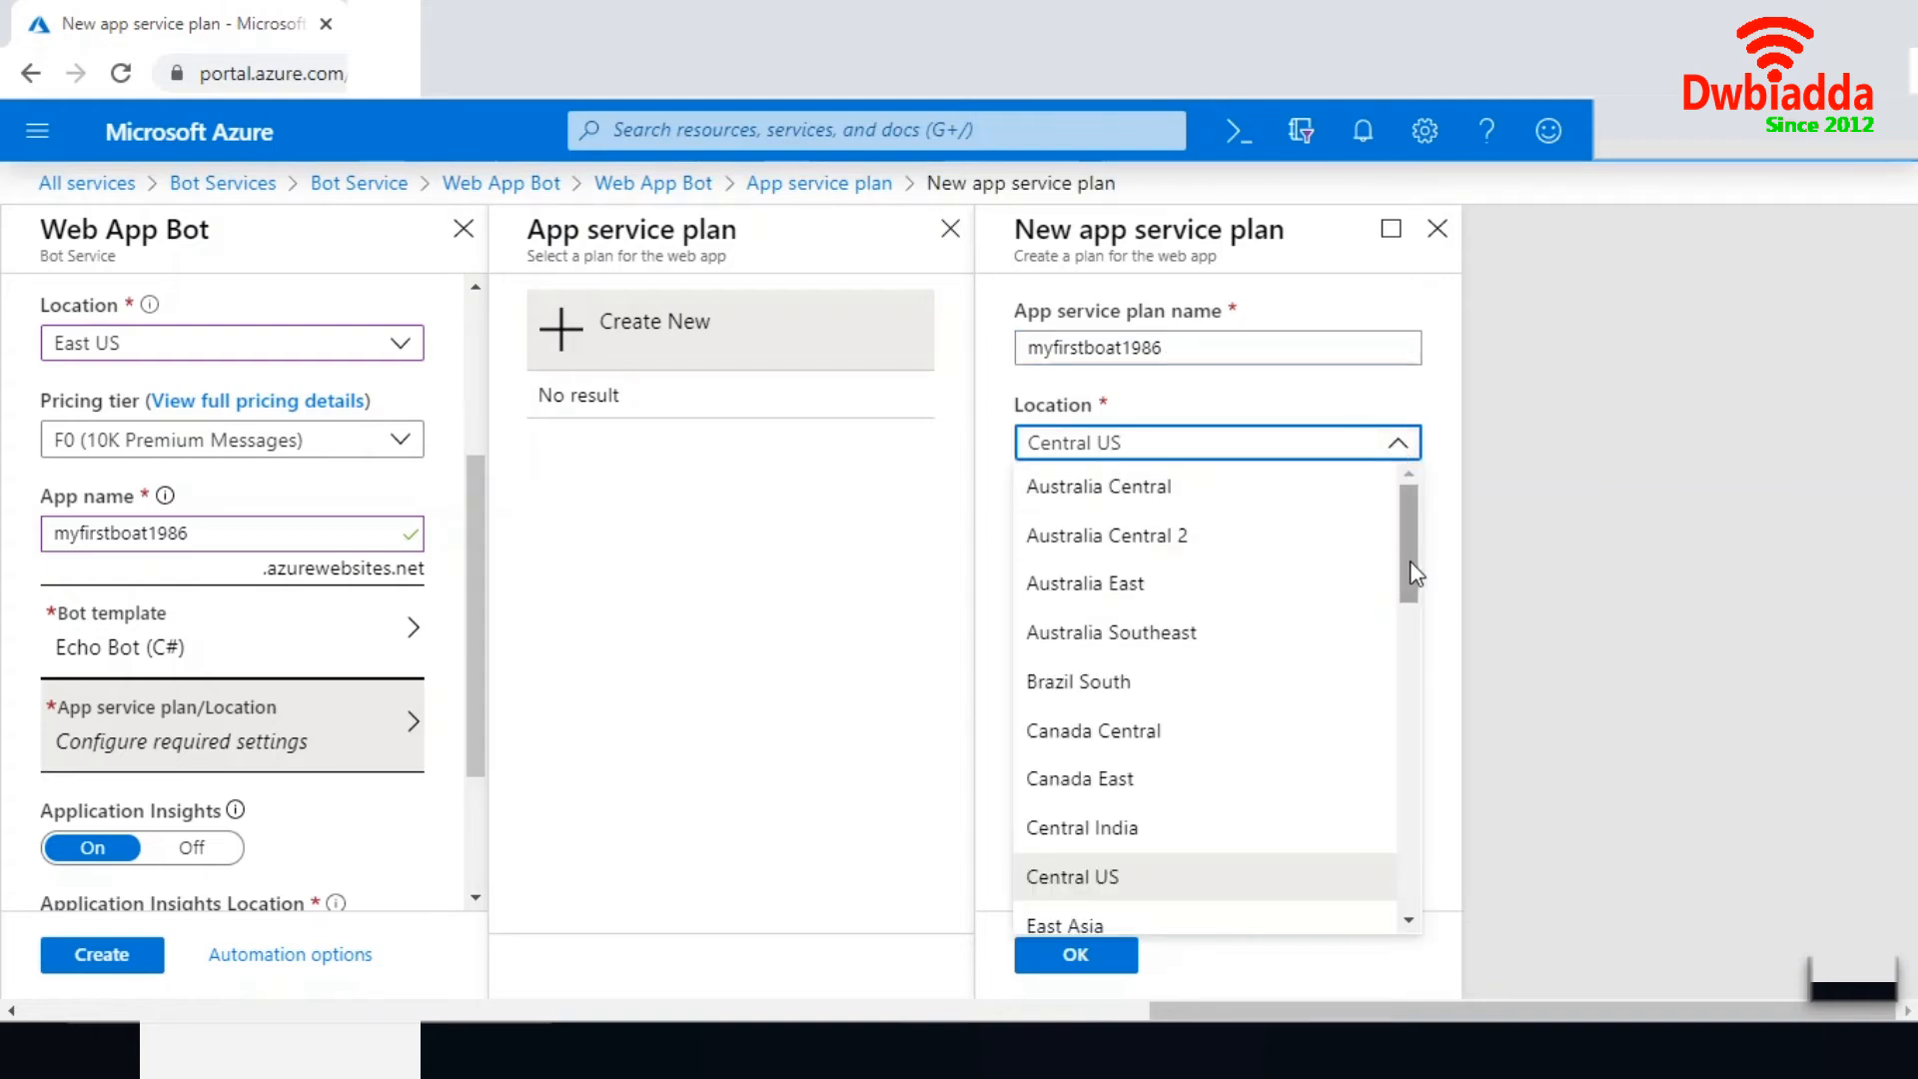
pyautogui.moveTo(1409, 567); pyautogui.dragTo(1417, 596)
pyautogui.scroll(-2, 1299, 649)
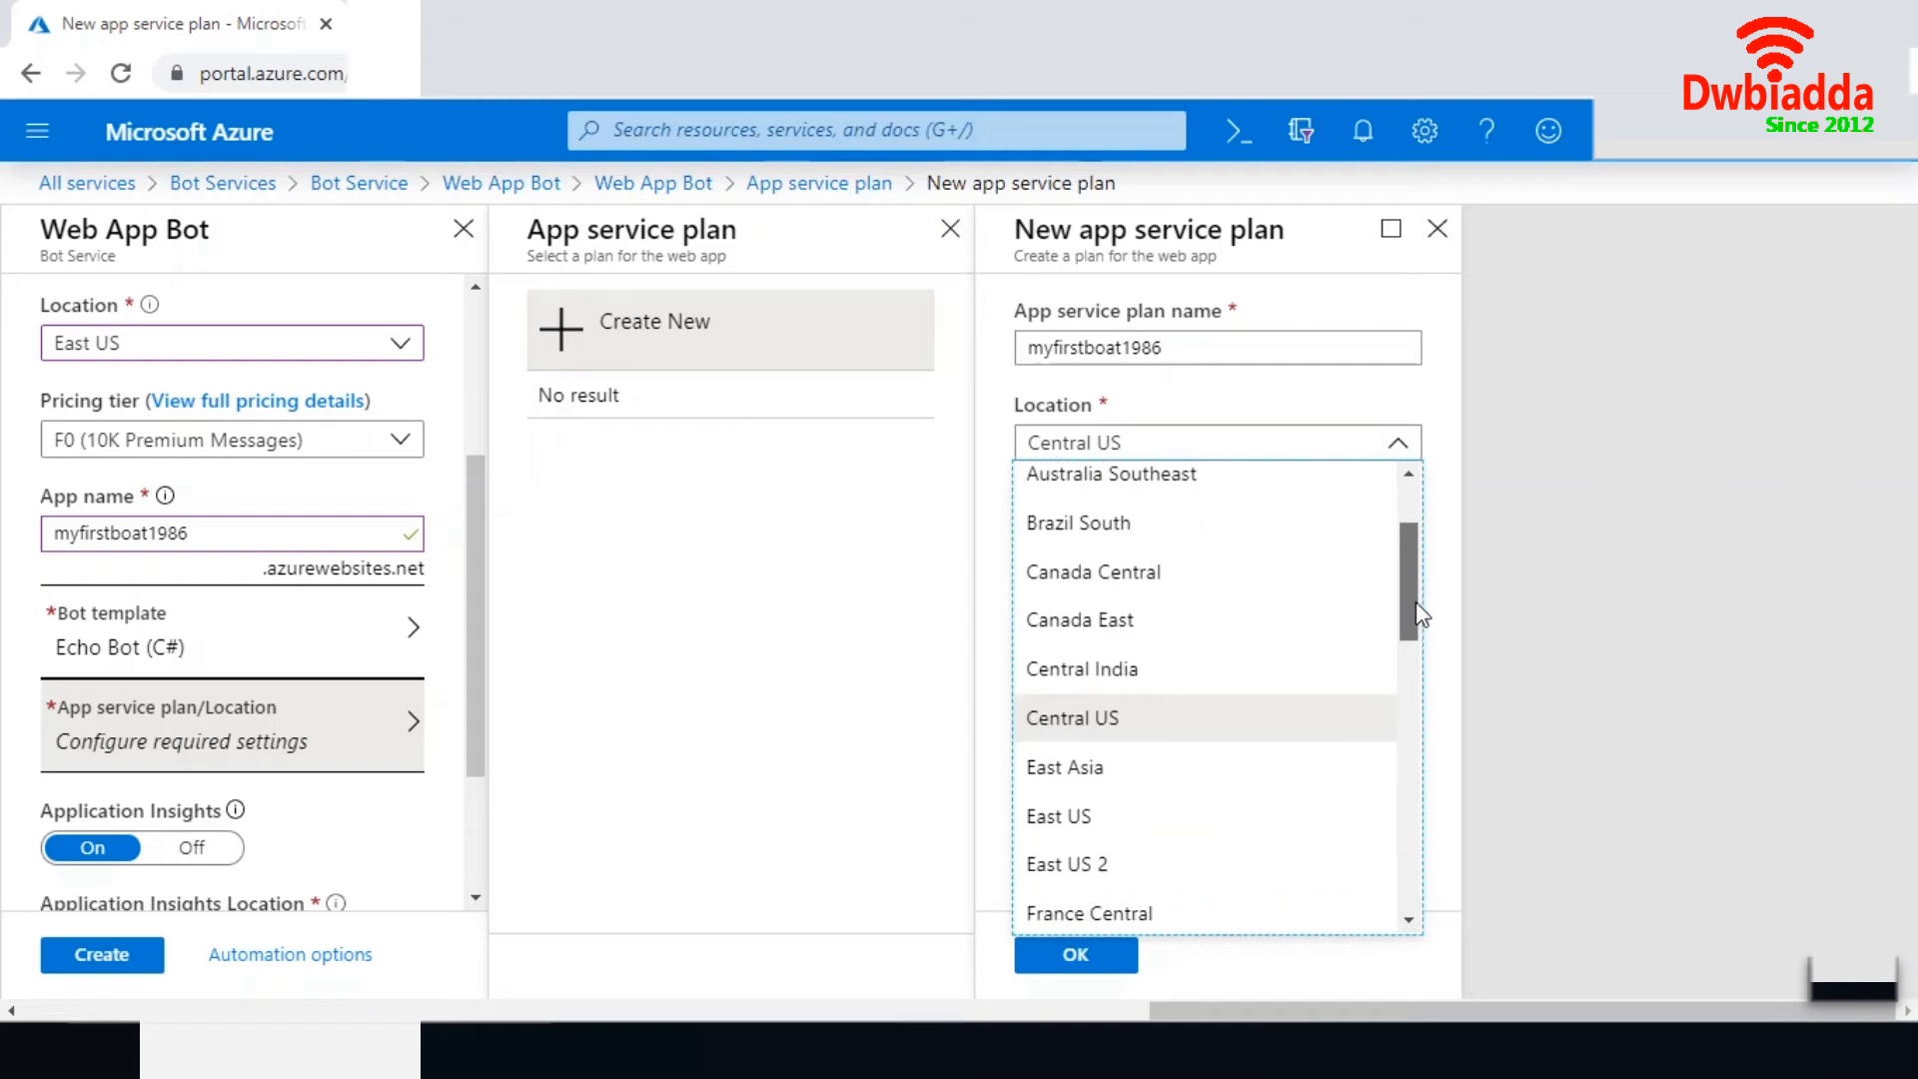
pyautogui.click(1122, 801)
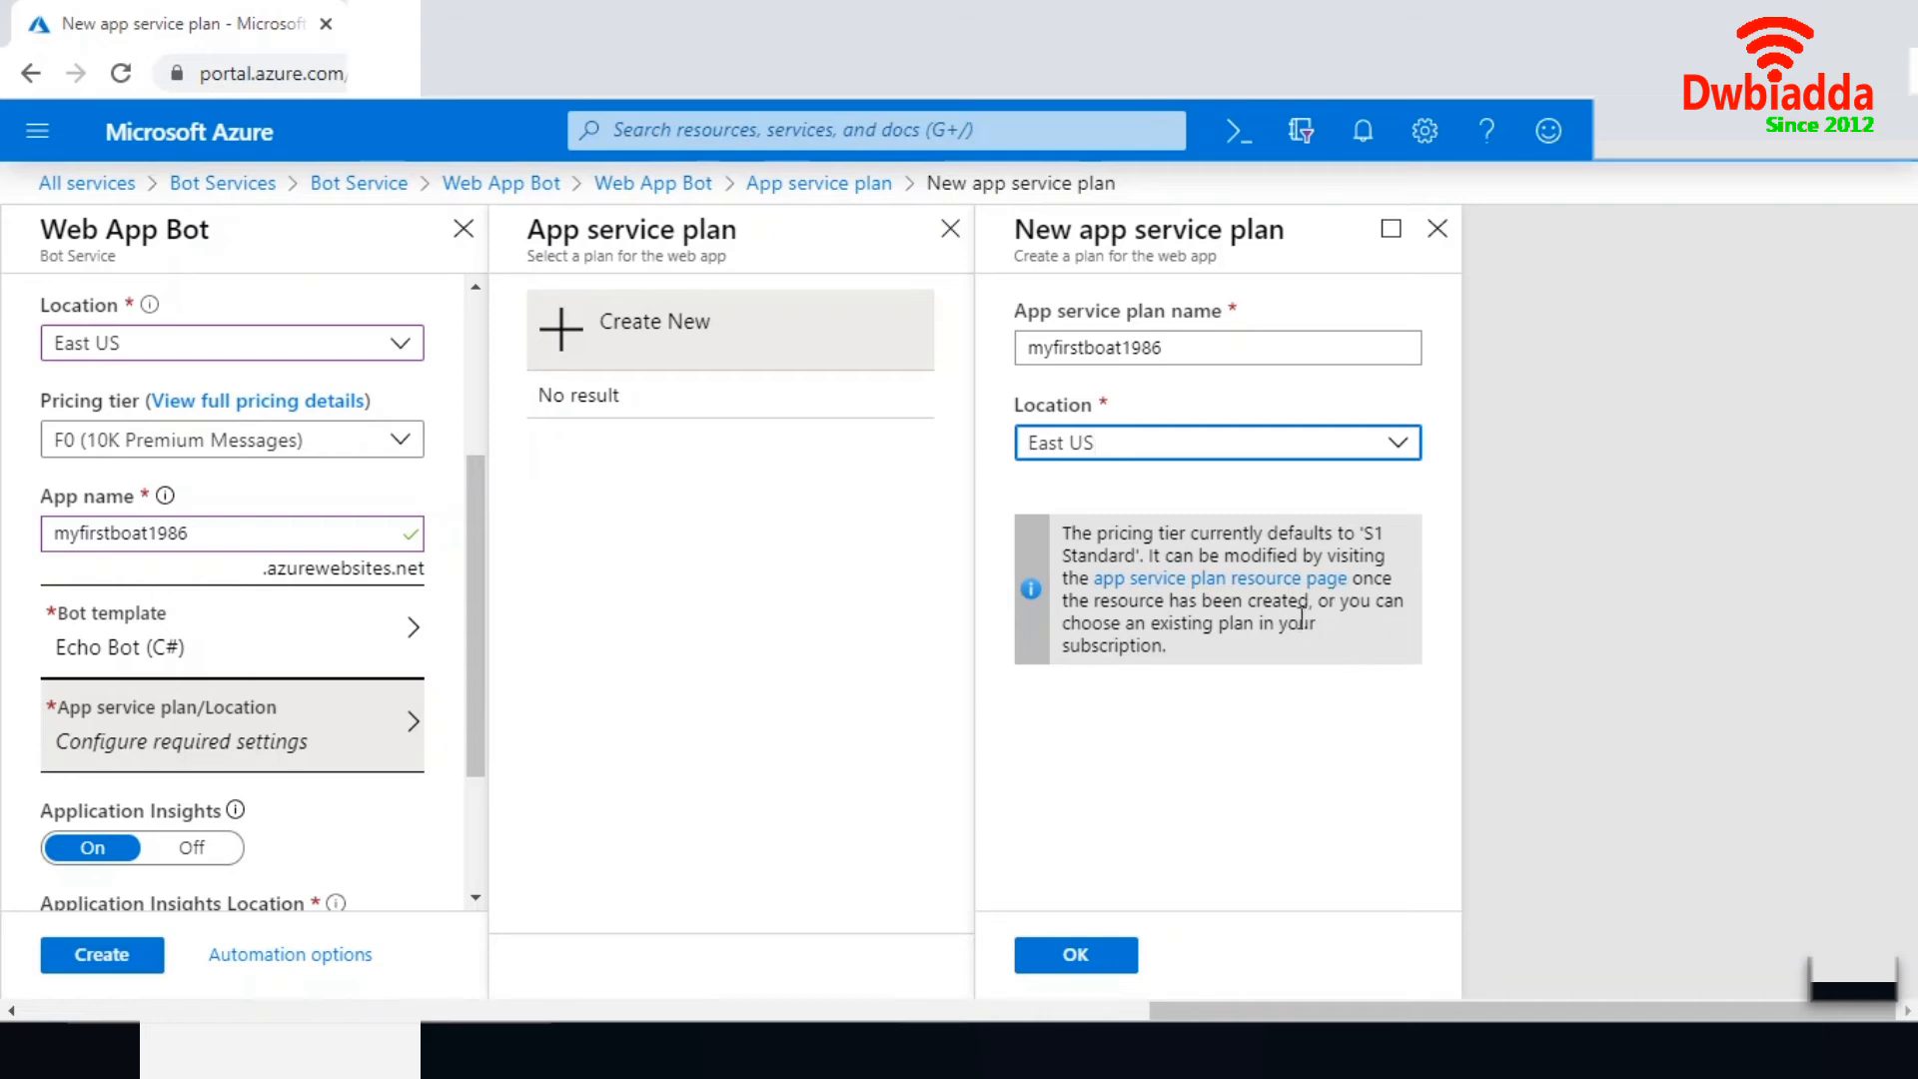
pyautogui.click(1101, 958)
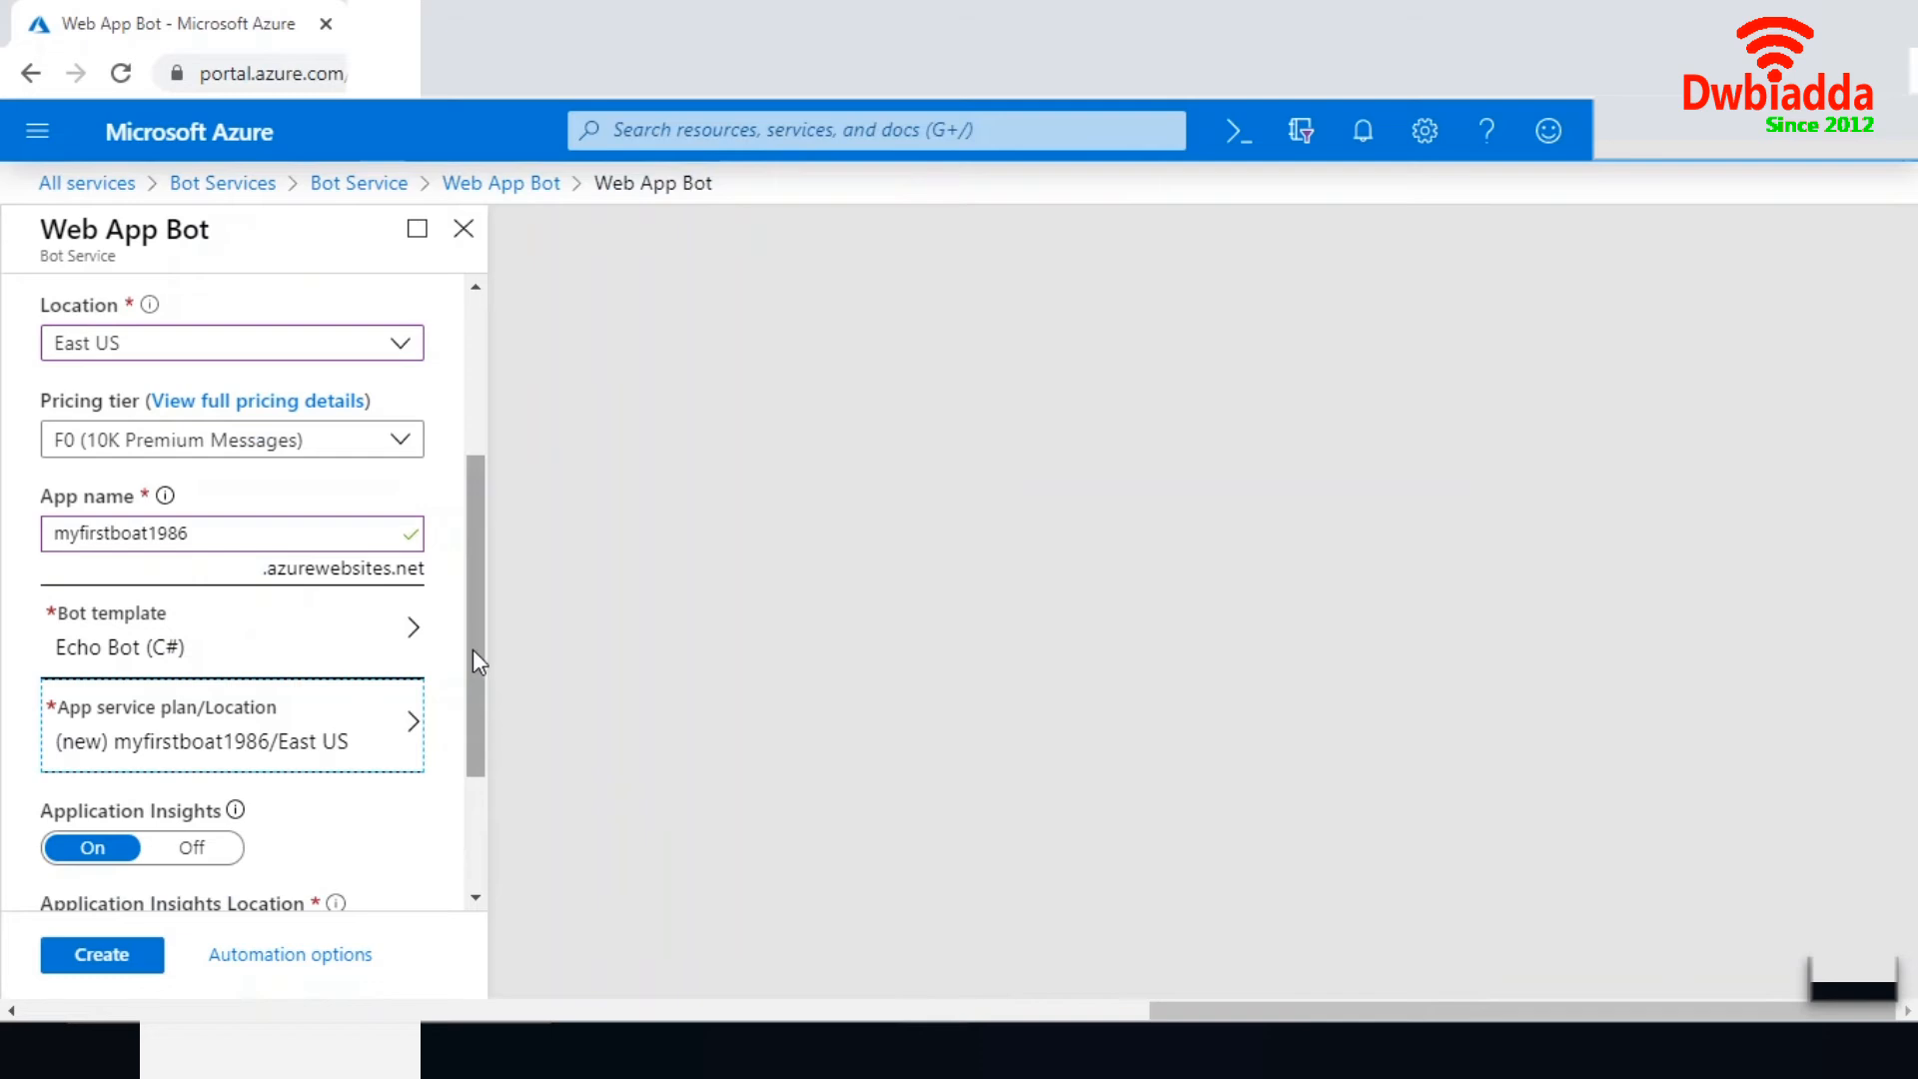
# - Submit the Web App Bot for creation and open its running deployment to the BotRg resource group
pyautogui.moveTo(474, 648); pyautogui.dragTo(472, 765)
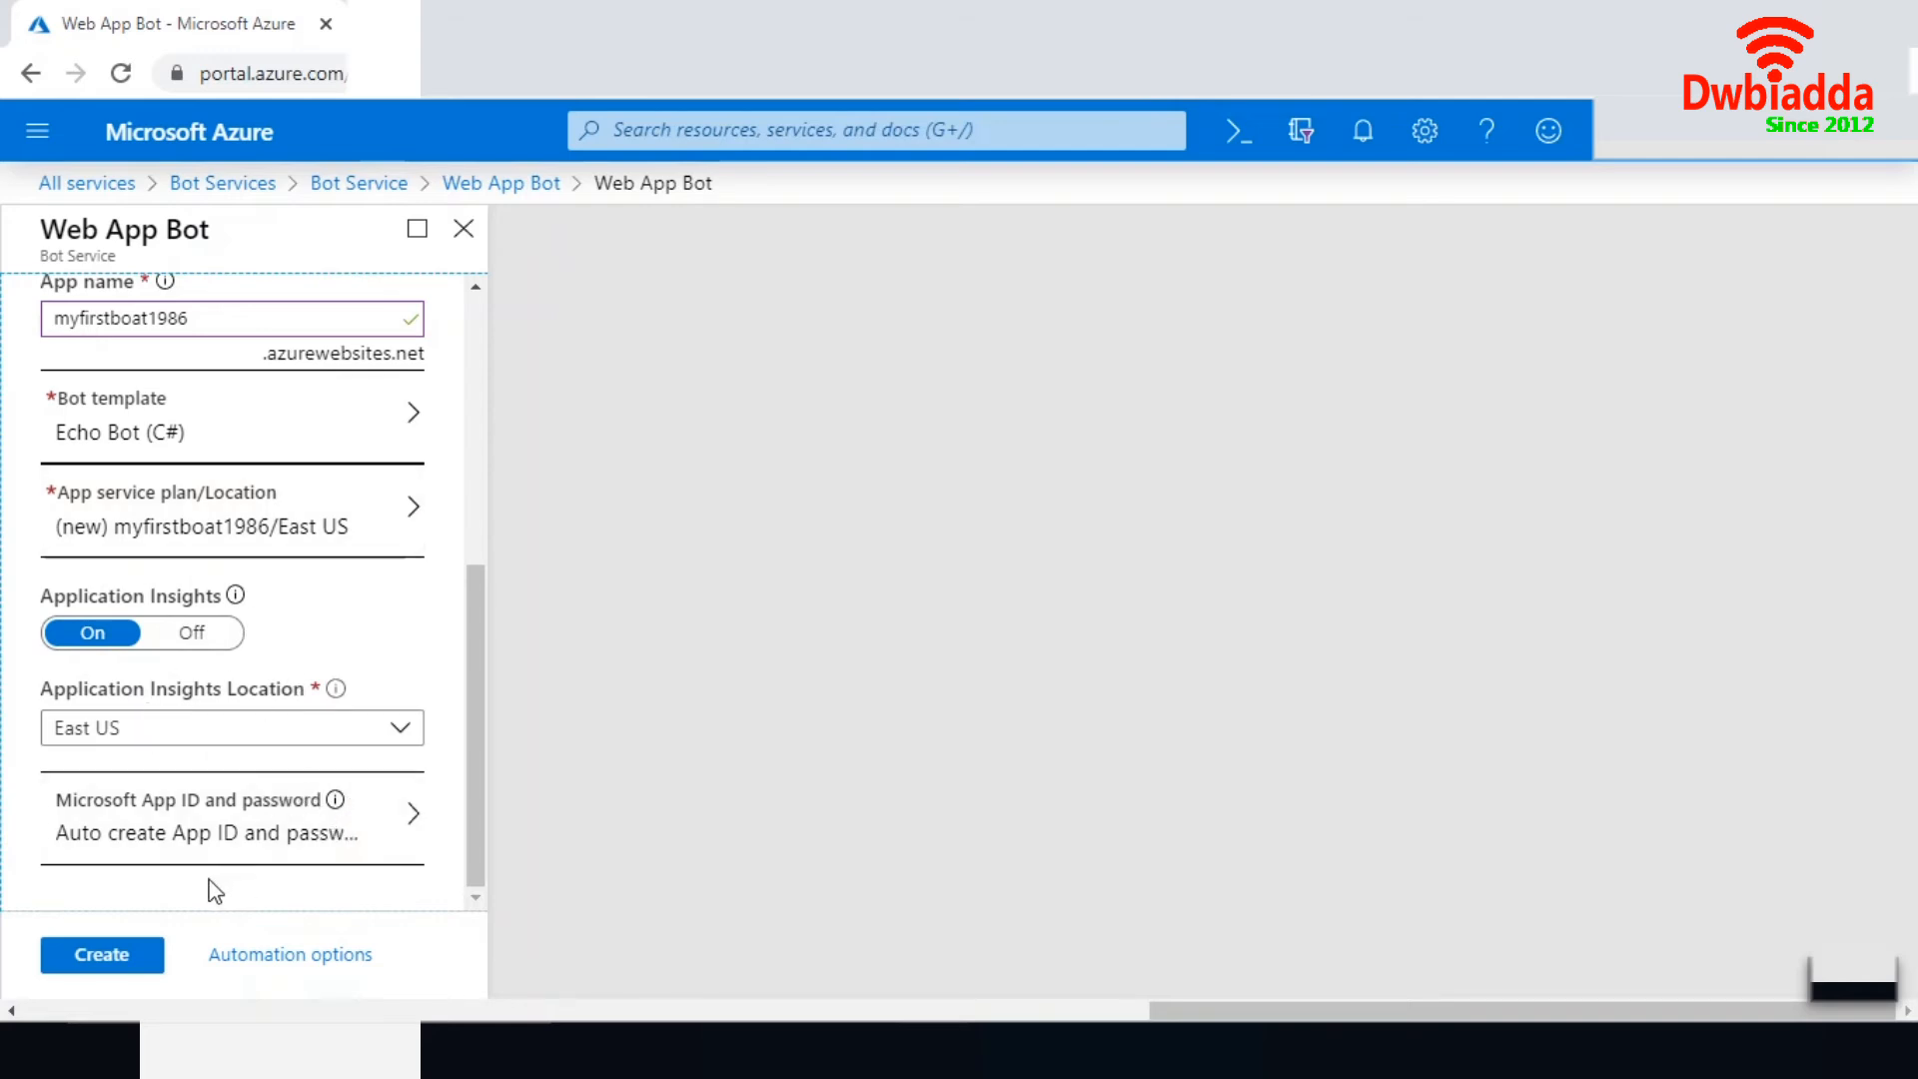
pyautogui.click(97, 961)
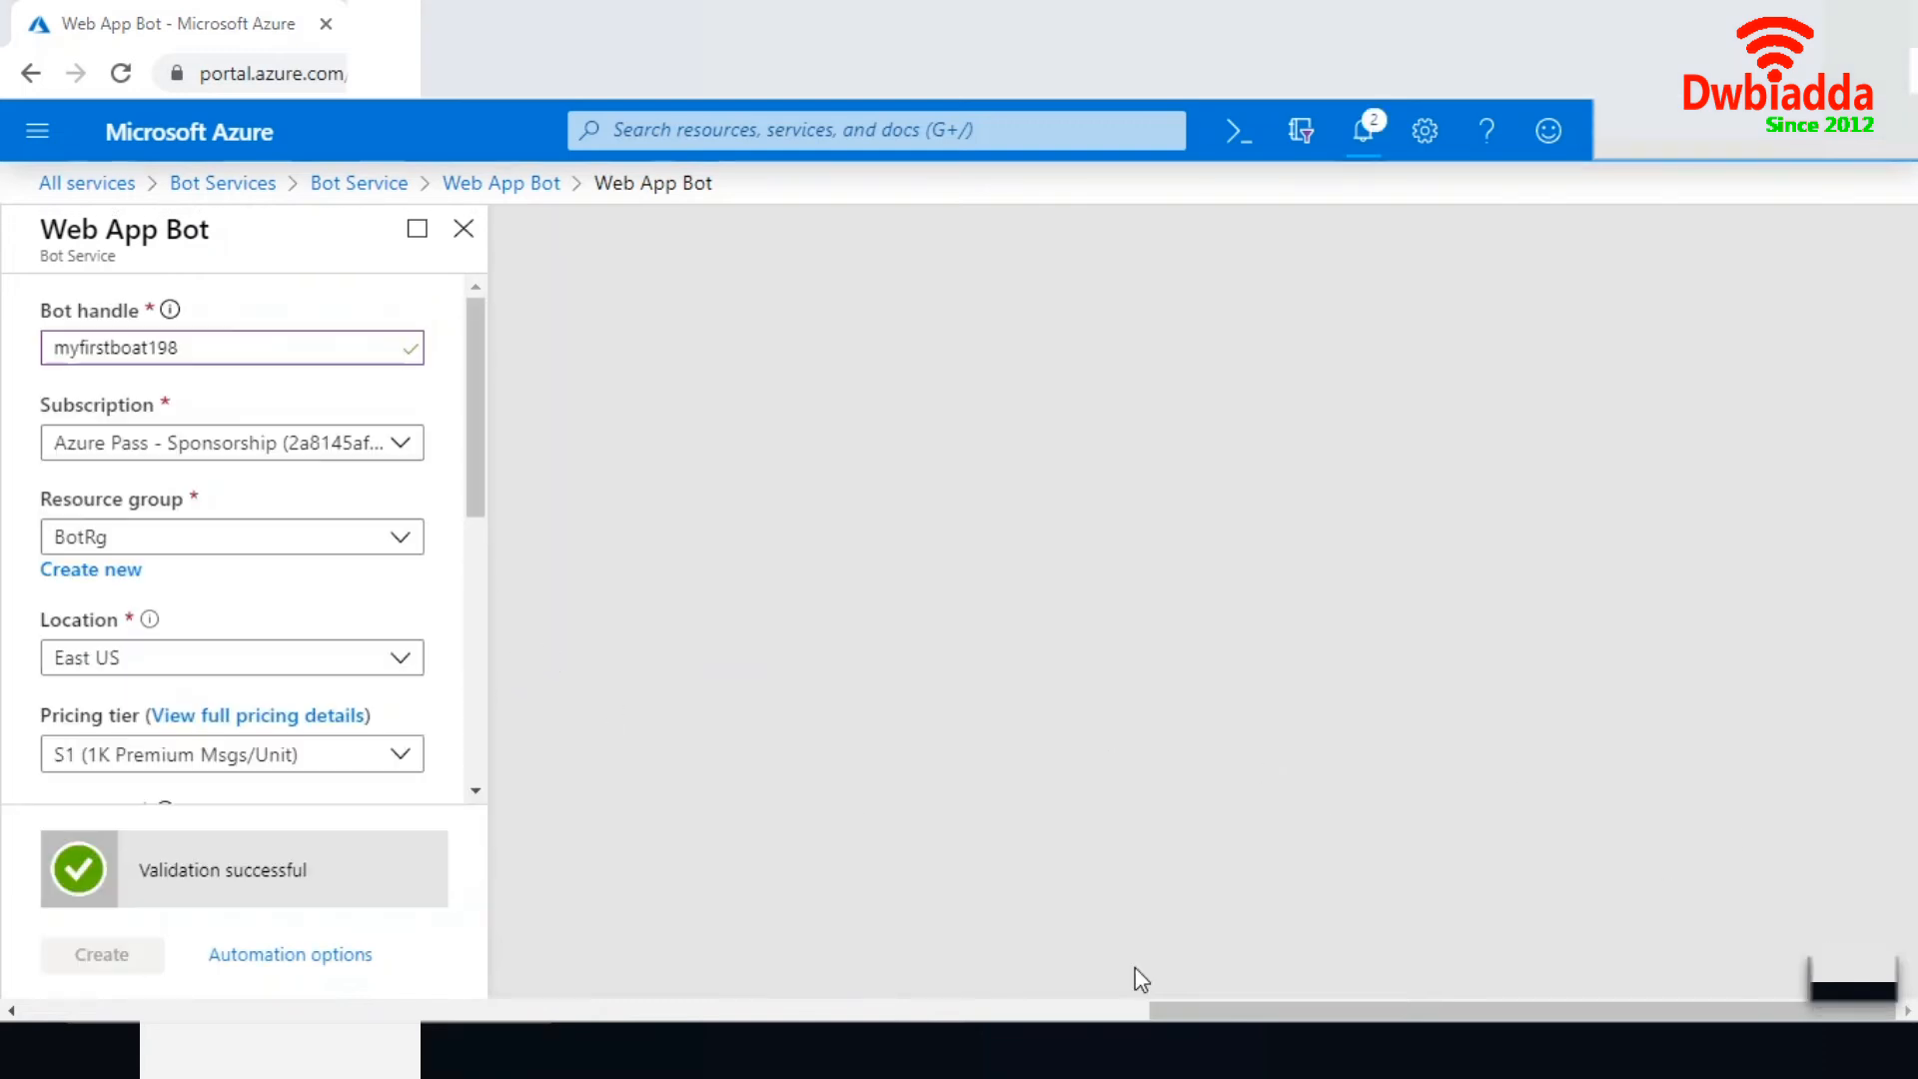
pyautogui.click(1361, 137)
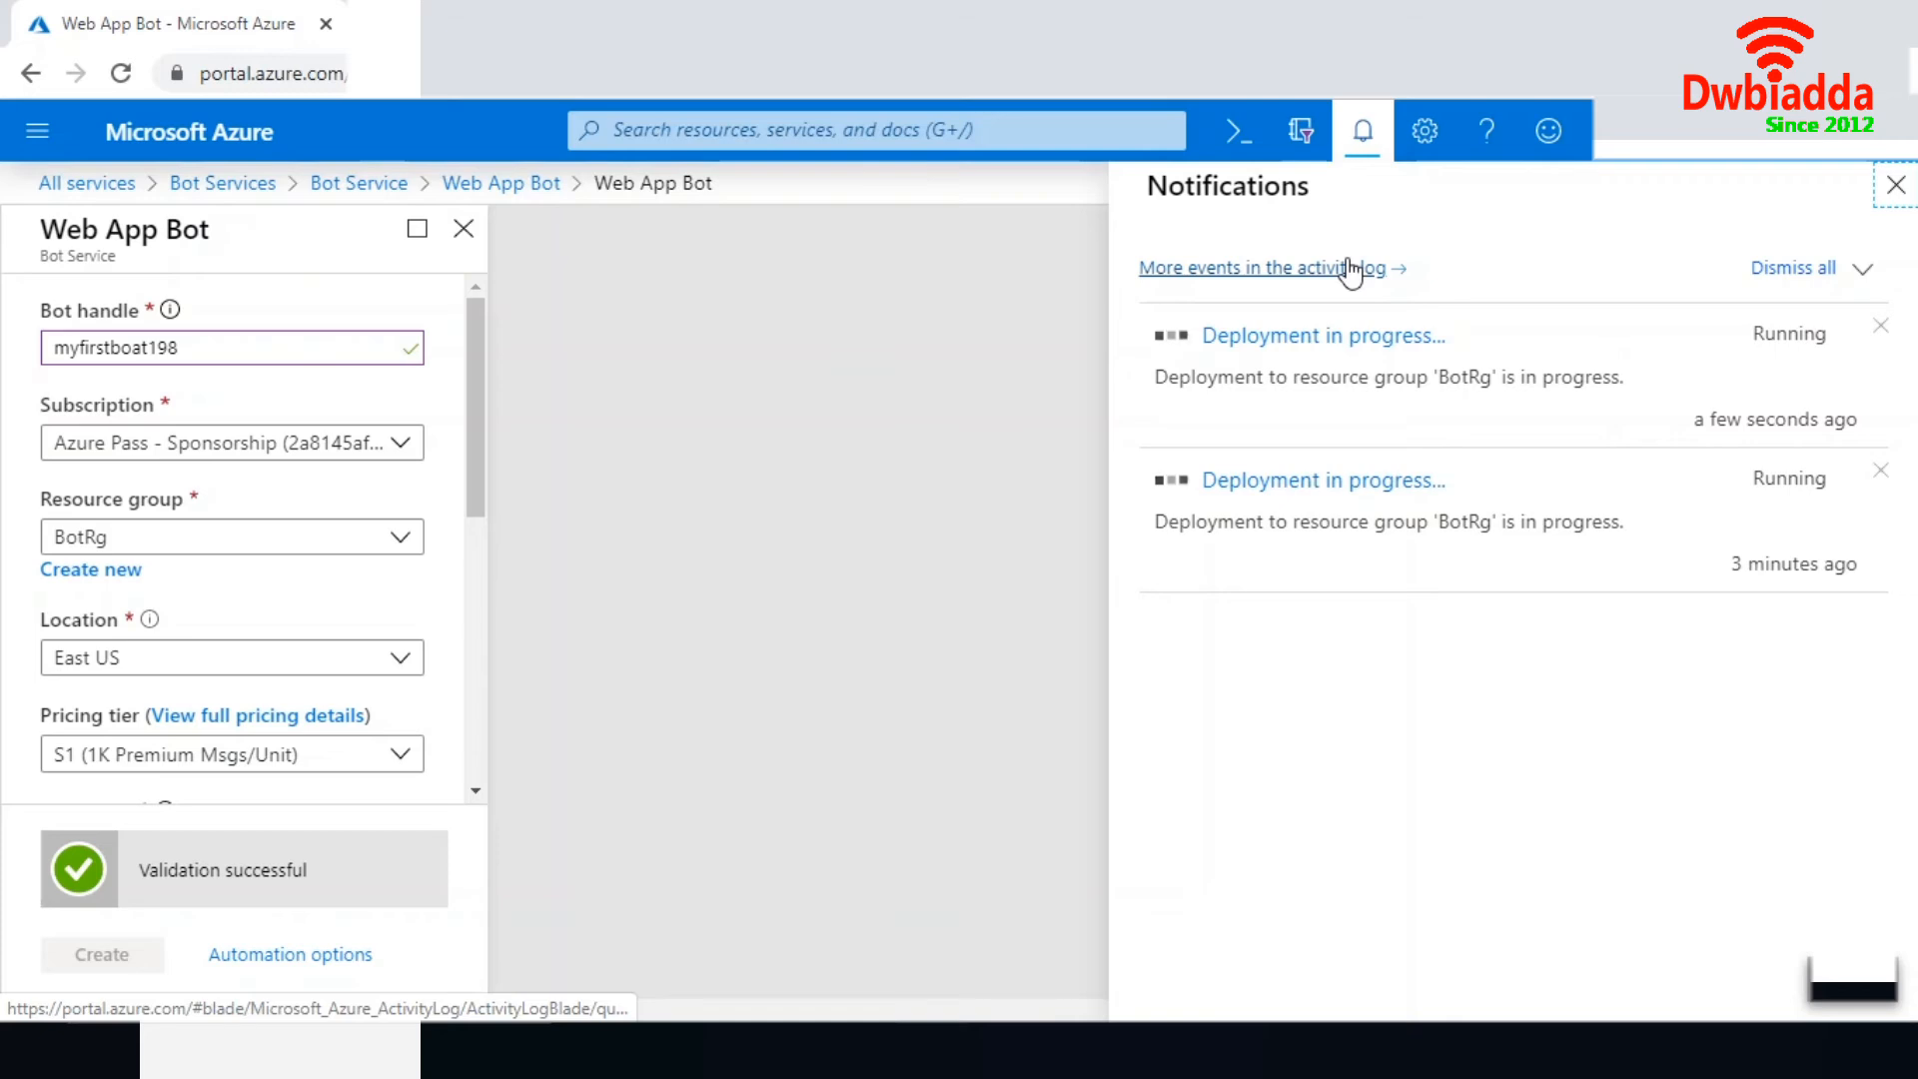
pyautogui.click(1339, 340)
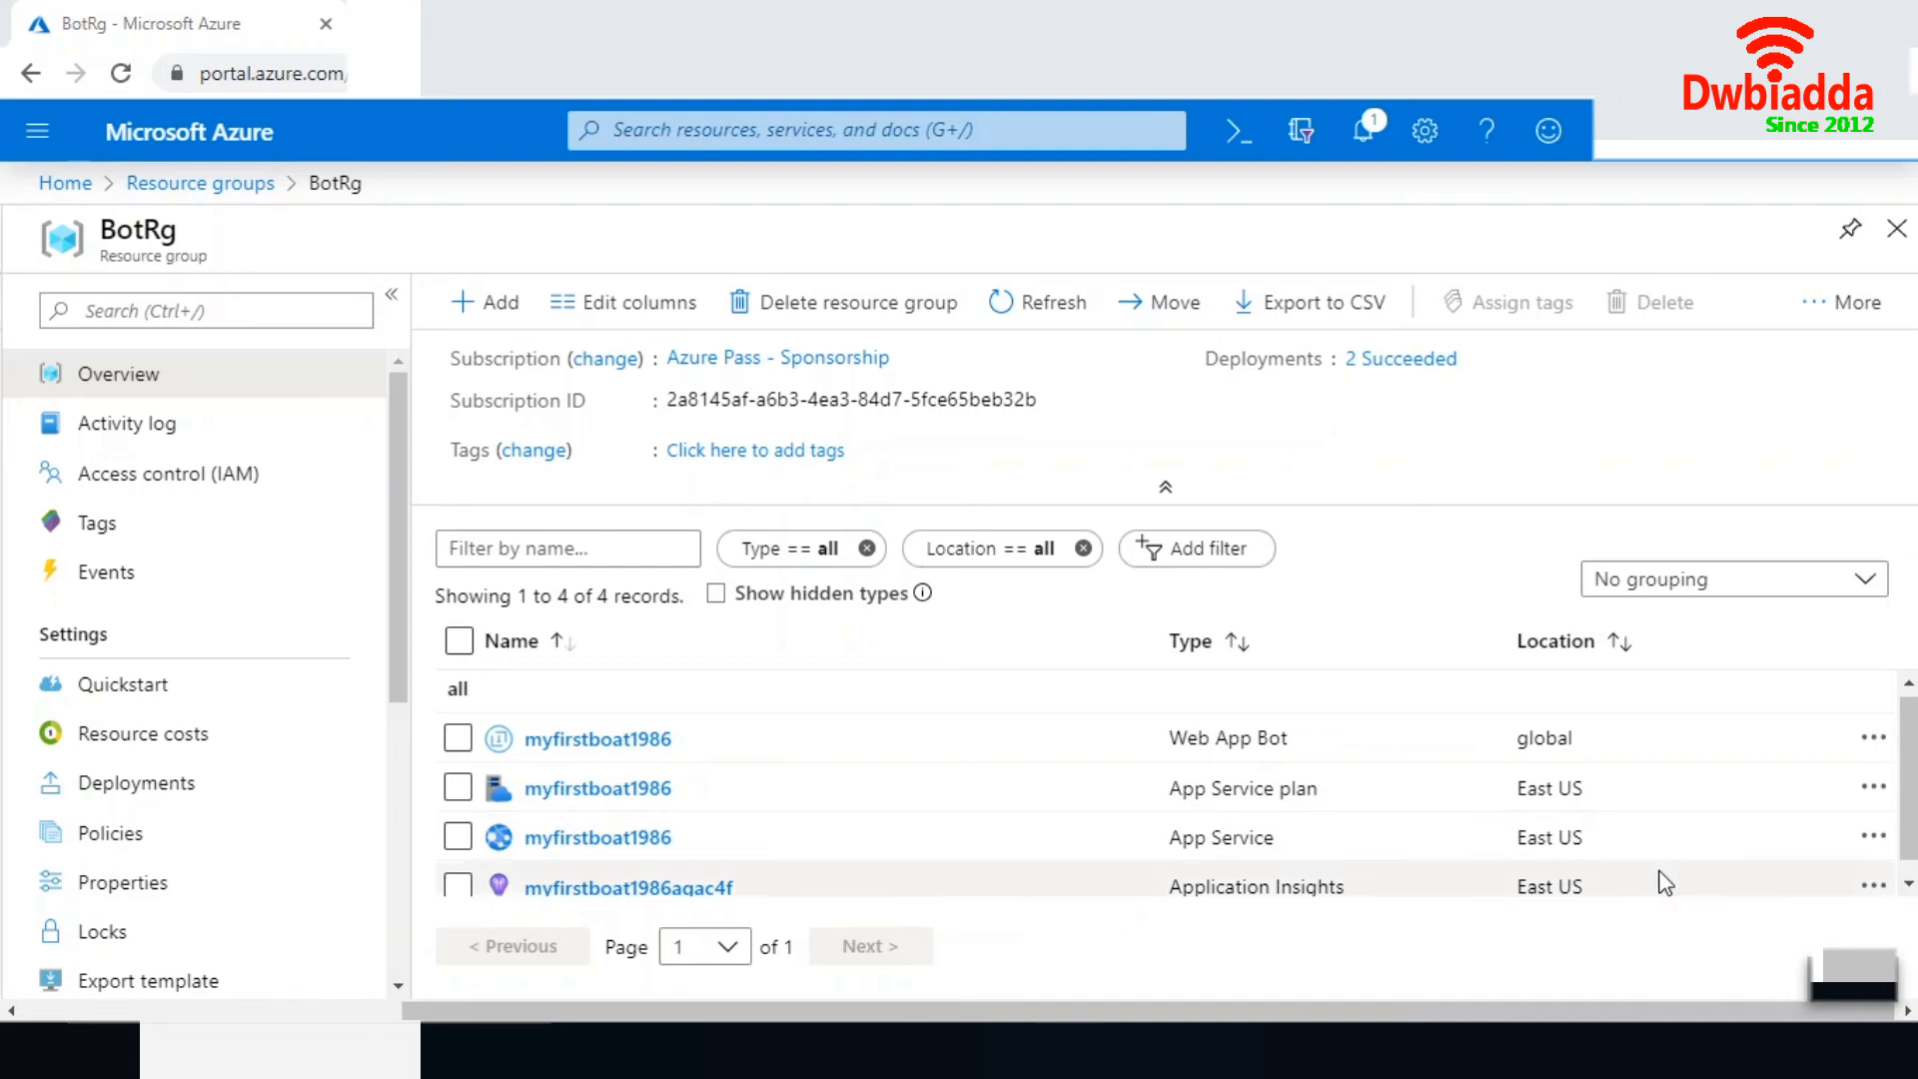
# - Change the myfirstboat1986 App Service plan to the D1 Dev / Test pricing tier and apply it
pyautogui.click(619, 794)
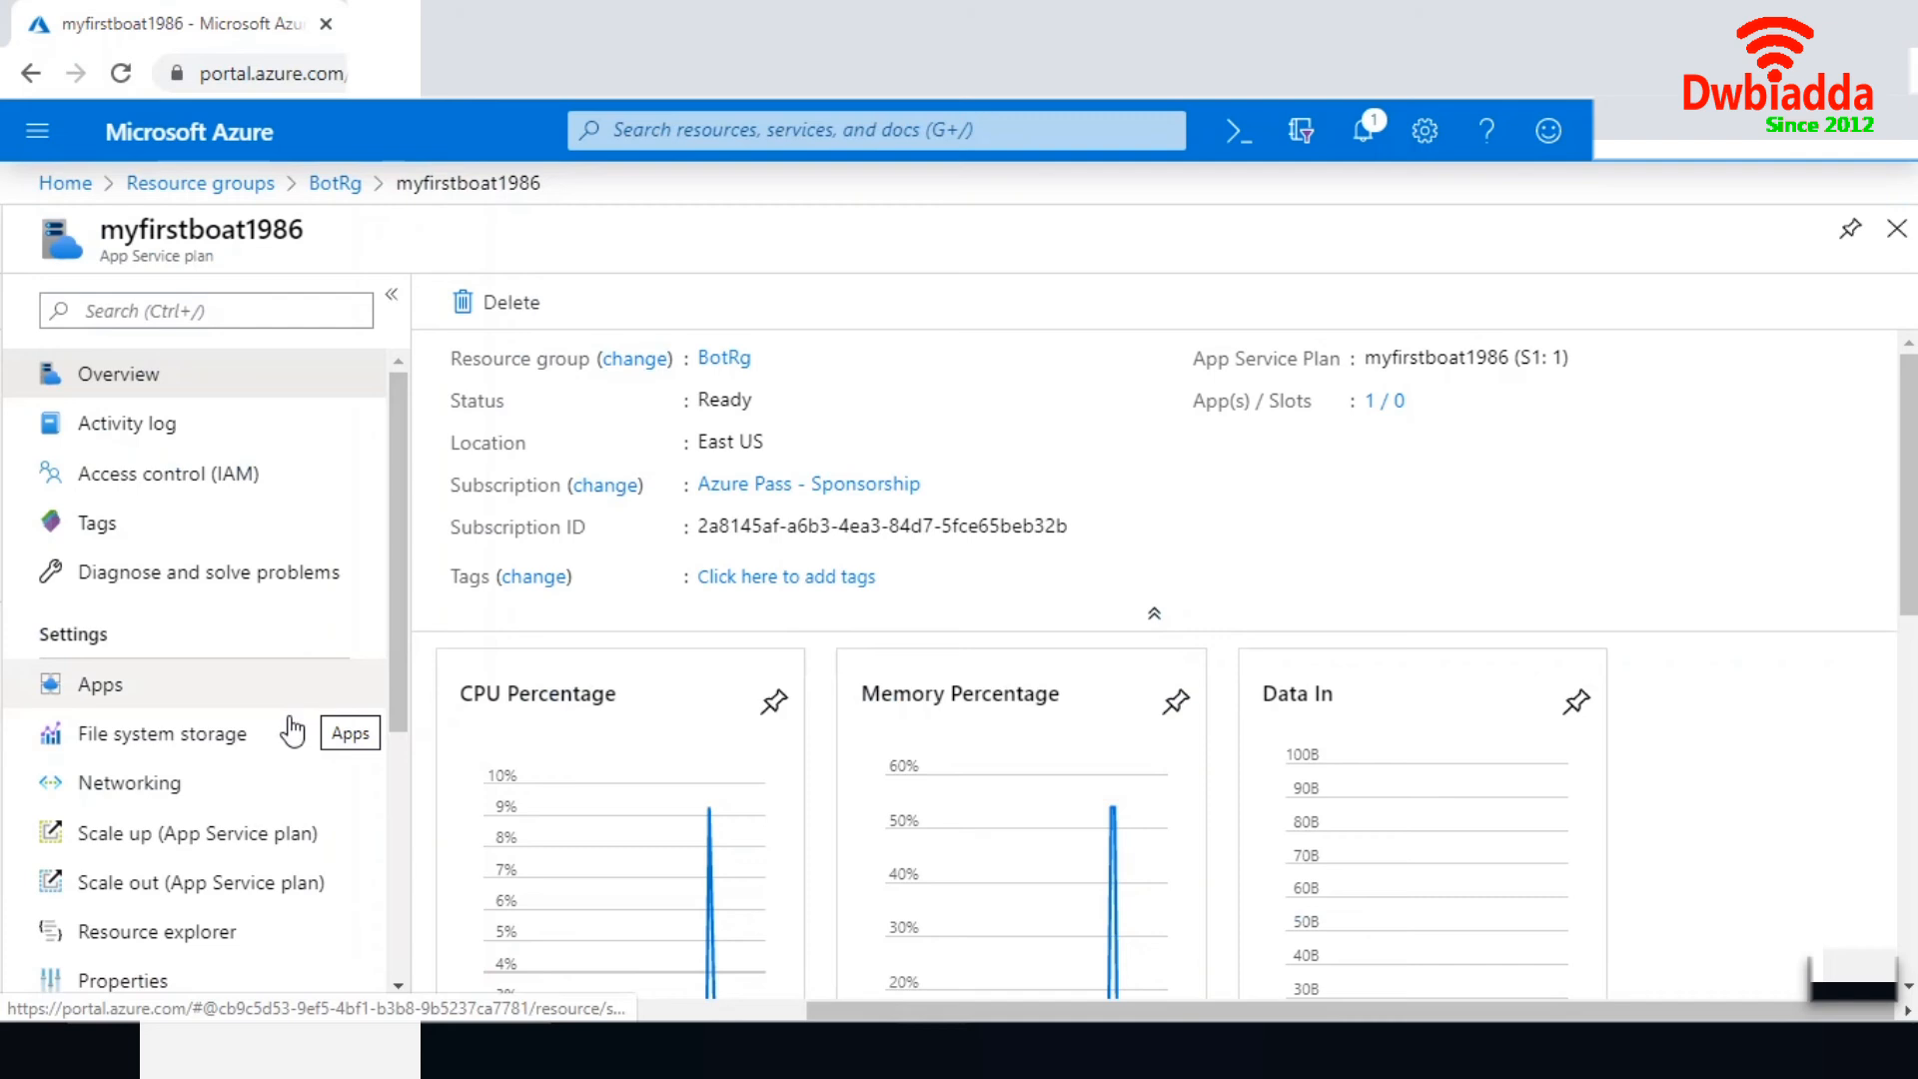
pyautogui.click(165, 884)
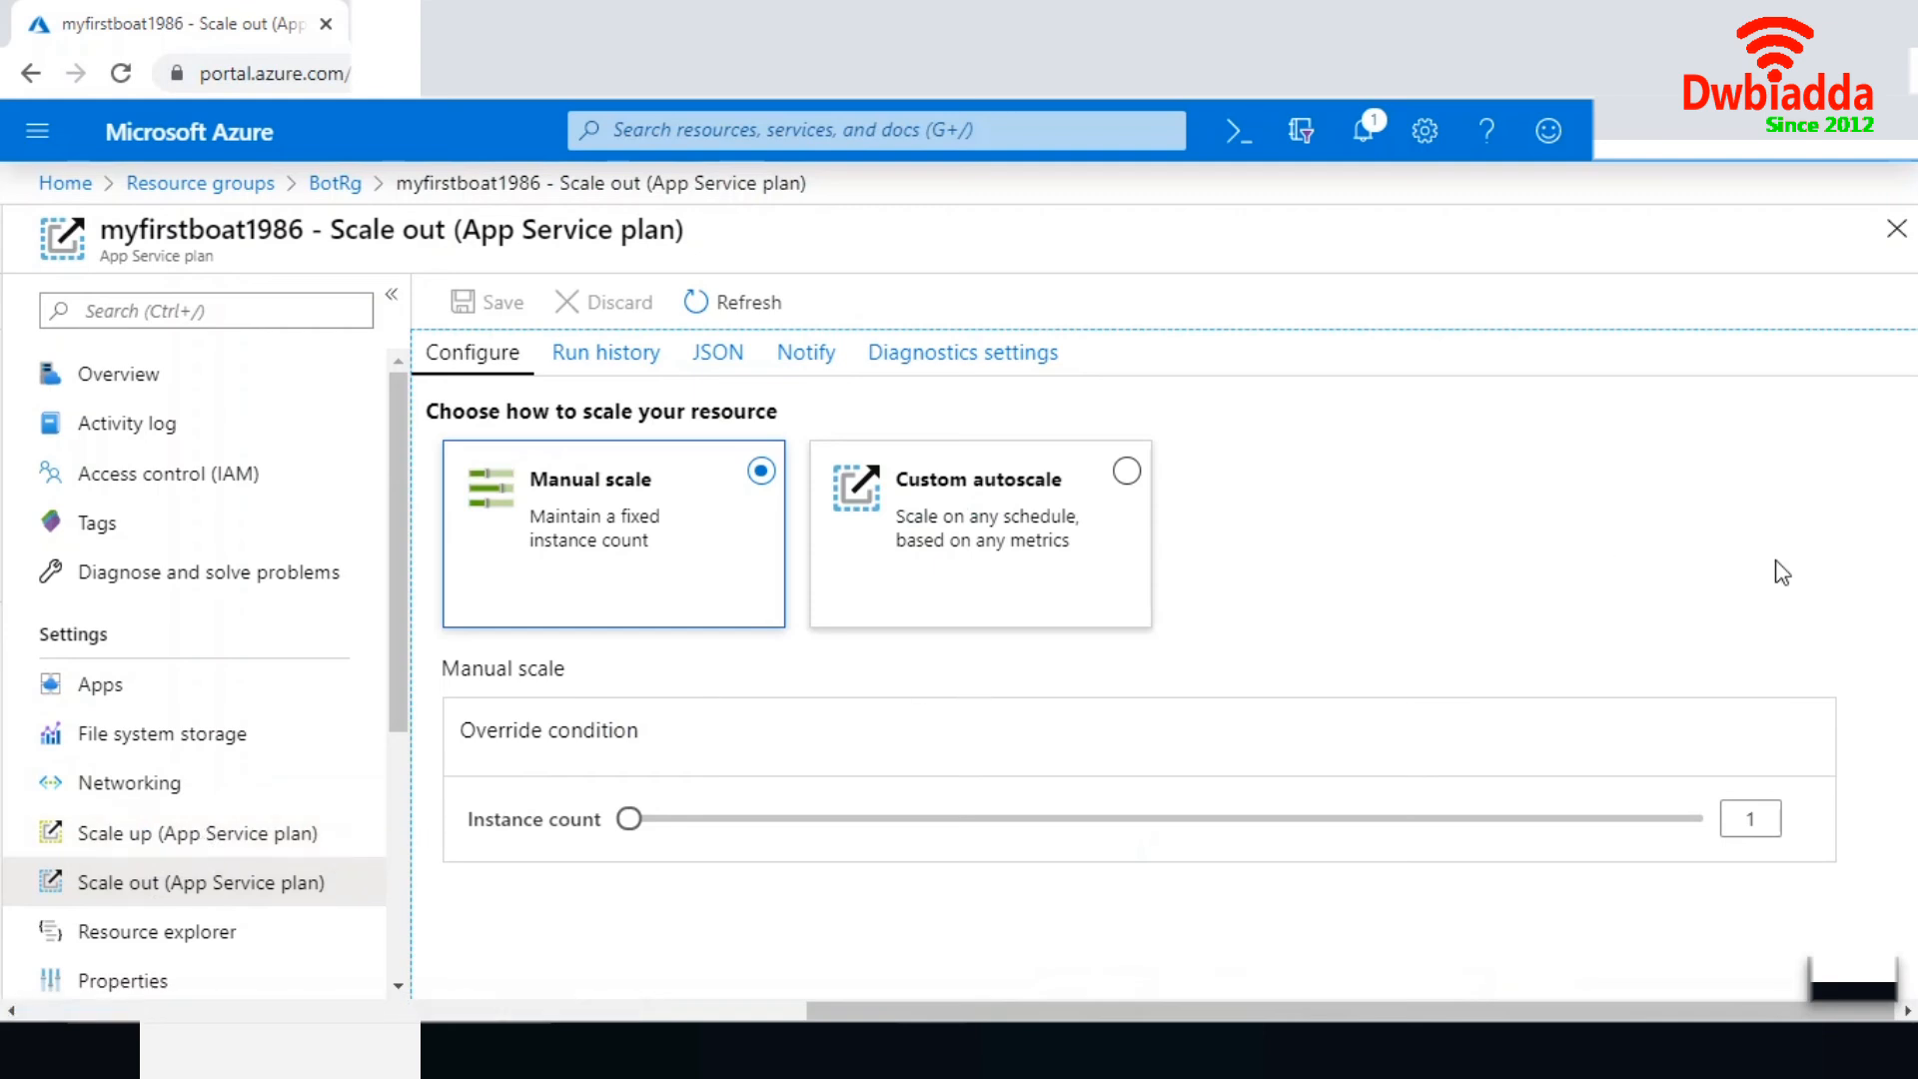
pyautogui.click(110, 843)
pyautogui.moveTo(390, 678); pyautogui.dragTo(401, 739)
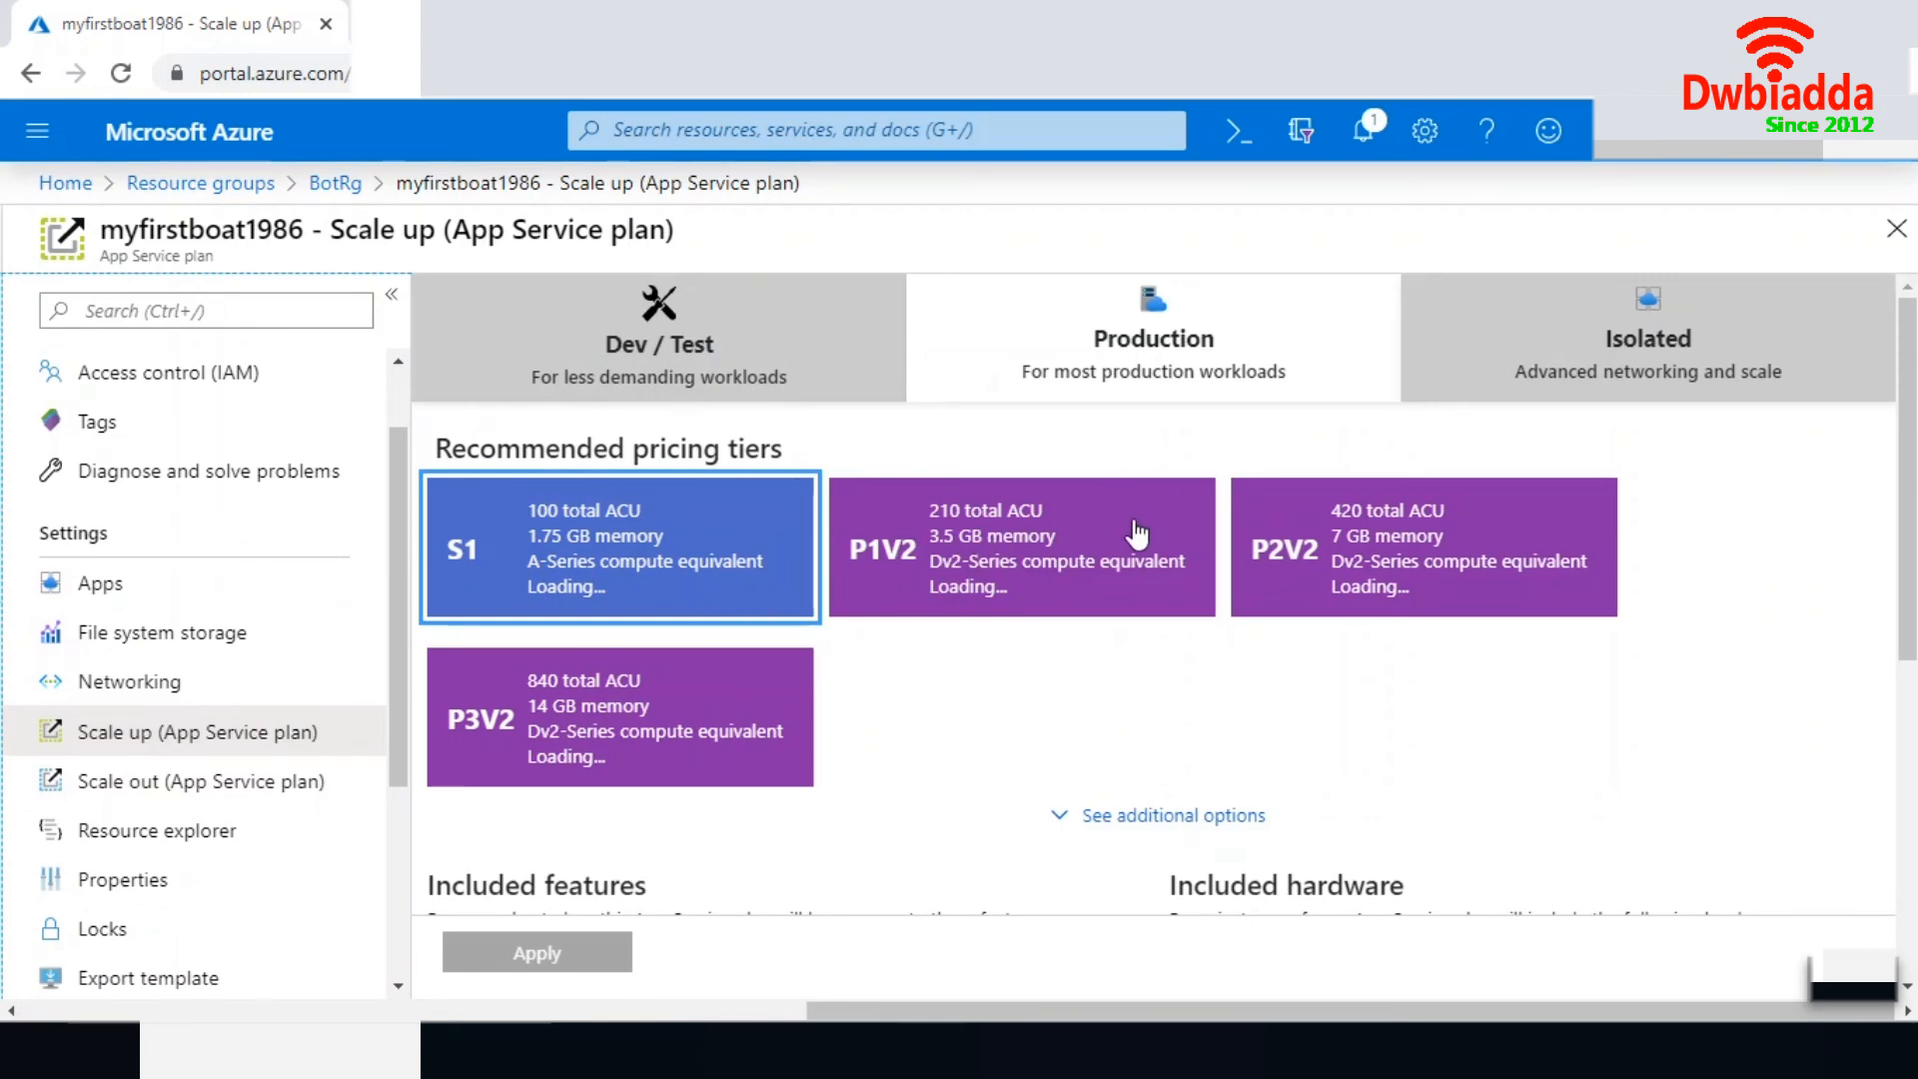
pyautogui.click(699, 330)
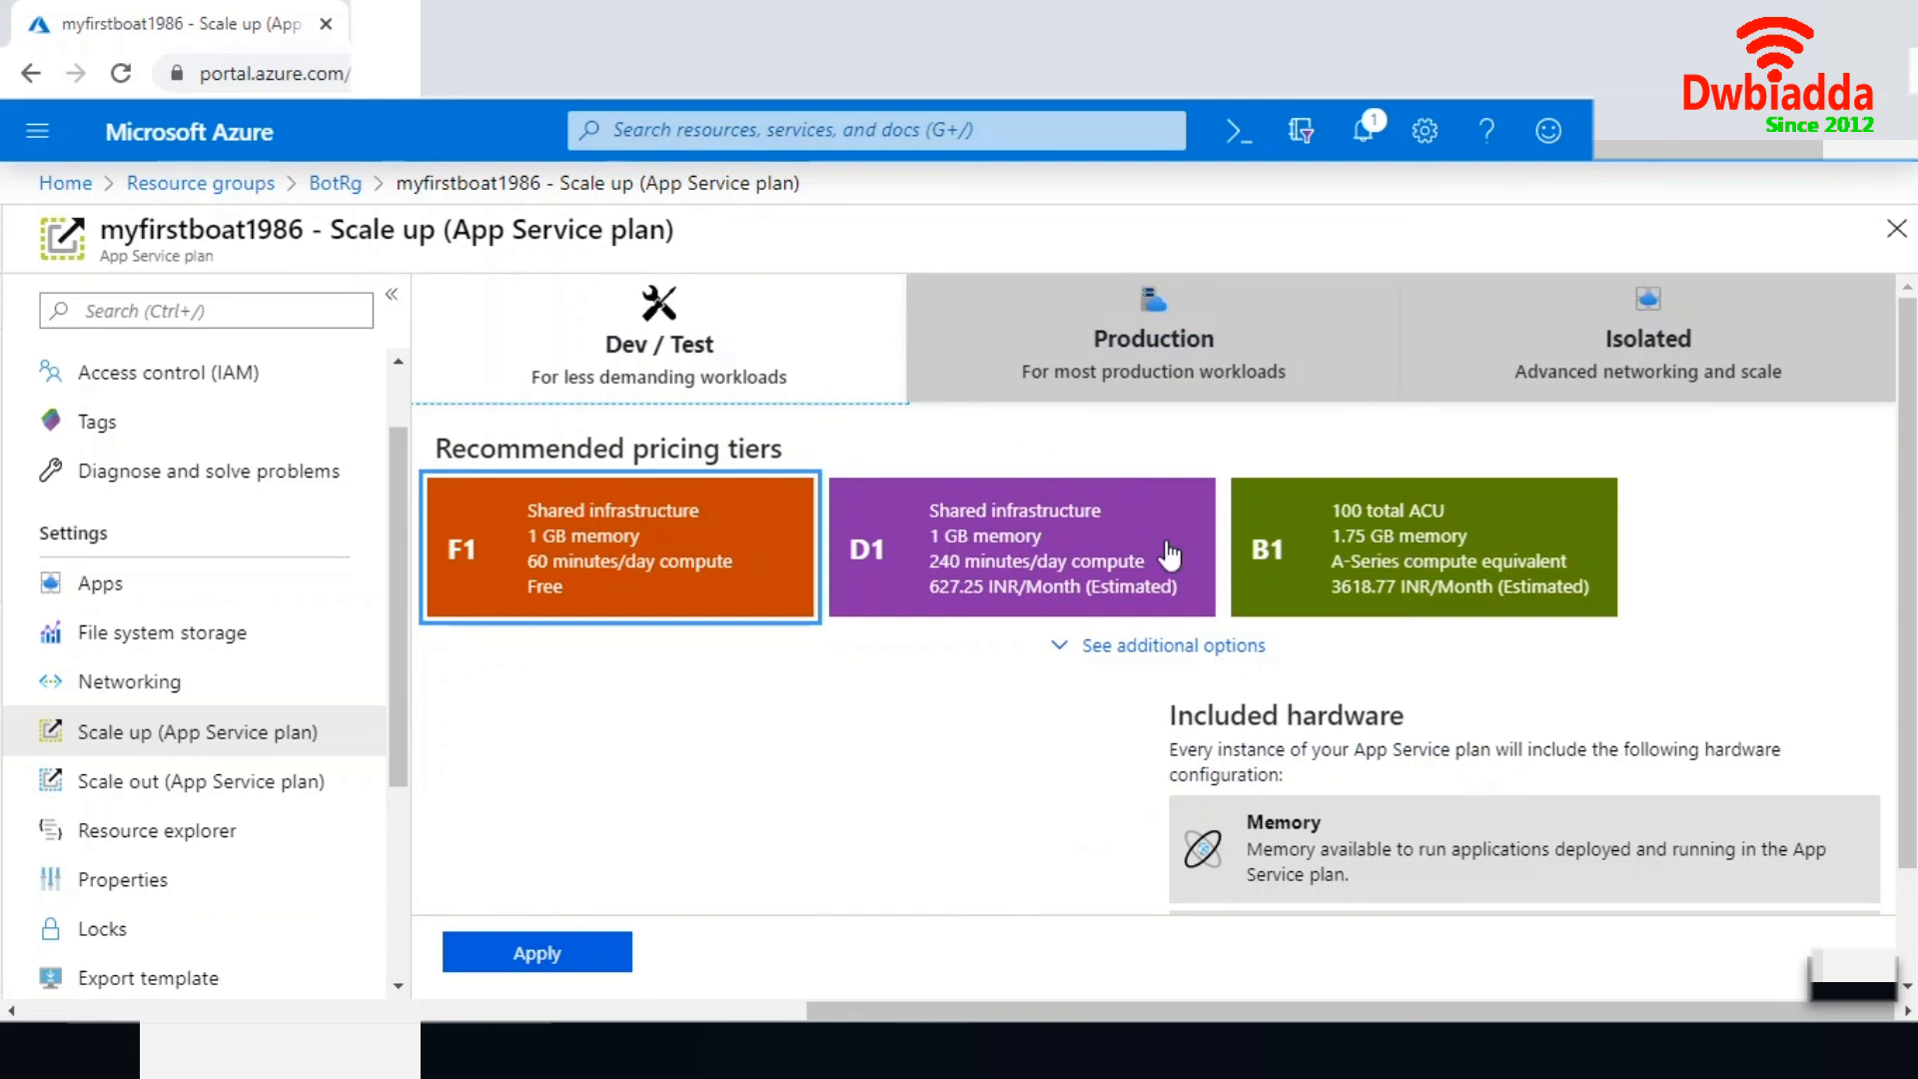
pyautogui.click(1051, 557)
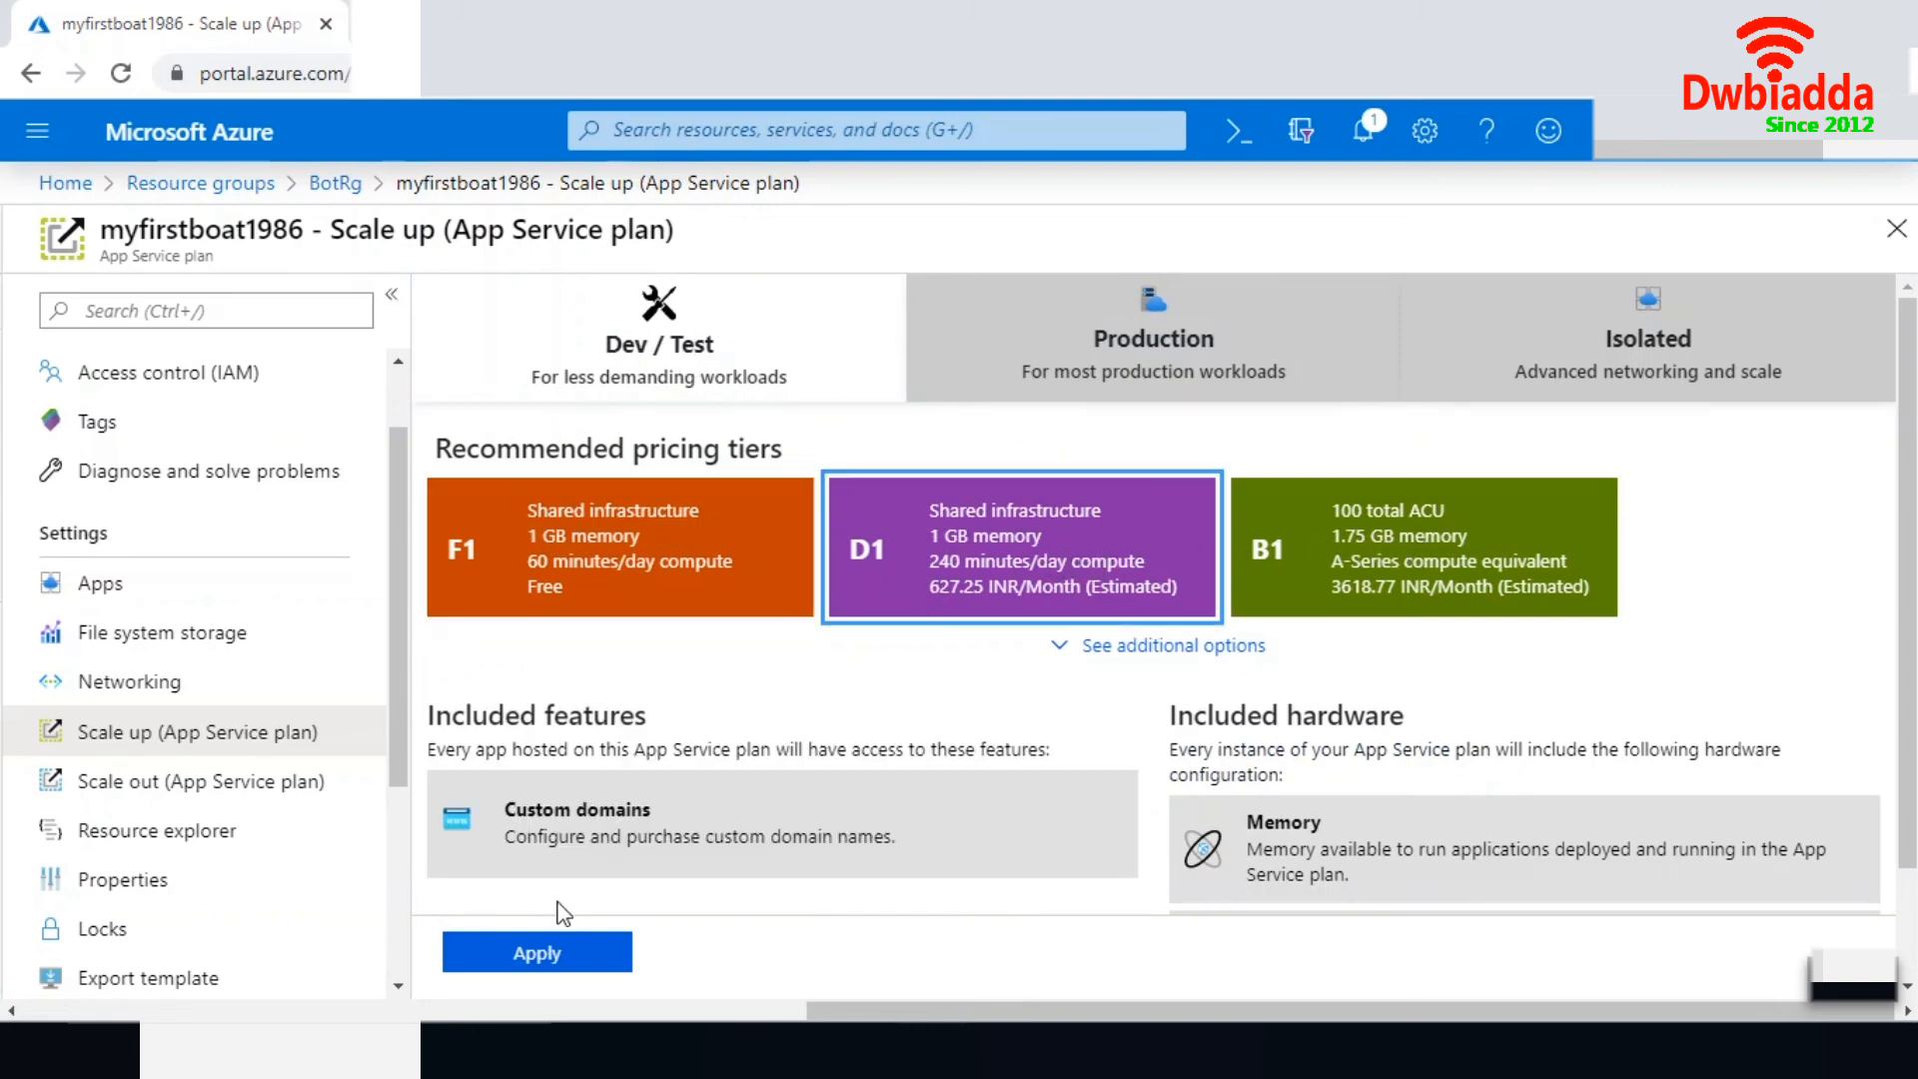
pyautogui.click(535, 954)
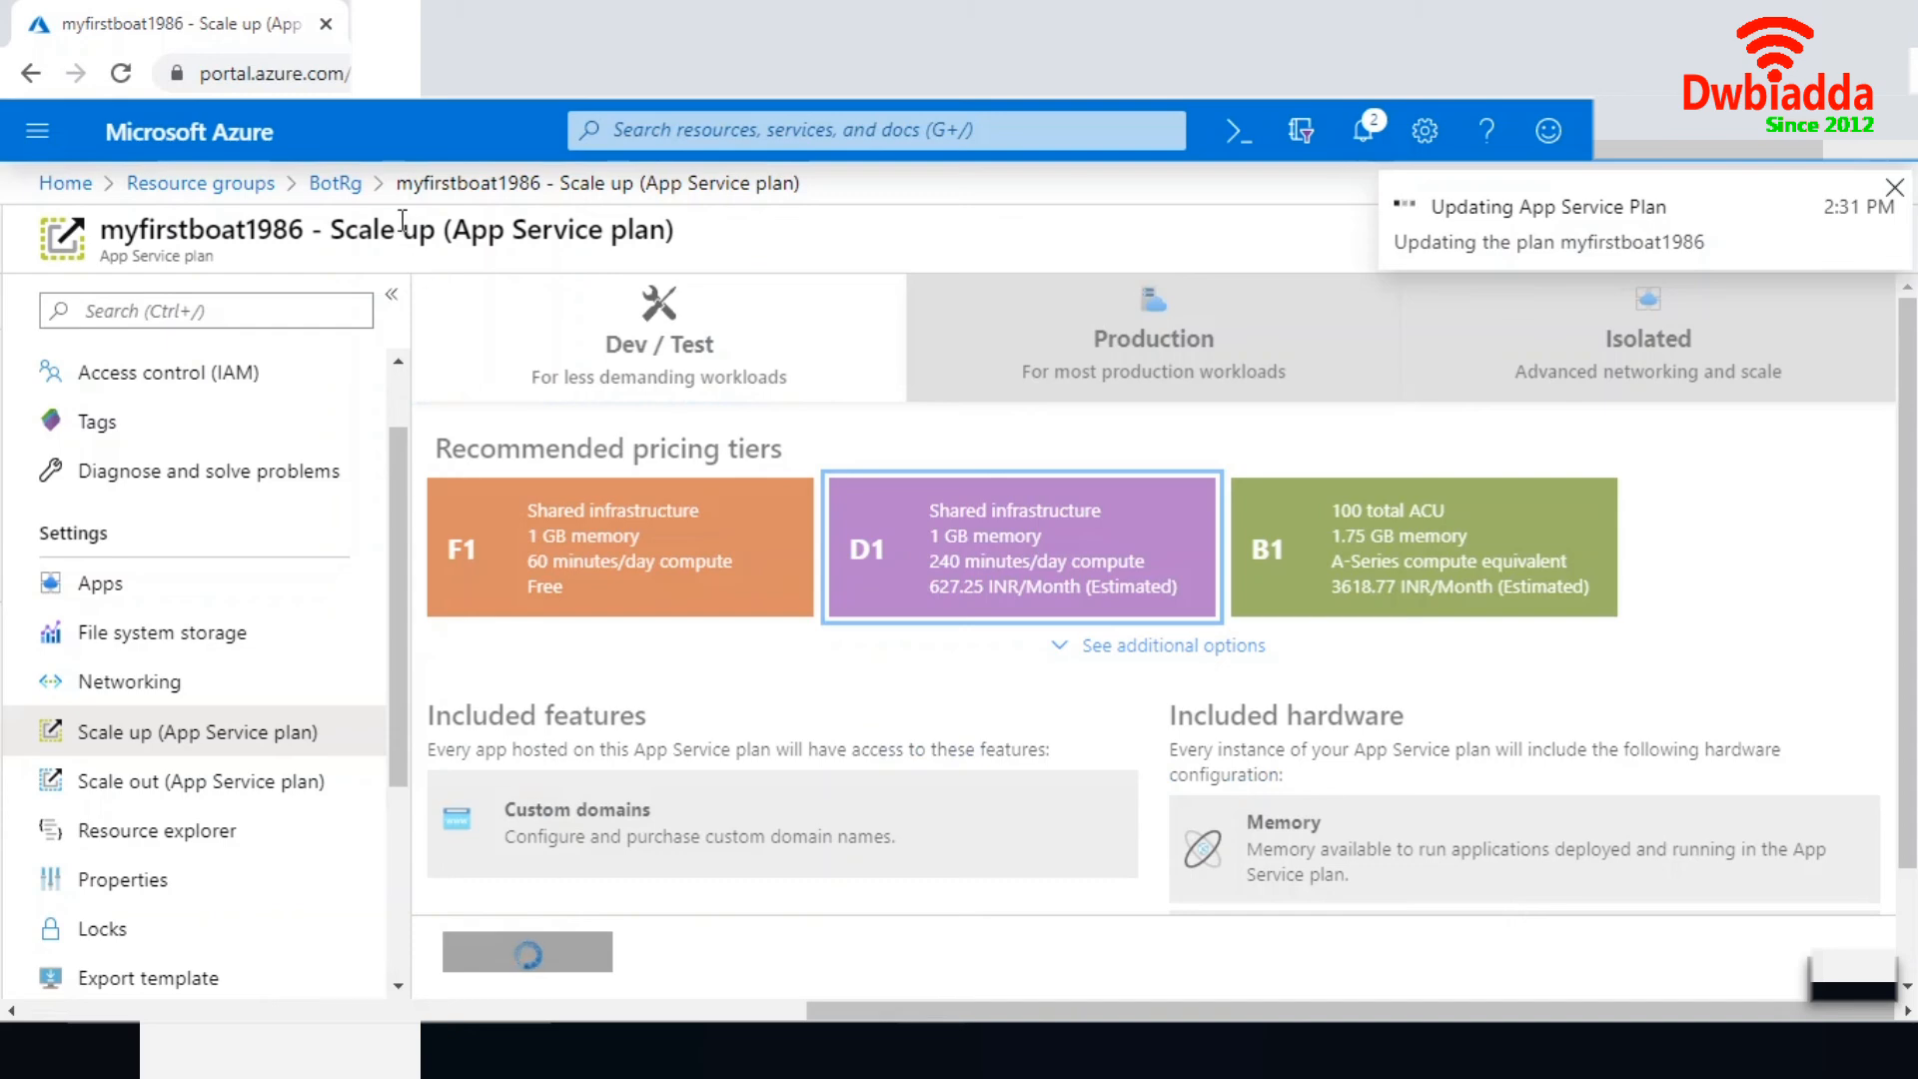
# - Return to the BotRg resource group, leaving the running update, and start a fresh web chat test of the myfirstboat1986 Web App Bot
pyautogui.click(331, 188)
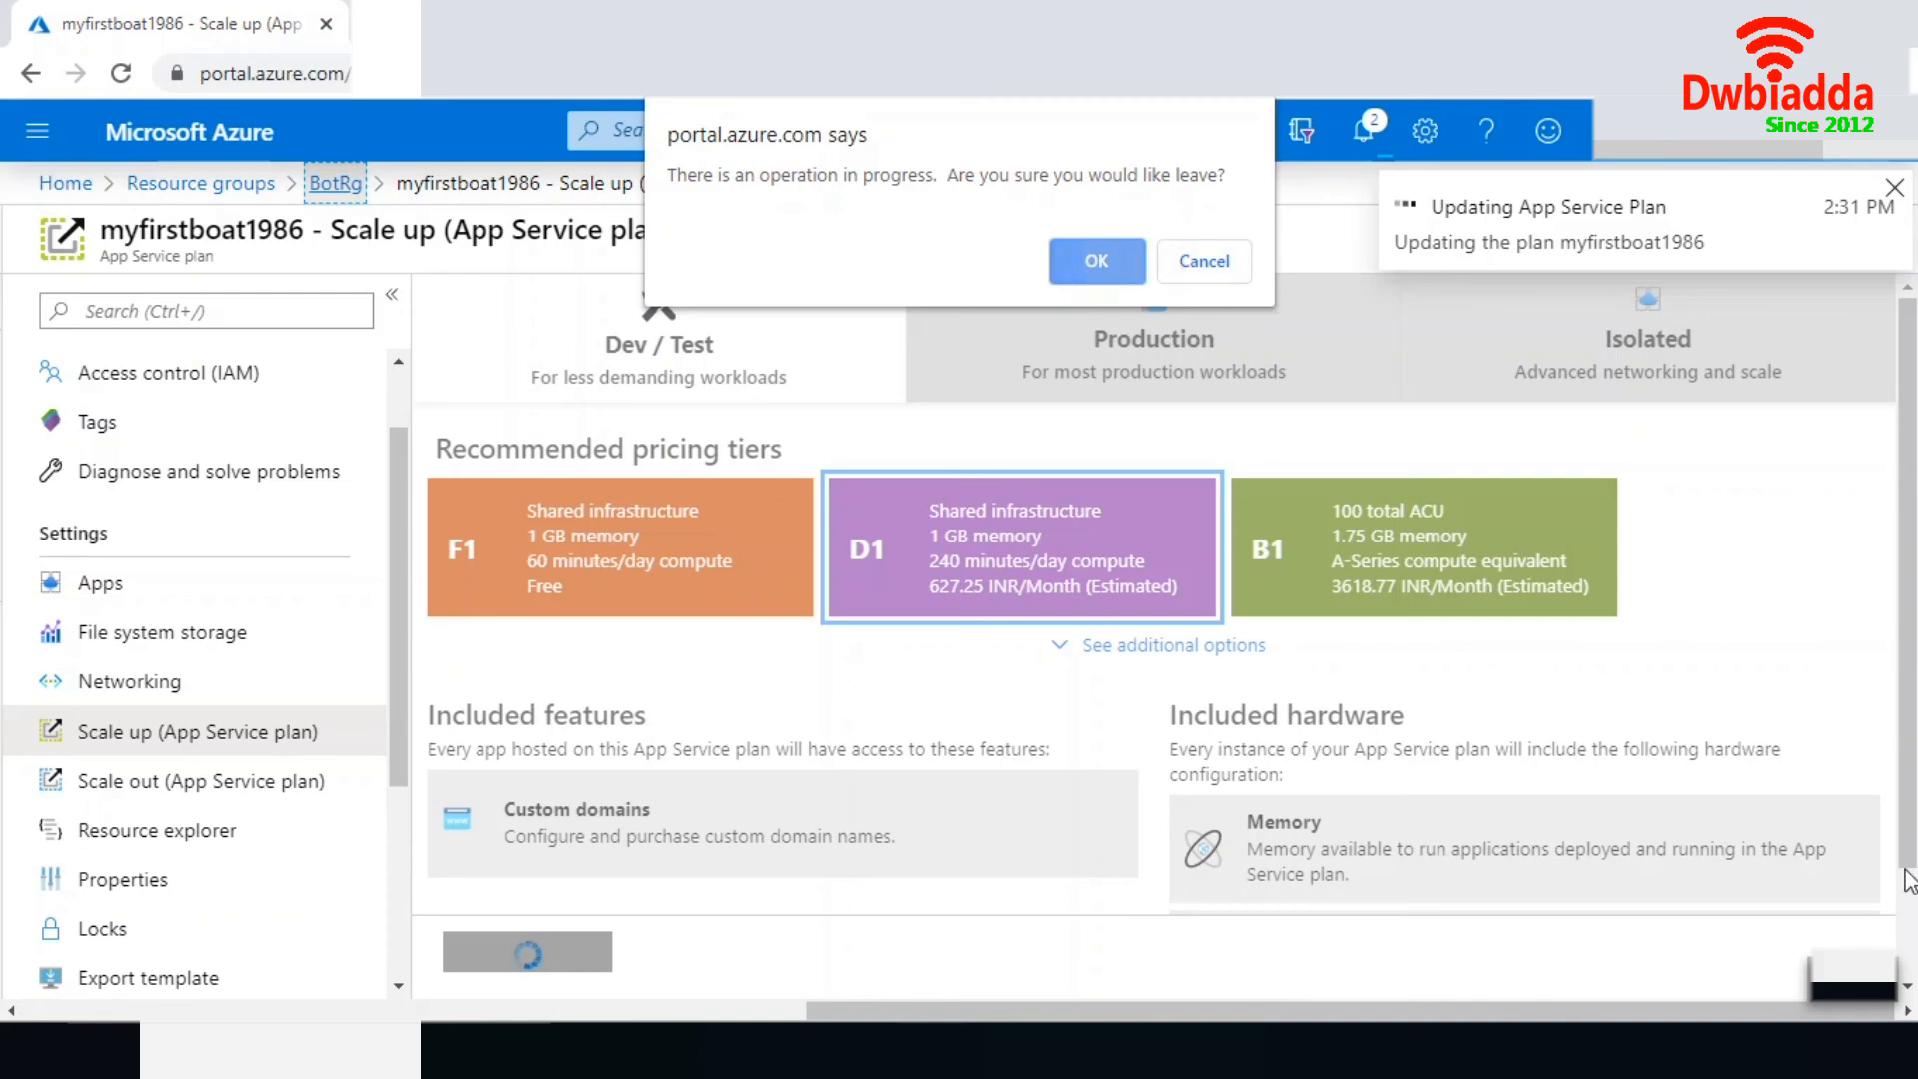
pyautogui.press('Return')
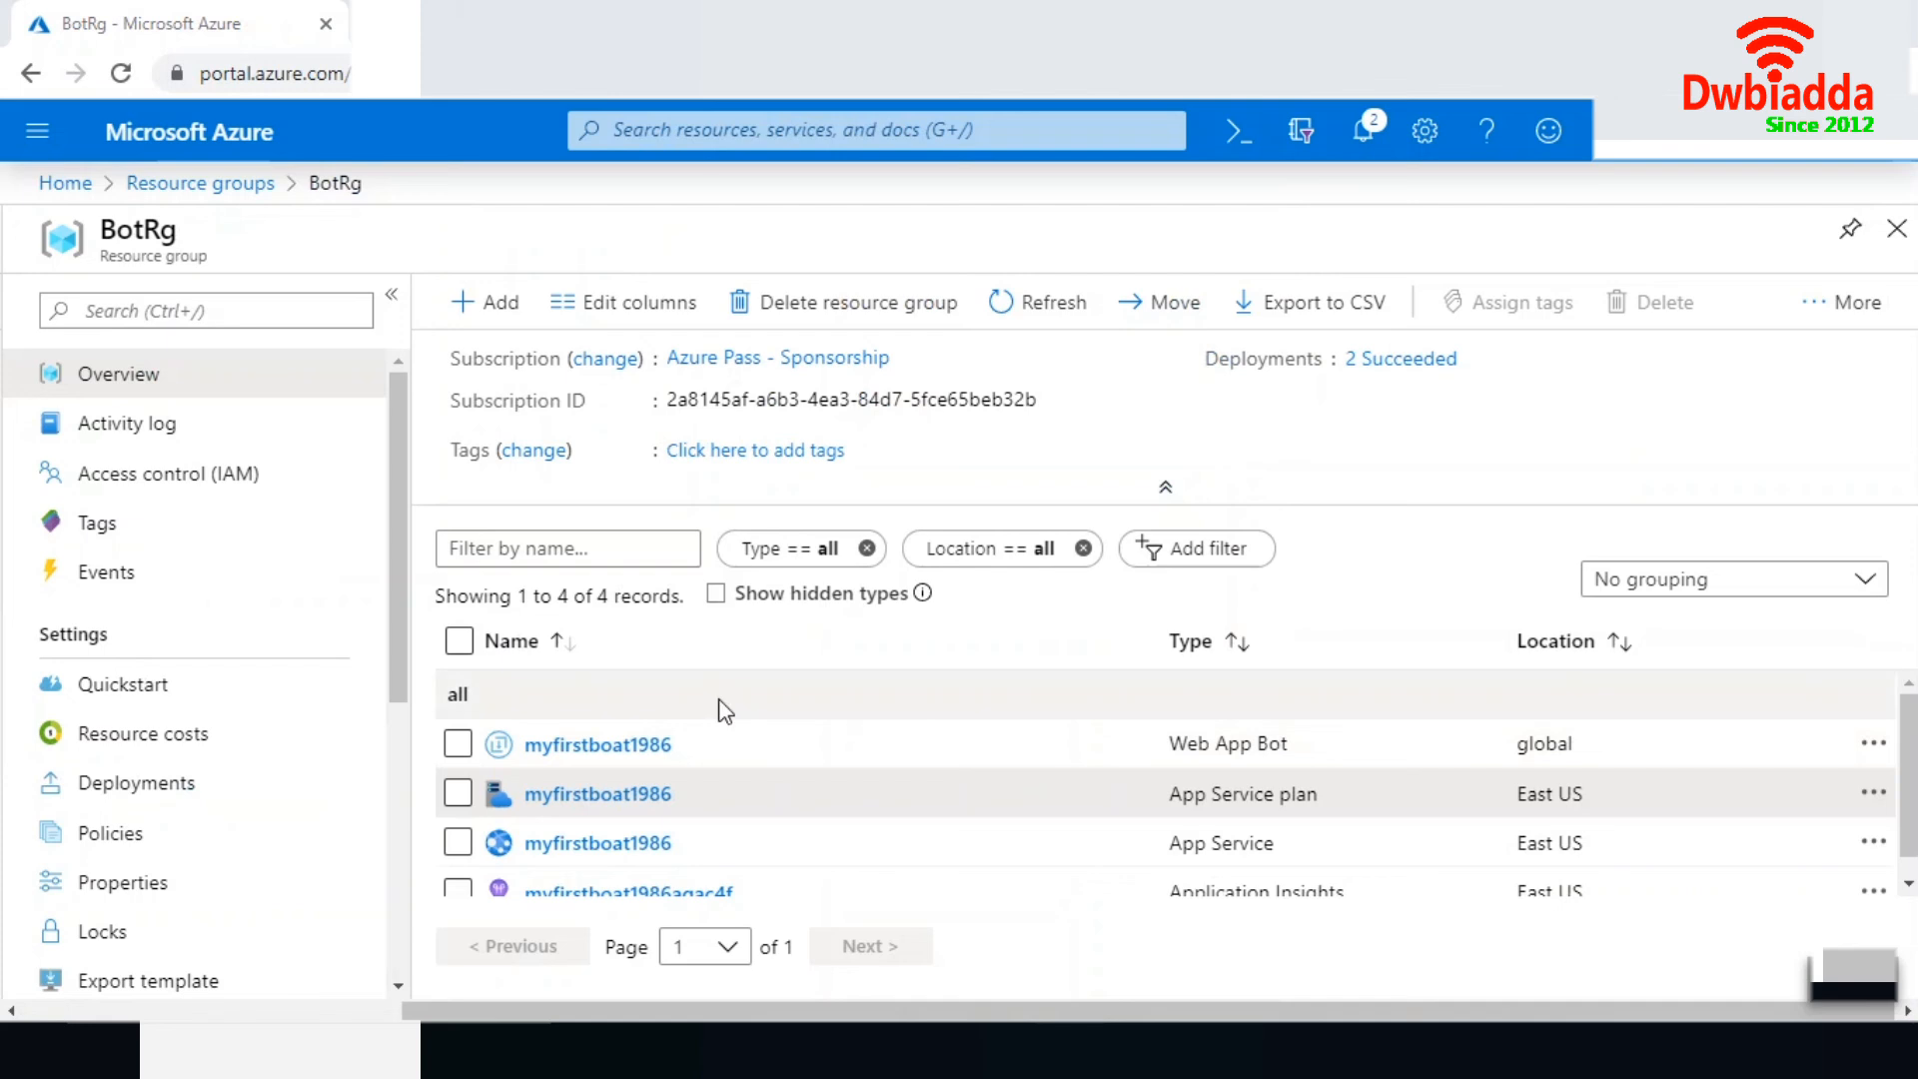
pyautogui.click(626, 748)
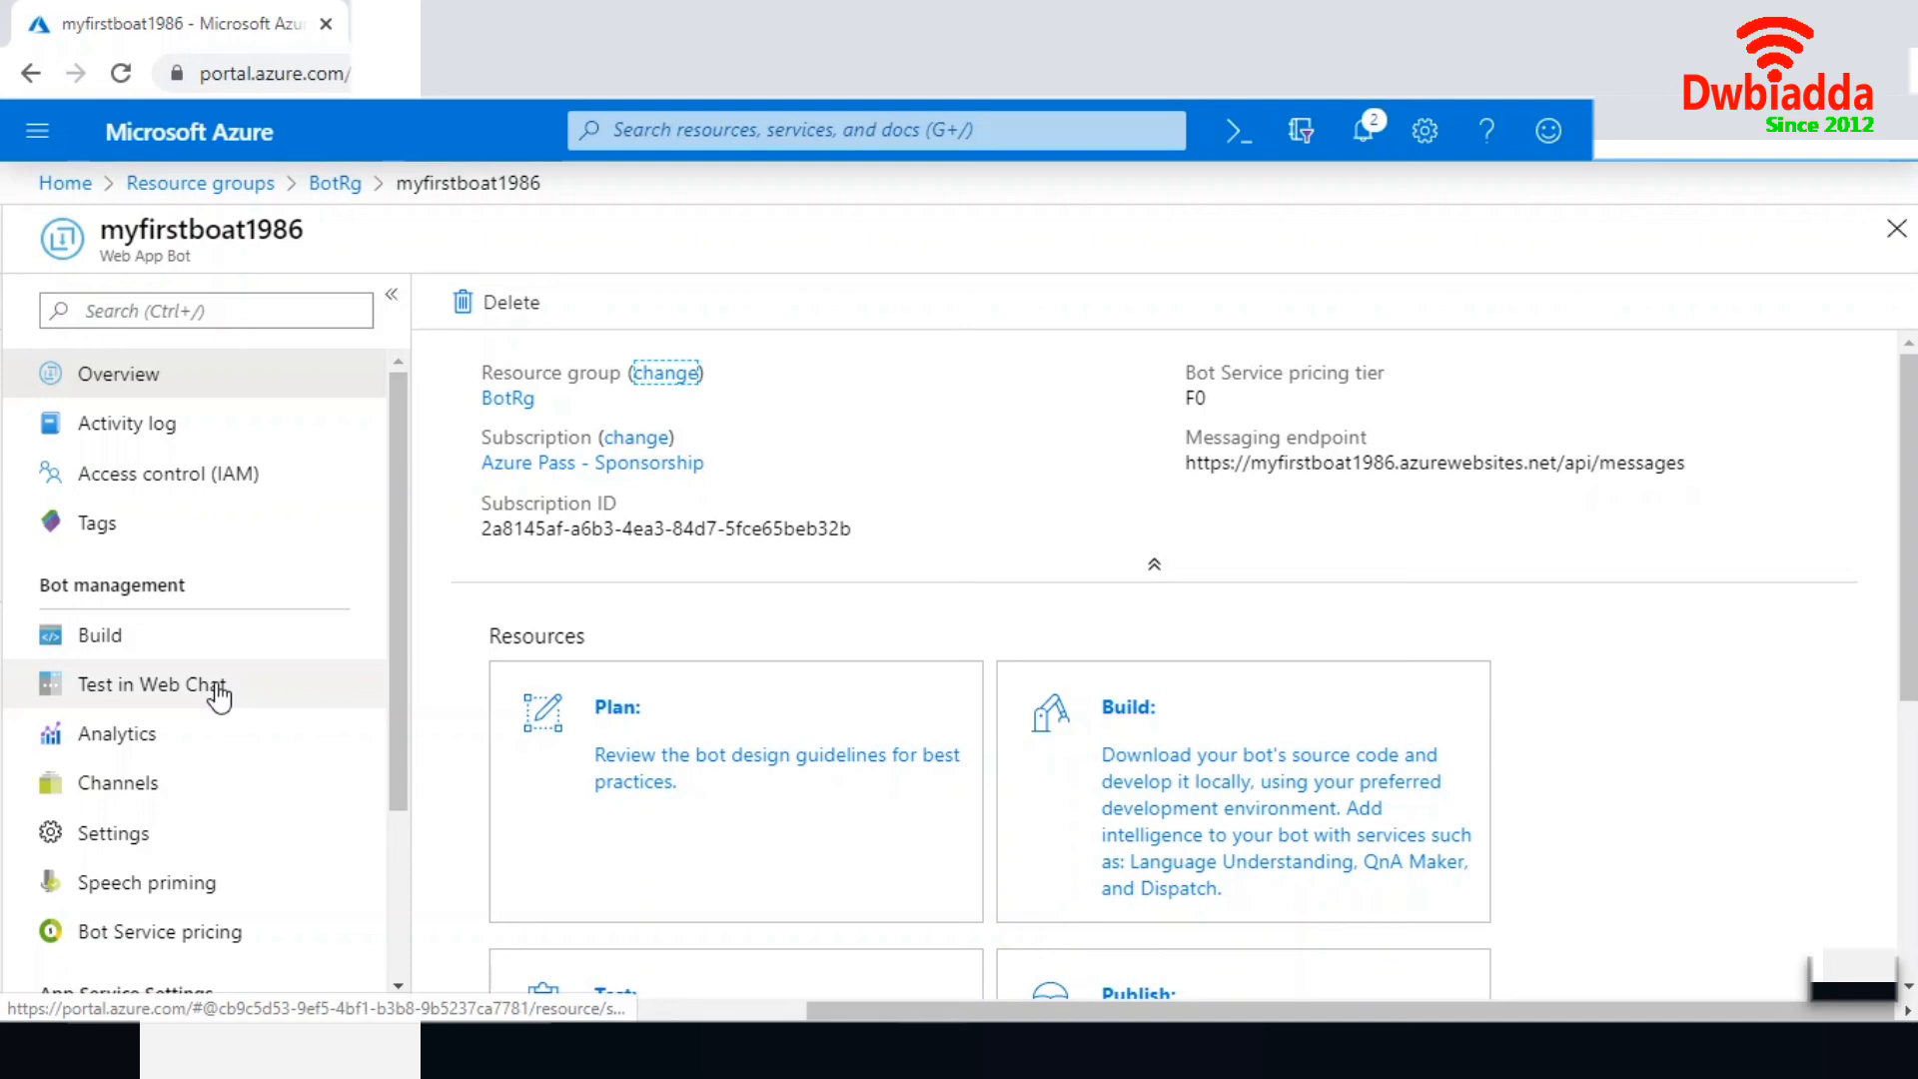
pyautogui.click(124, 690)
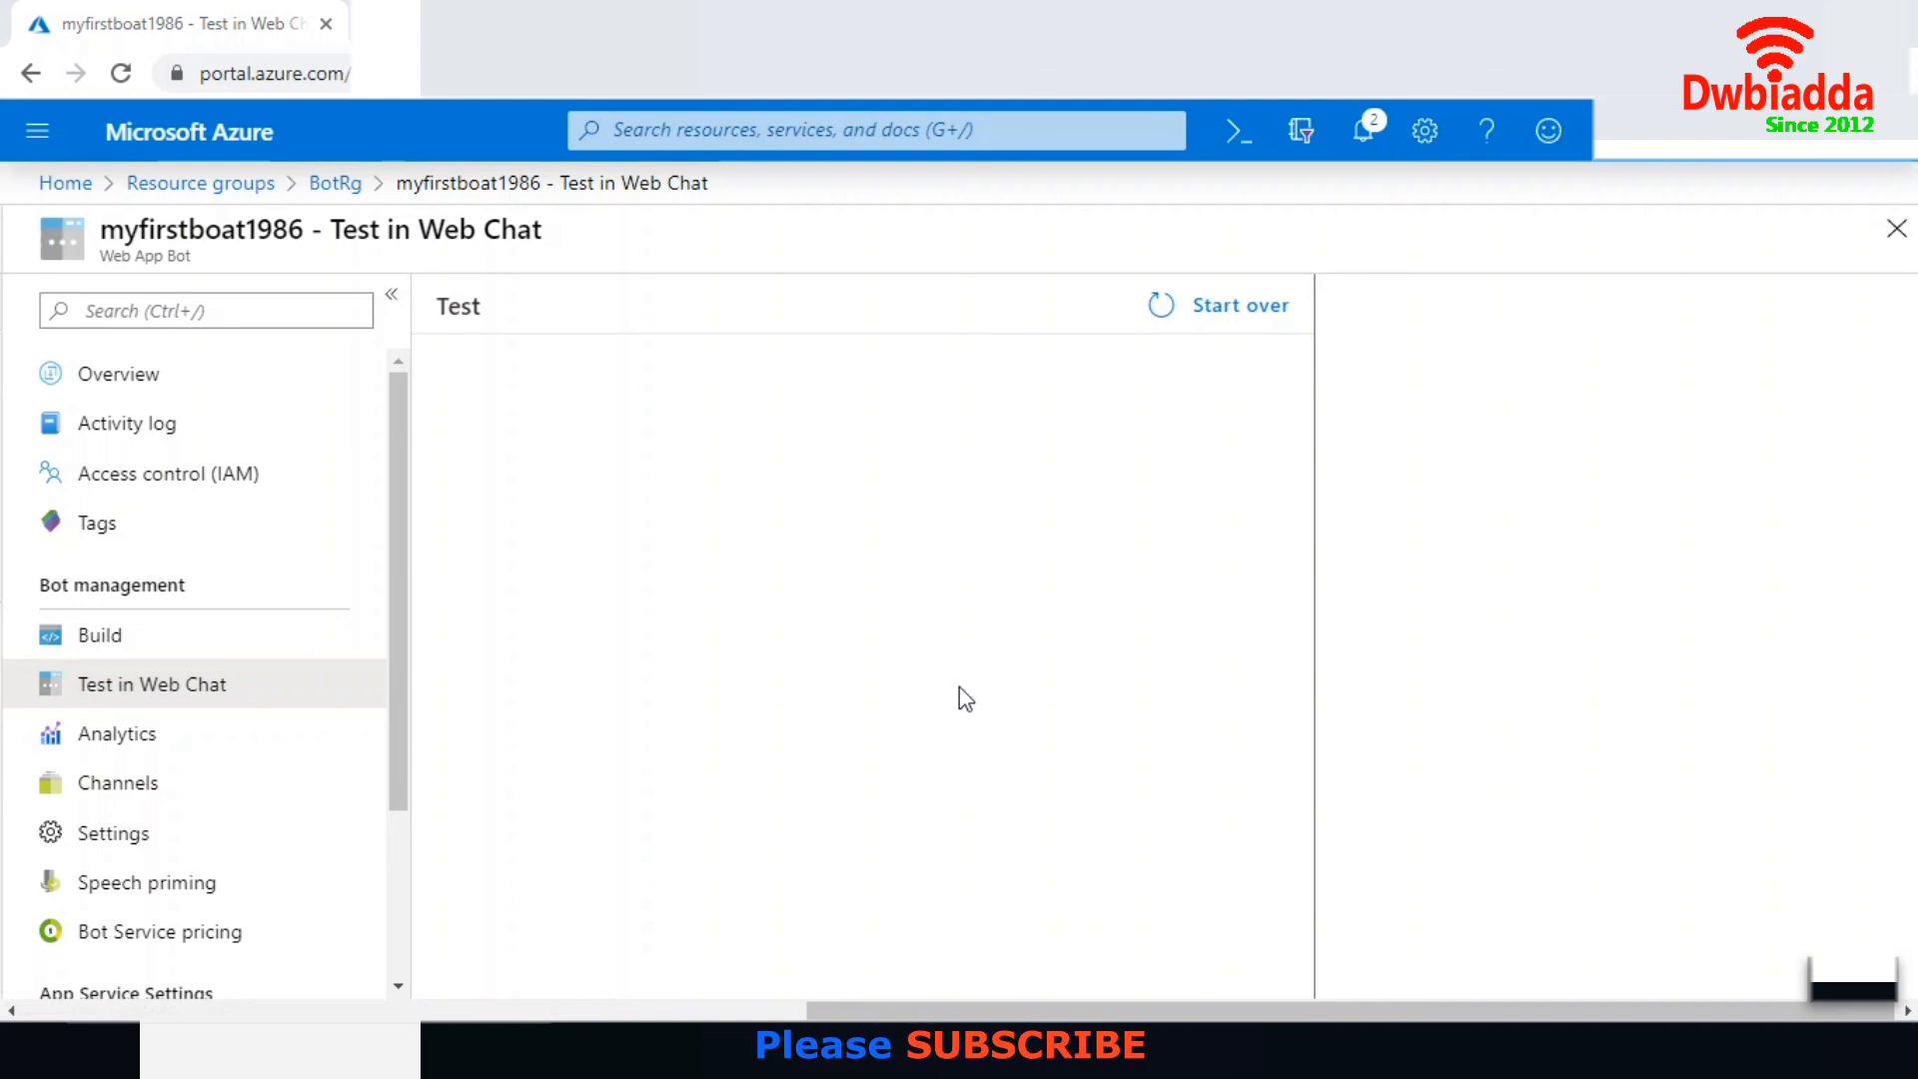
pyautogui.click(1181, 314)
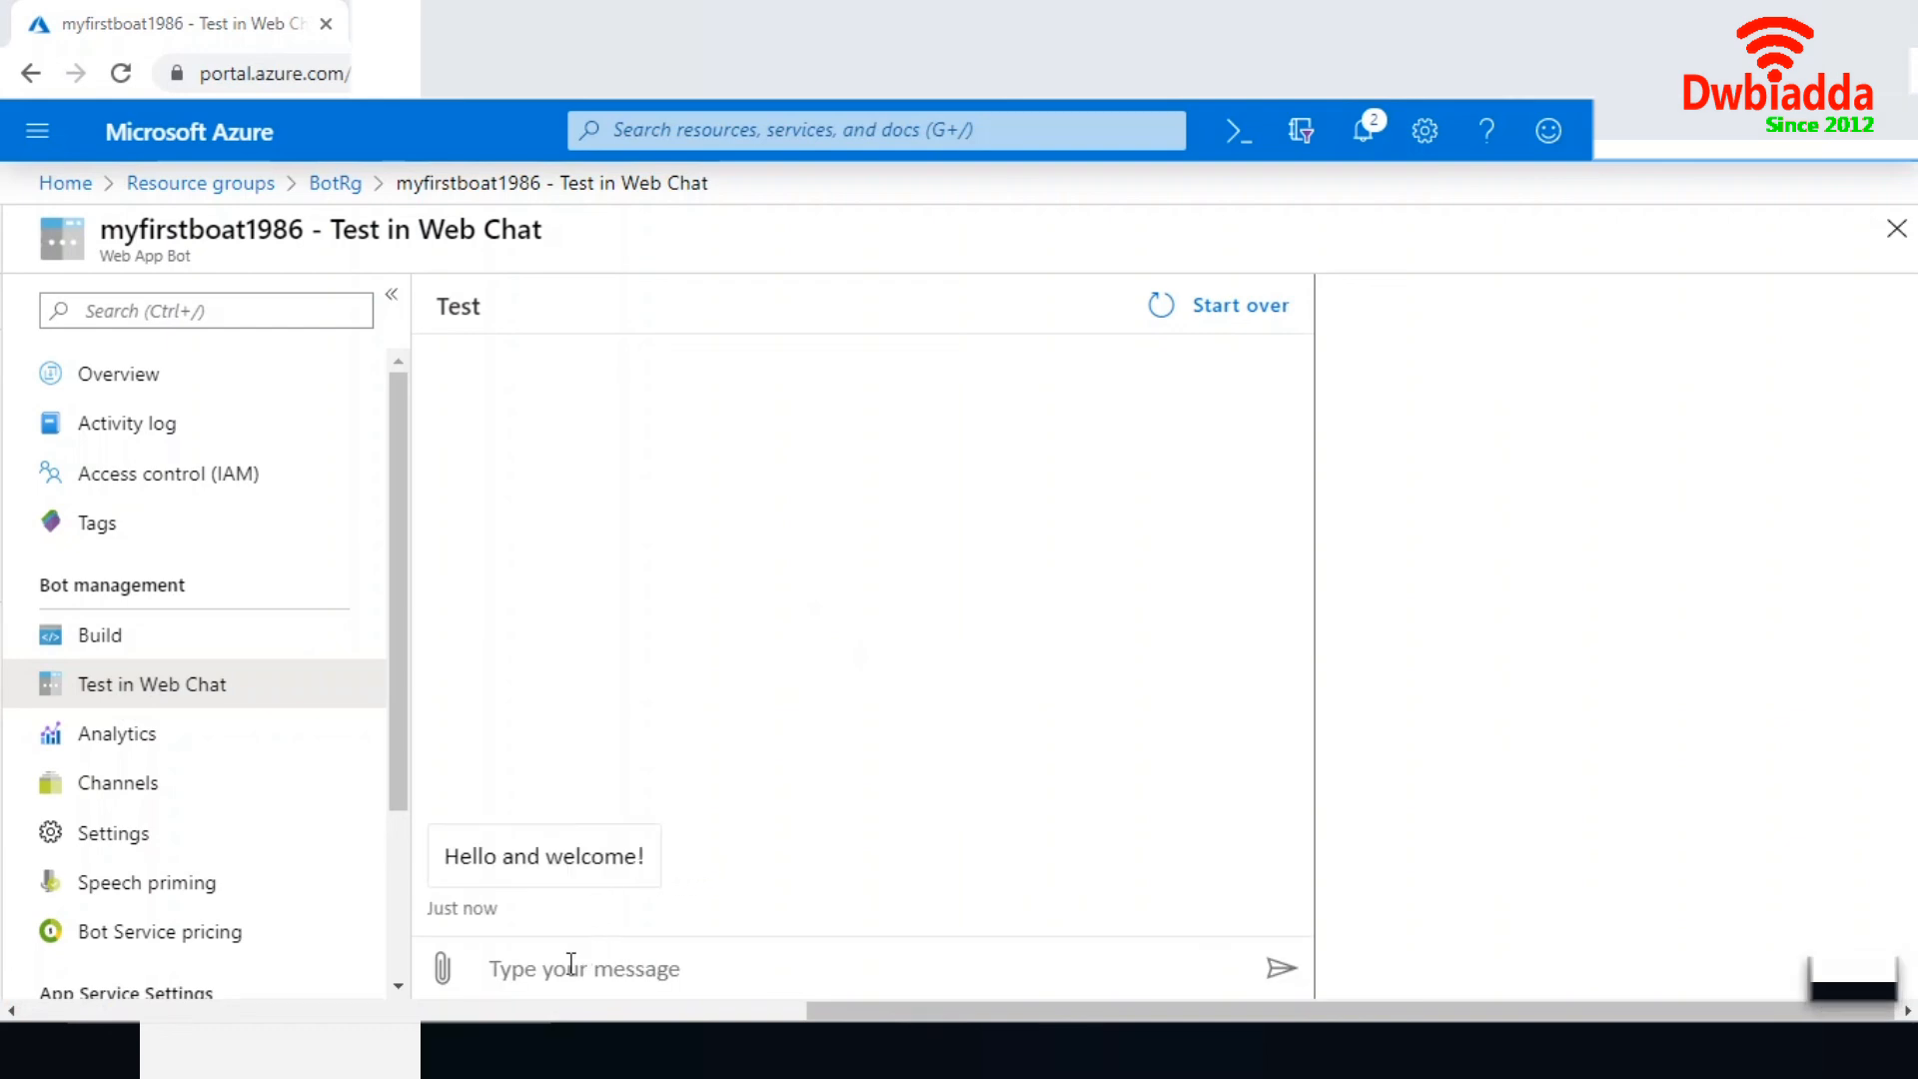
# - Send the messages "hi" and "test app" to the bot in the test chat
pyautogui.write('hi')
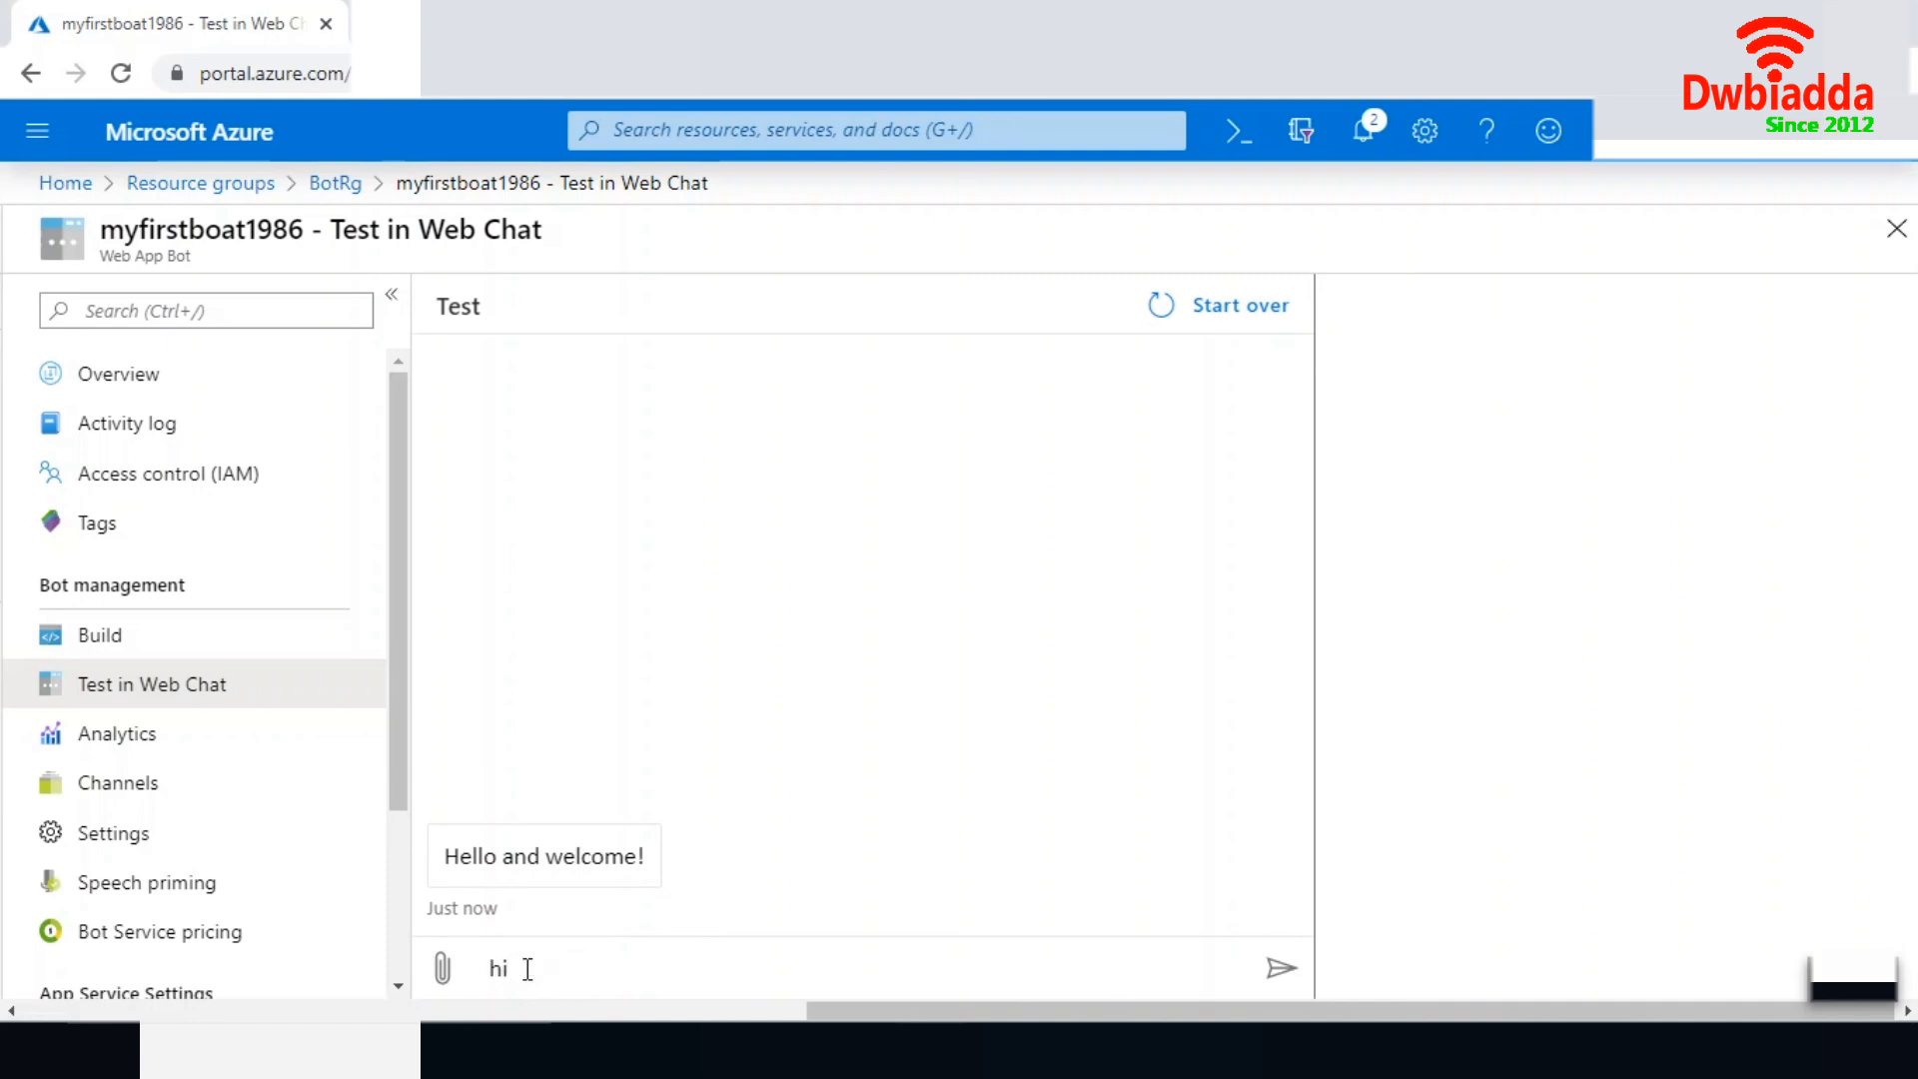
pyautogui.press('Return')
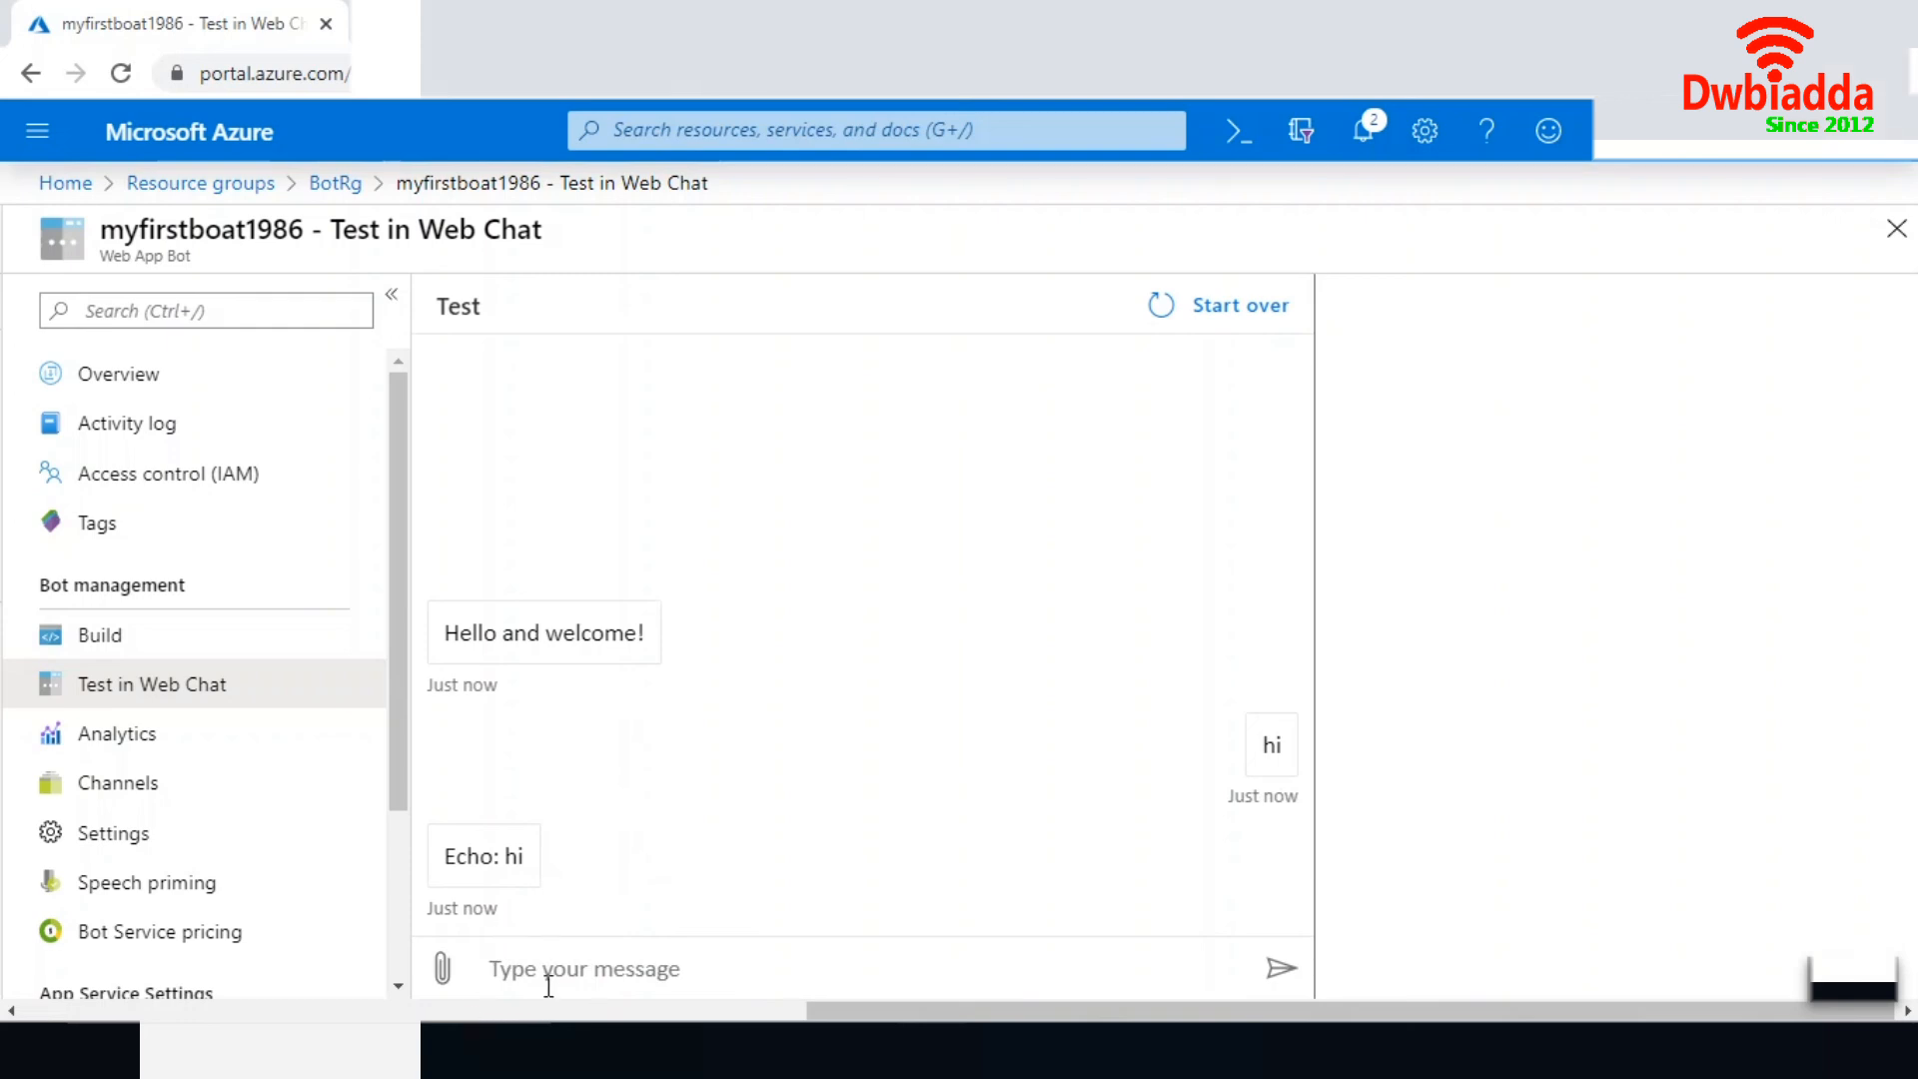
pyautogui.write('test app')
pyautogui.press('Return')
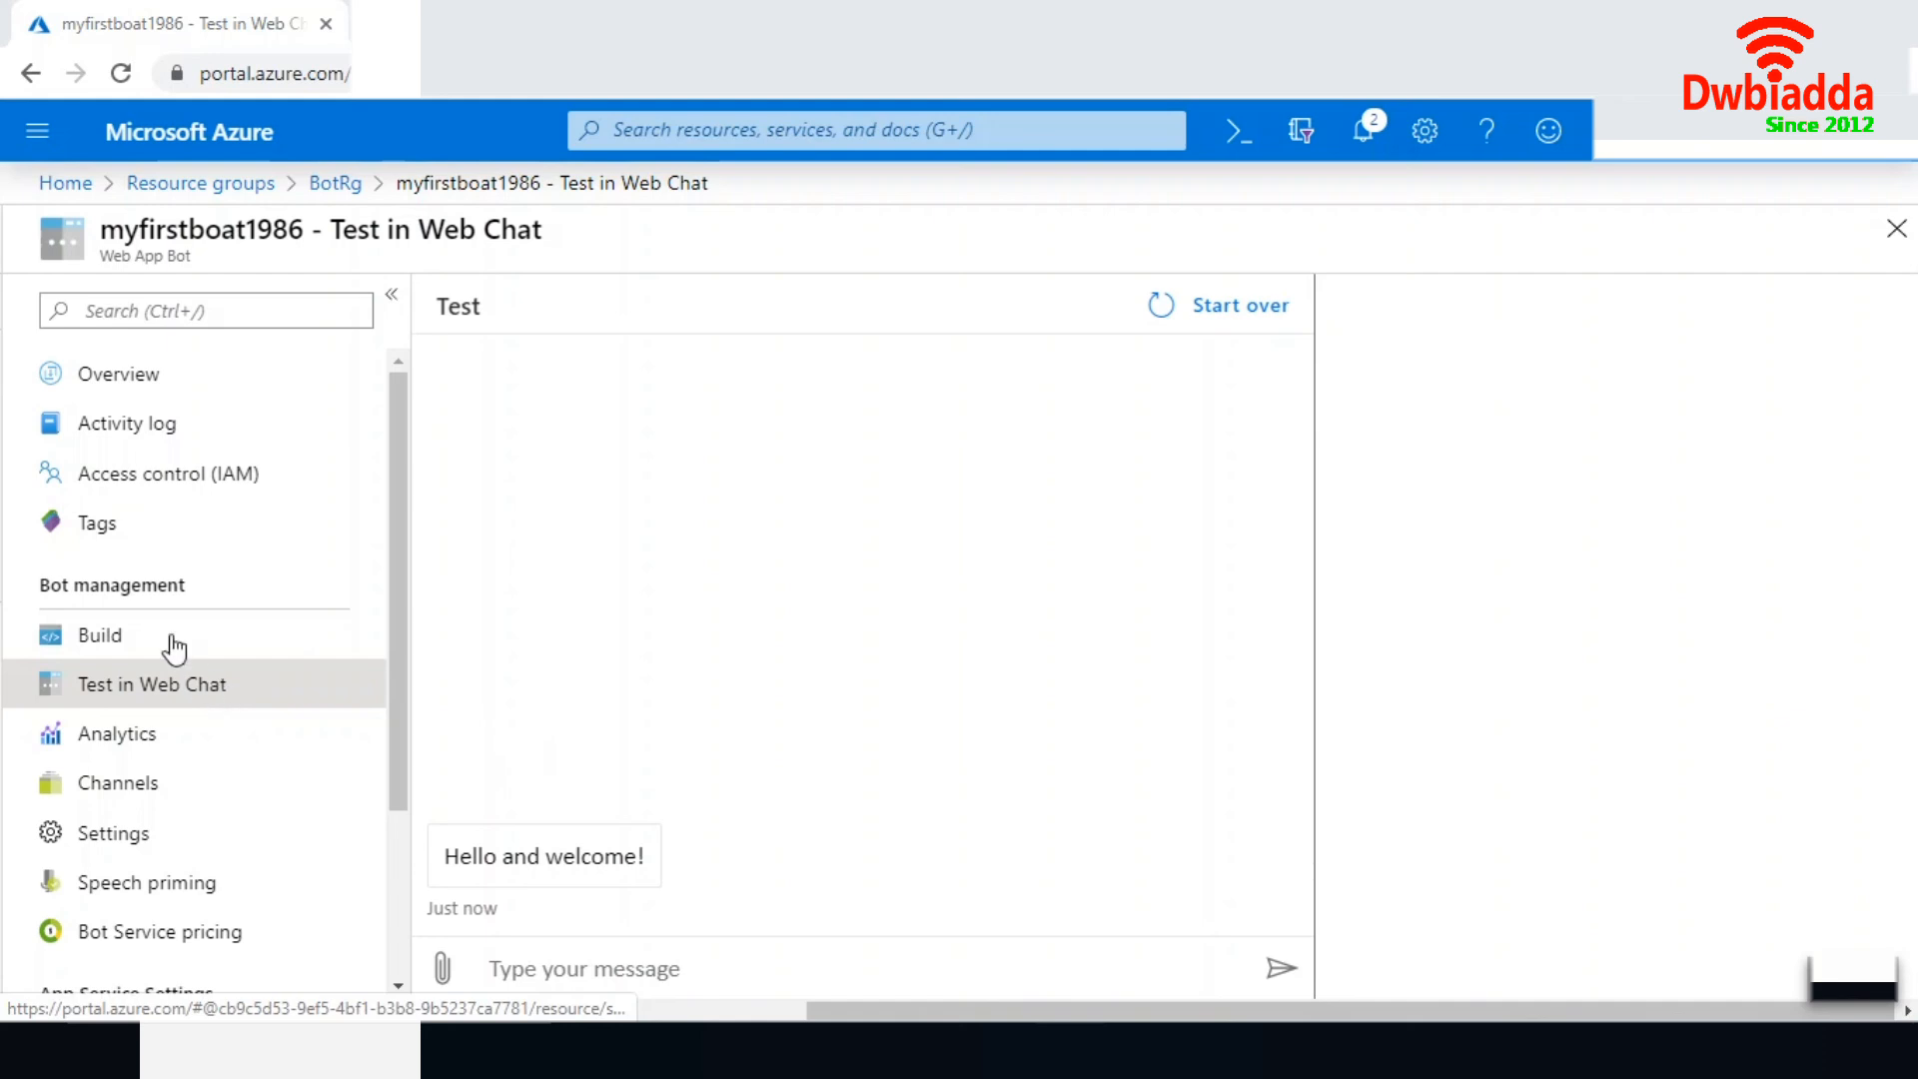
# - Open the build options of the myfirstboat1986 bot
pyautogui.click(124, 640)
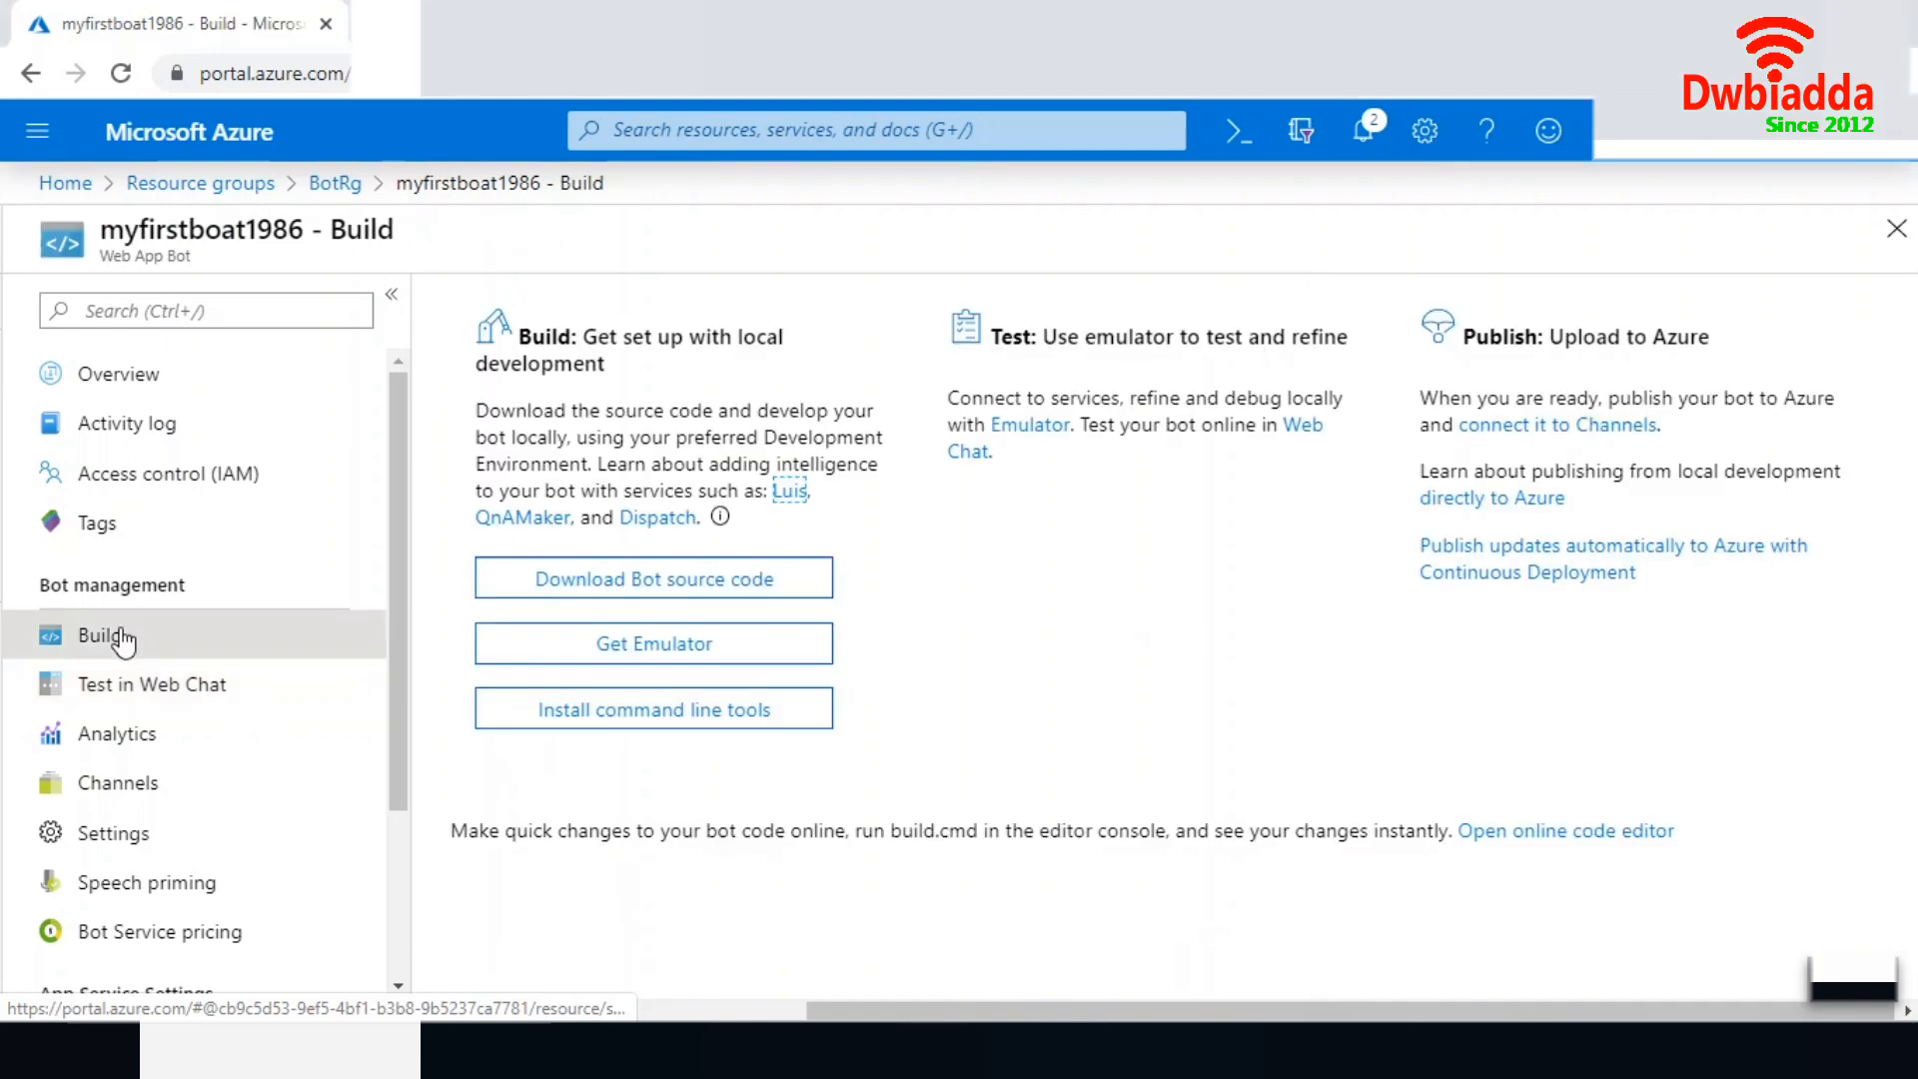